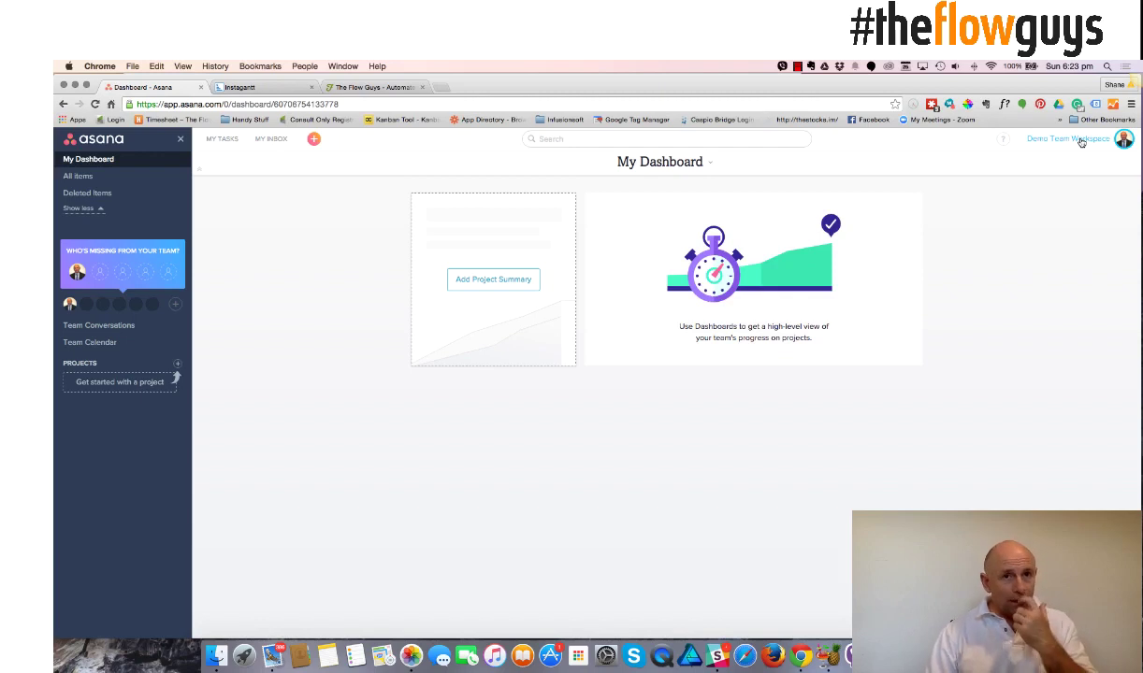
Look through the list of available workspaces, then close it
left_click(1077, 139)
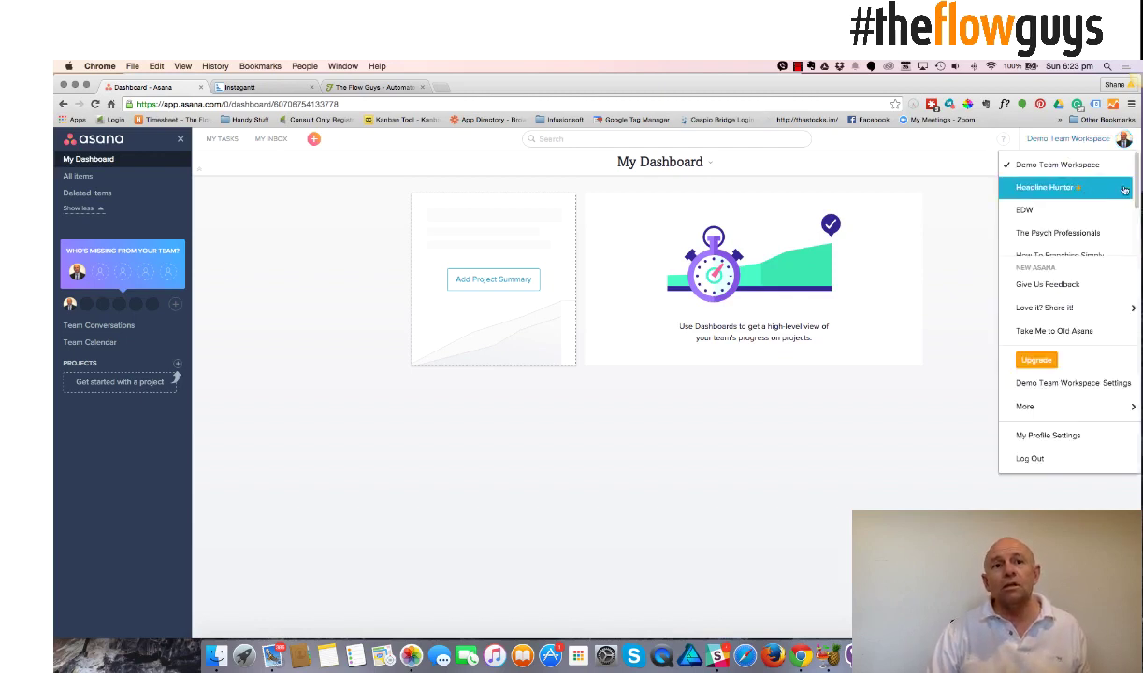
mouse_move(1128, 189)
left_mouse_down()
mouse_move(1129, 241)
mouse_move(1129, 178)
left_mouse_up()
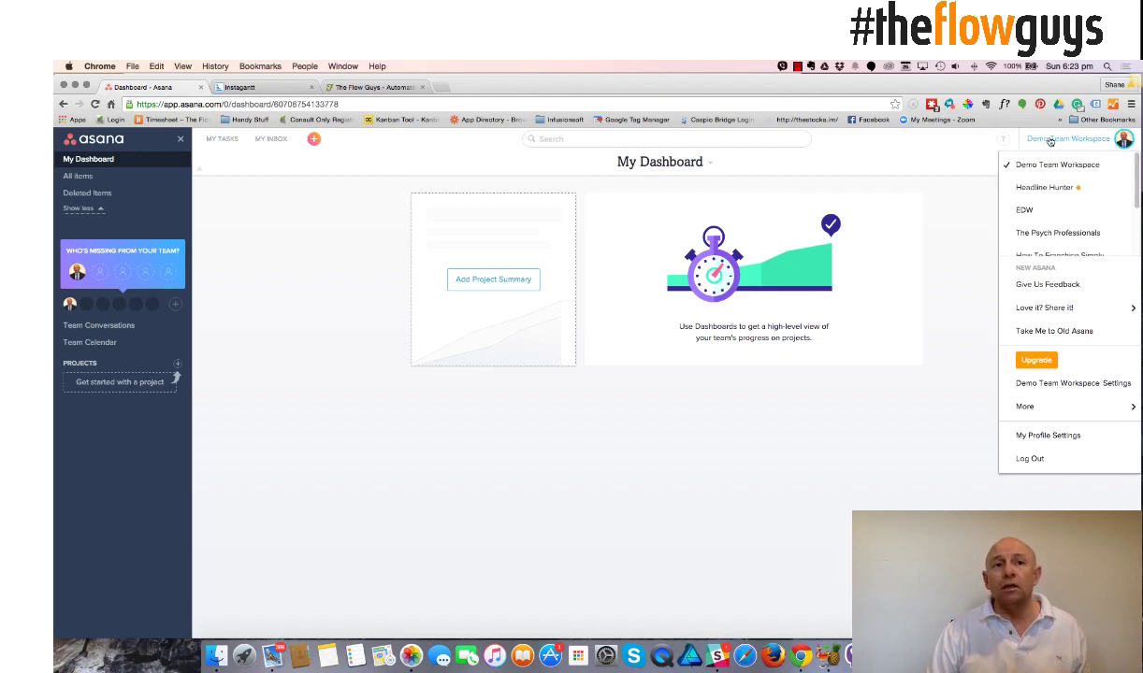
left_click(968, 157)
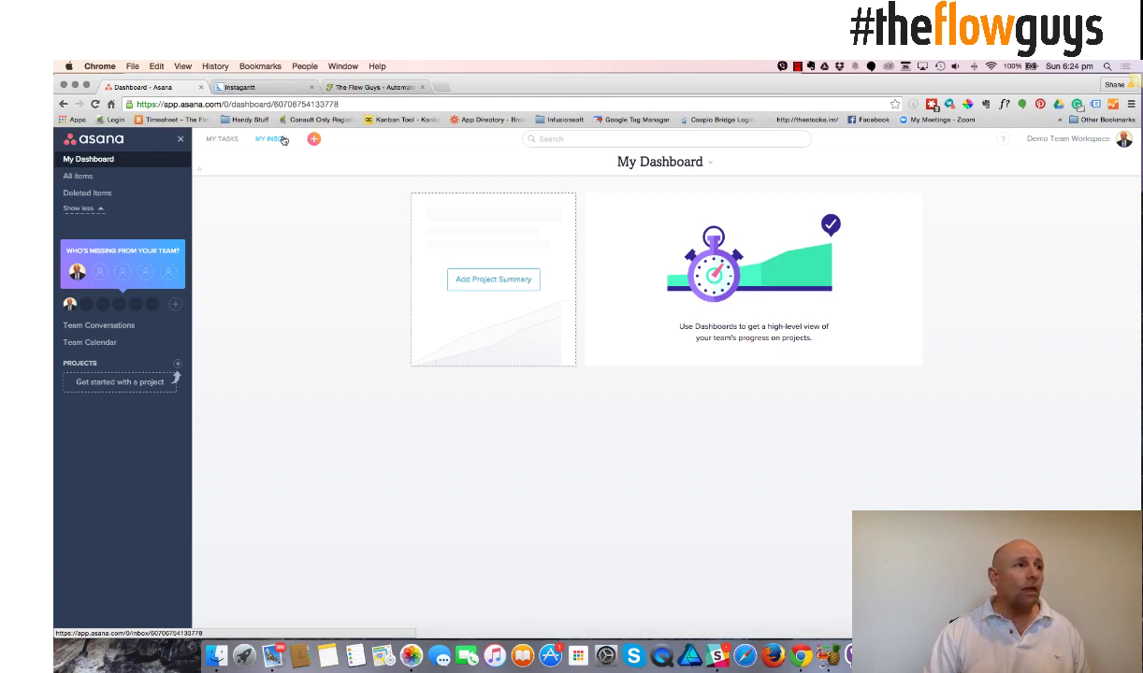
Go from the inbox to My Tasks and check the Incomplete Tasks view options
left_click(282, 140)
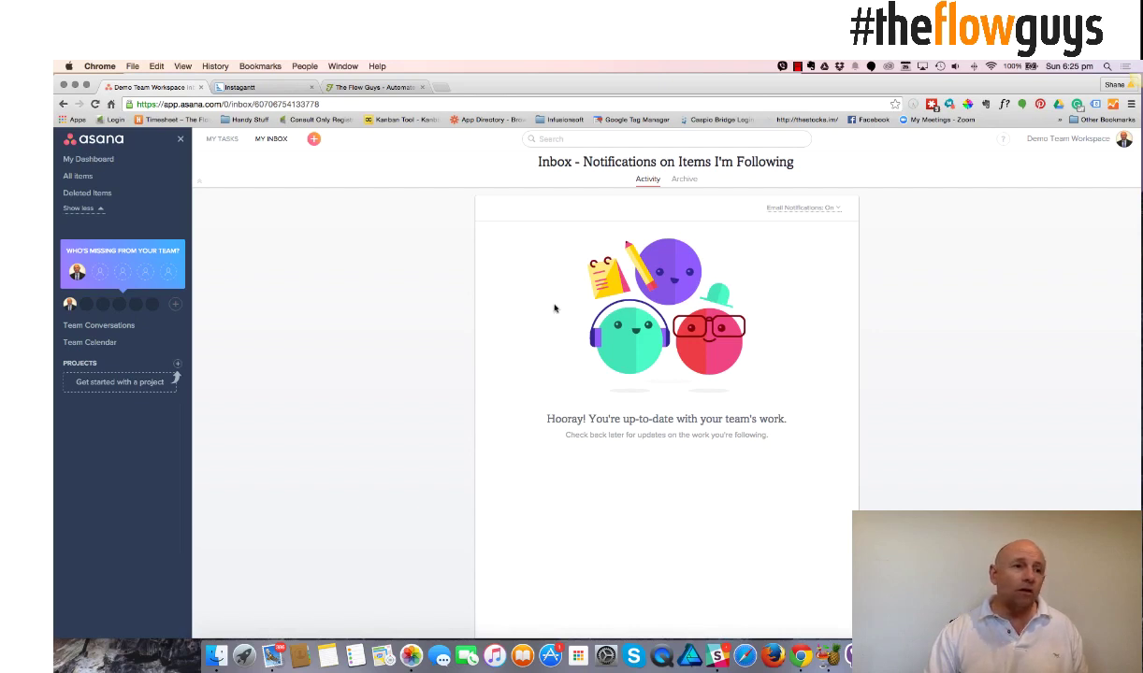
left_click(224, 139)
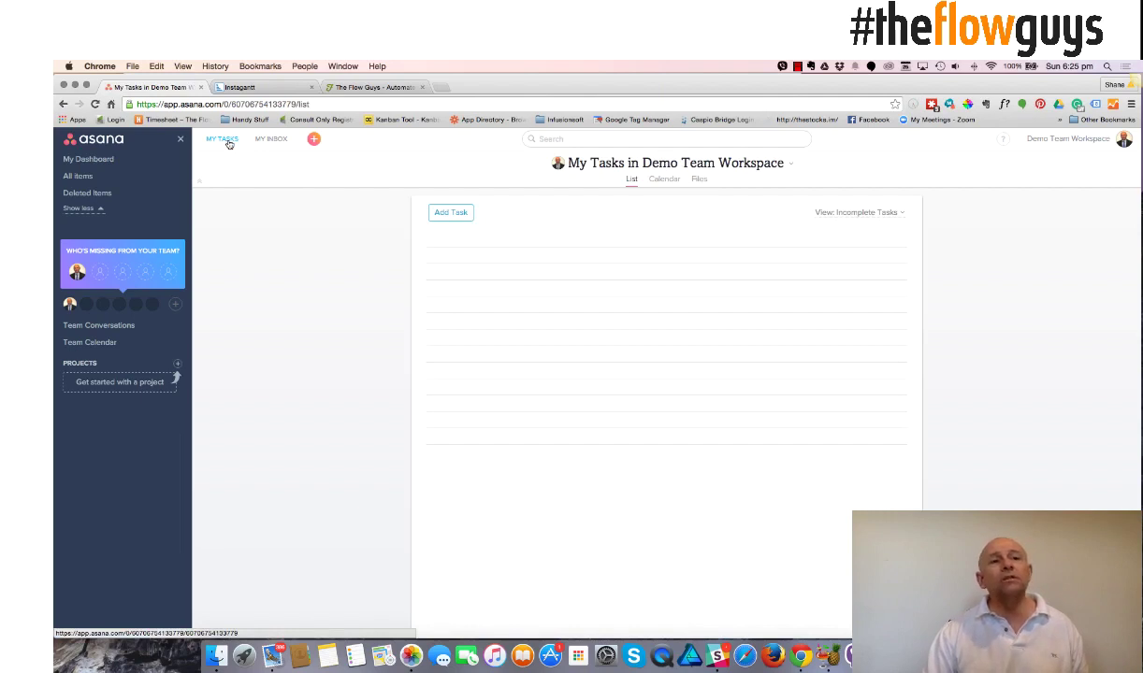
left_click(901, 213)
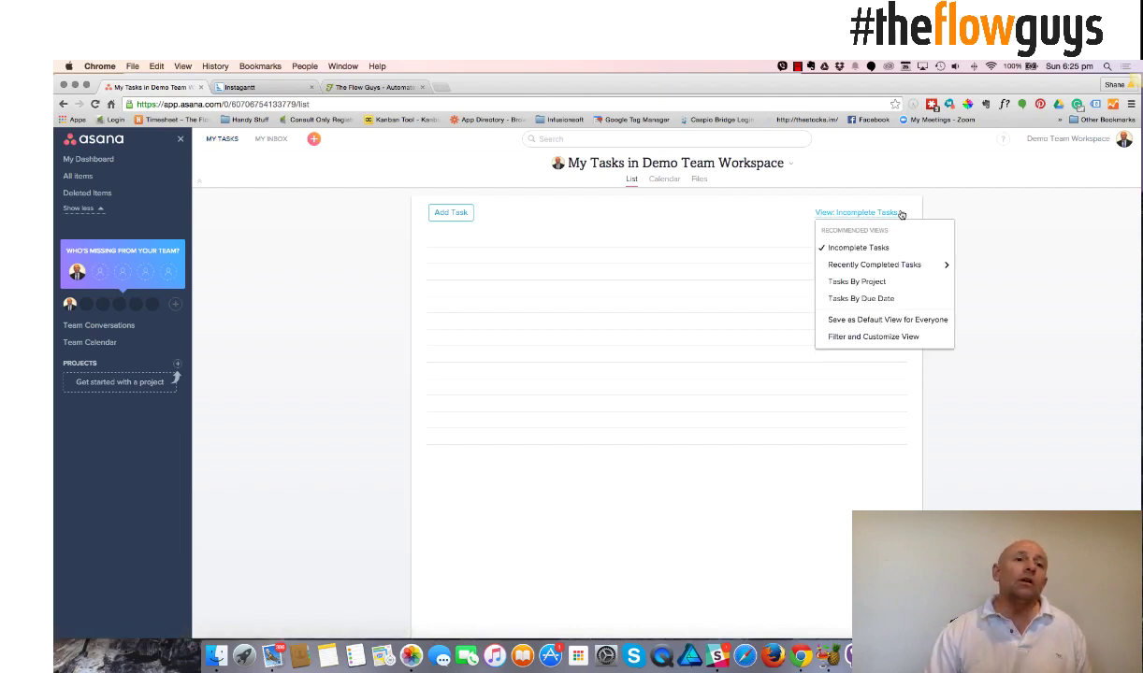
mouse_move(874, 266)
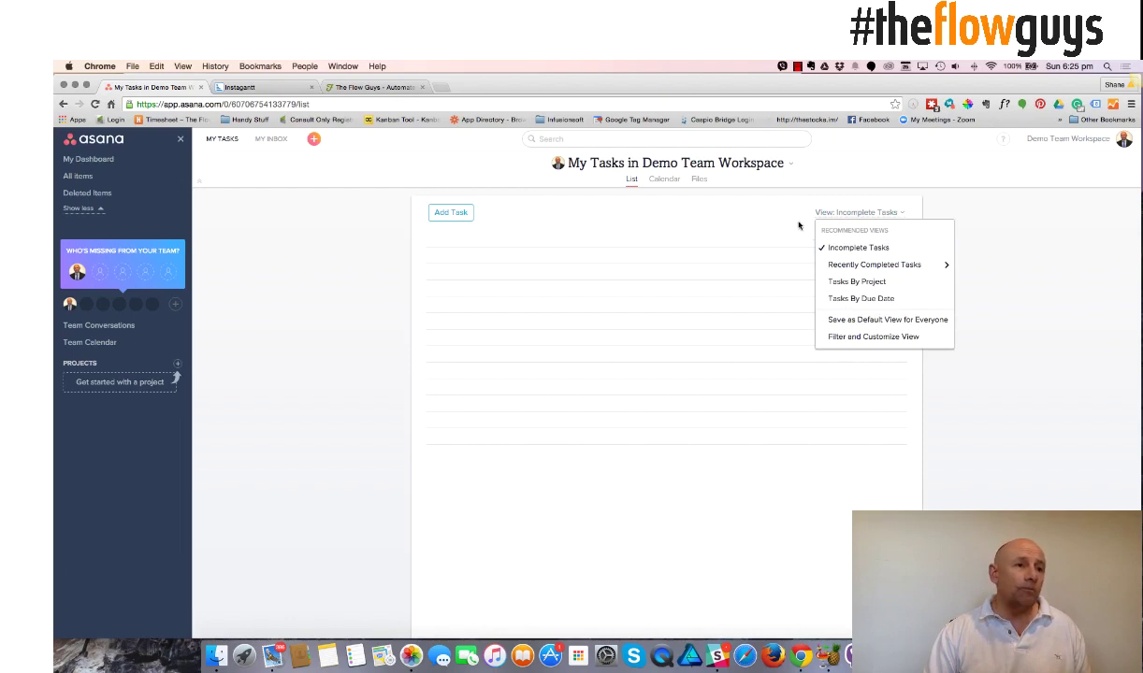
left_click(485, 144)
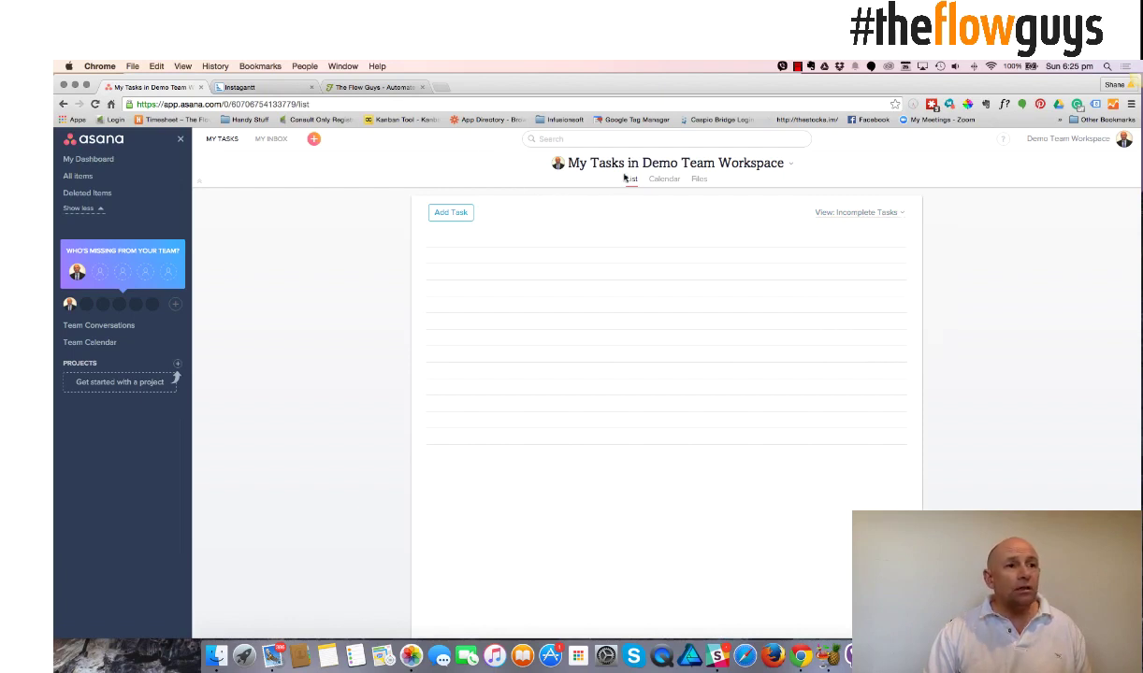
Switch My Tasks from the Calendar view to the empty Files view
left_click(91, 343)
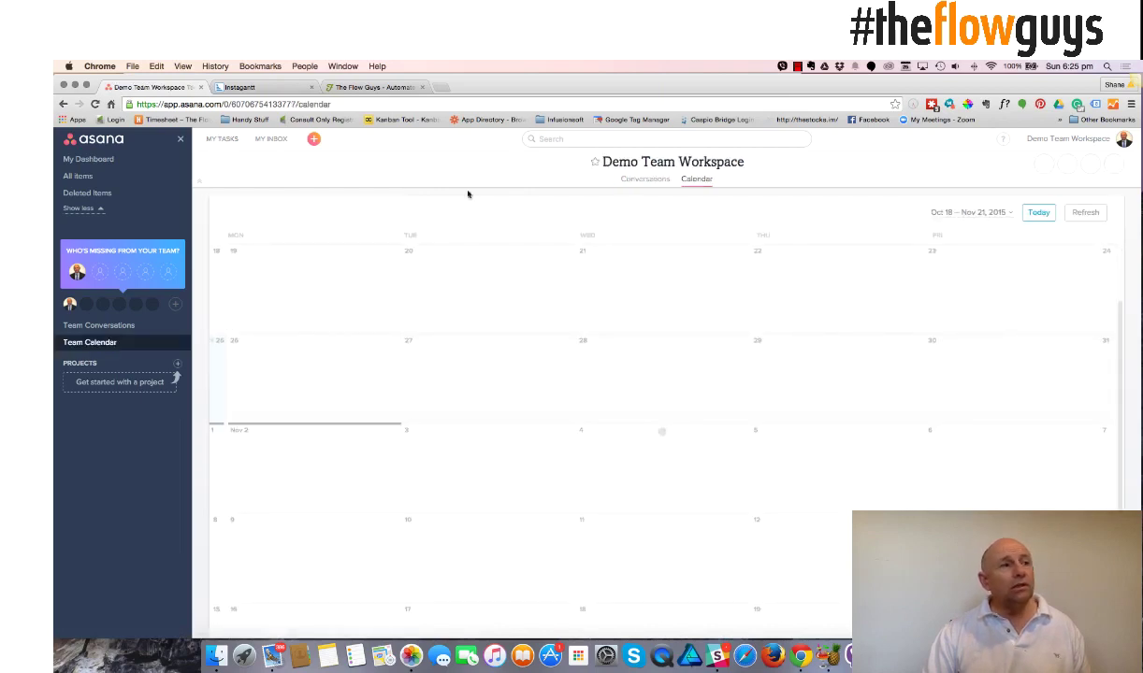
left_click(222, 138)
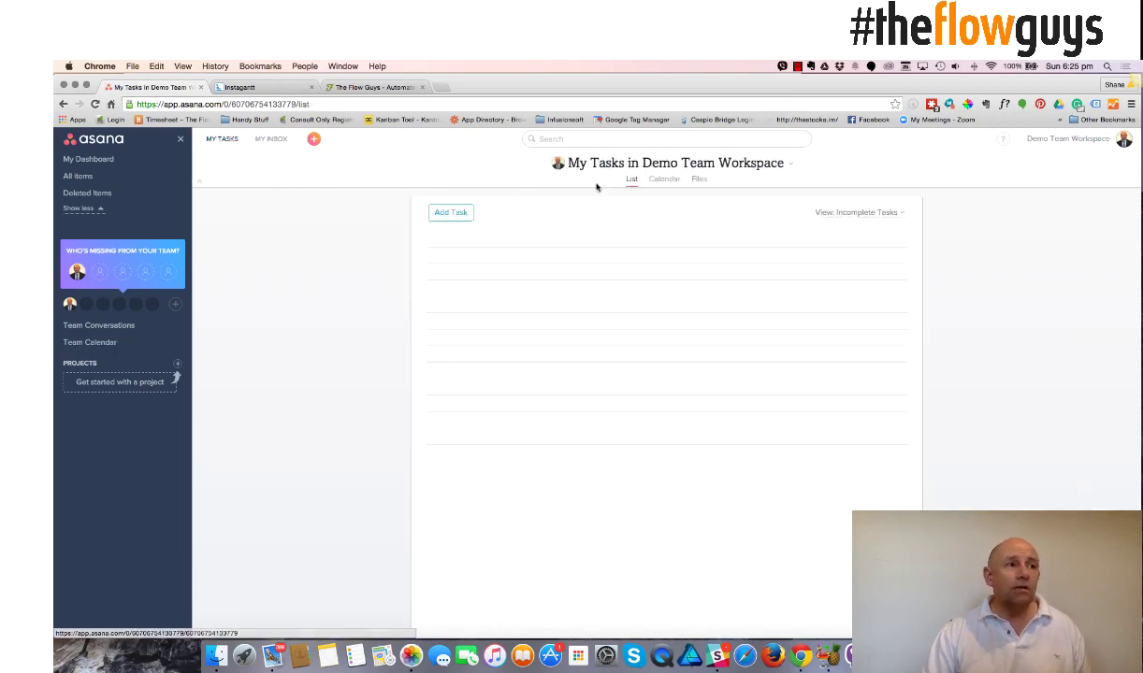
left_click(664, 180)
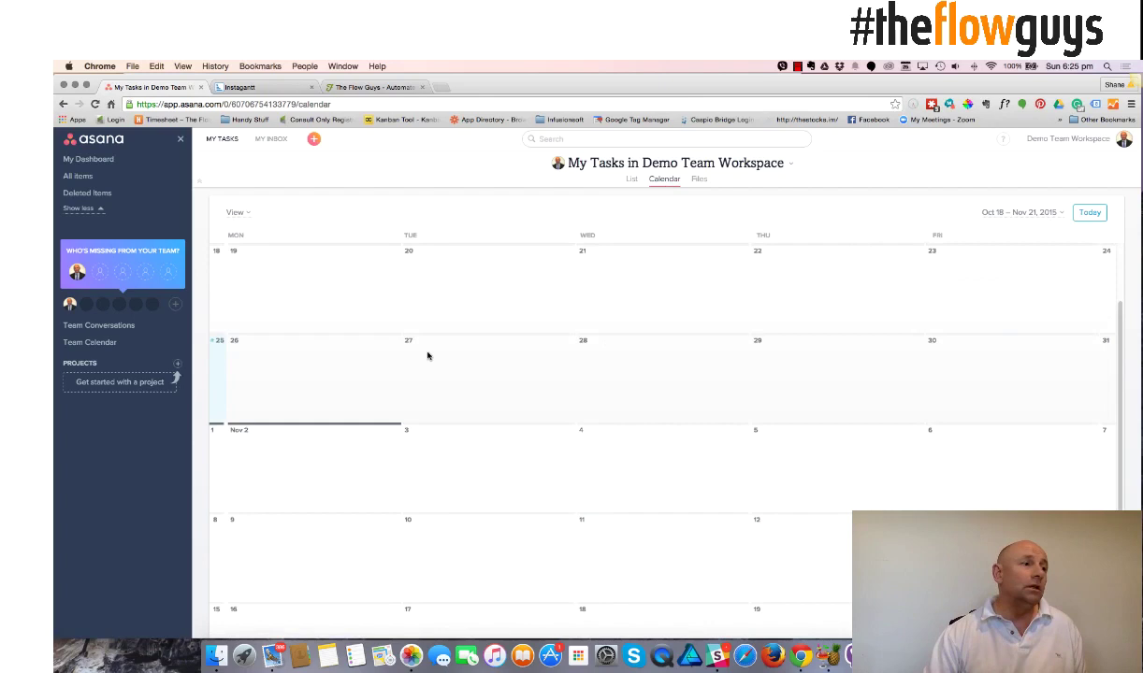
left_click(697, 180)
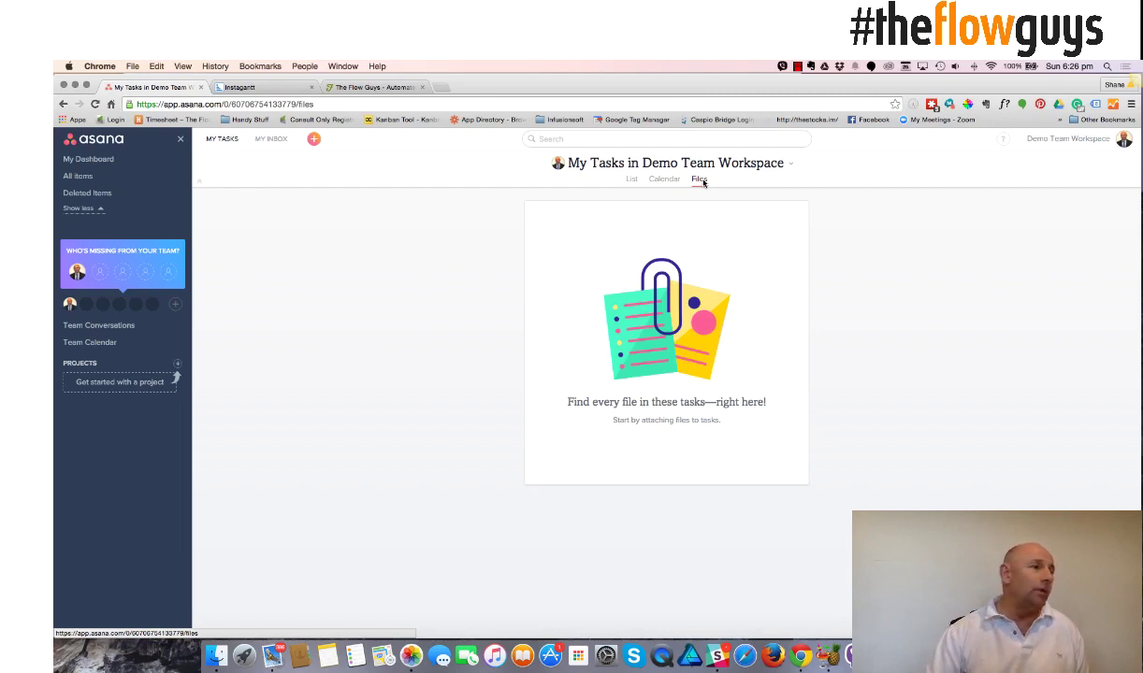
Post 'This Friday is Free Beer Day' with 'Everyone down to the bar for free beer on Friday'
left_click(112, 327)
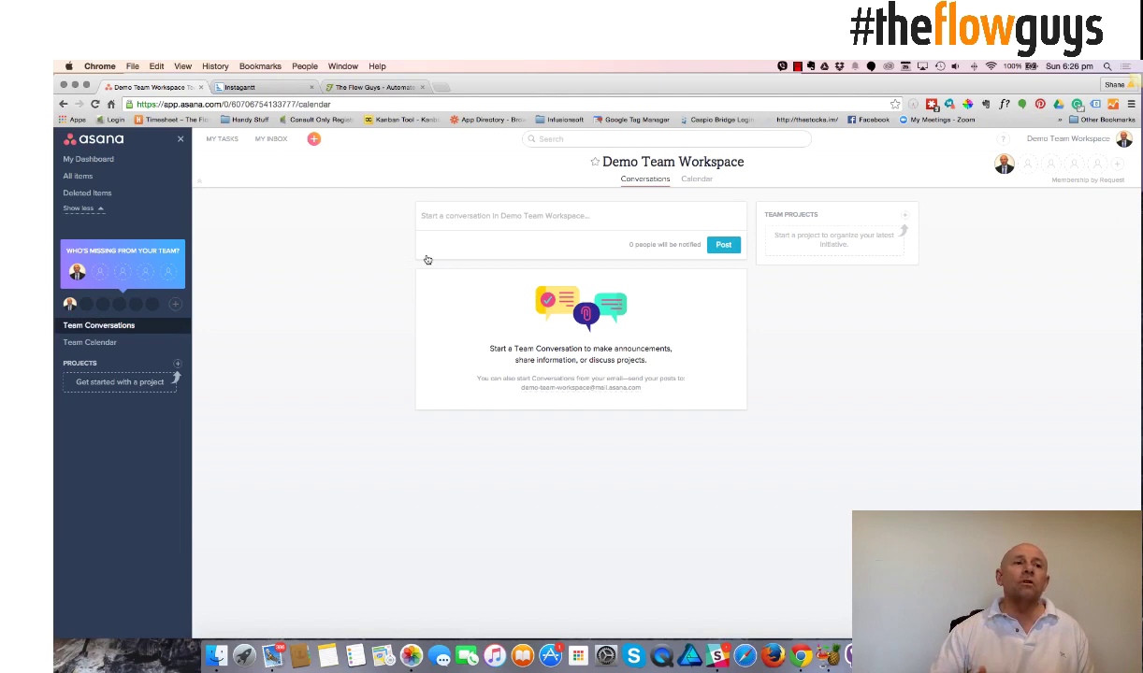
left_click(480, 214)
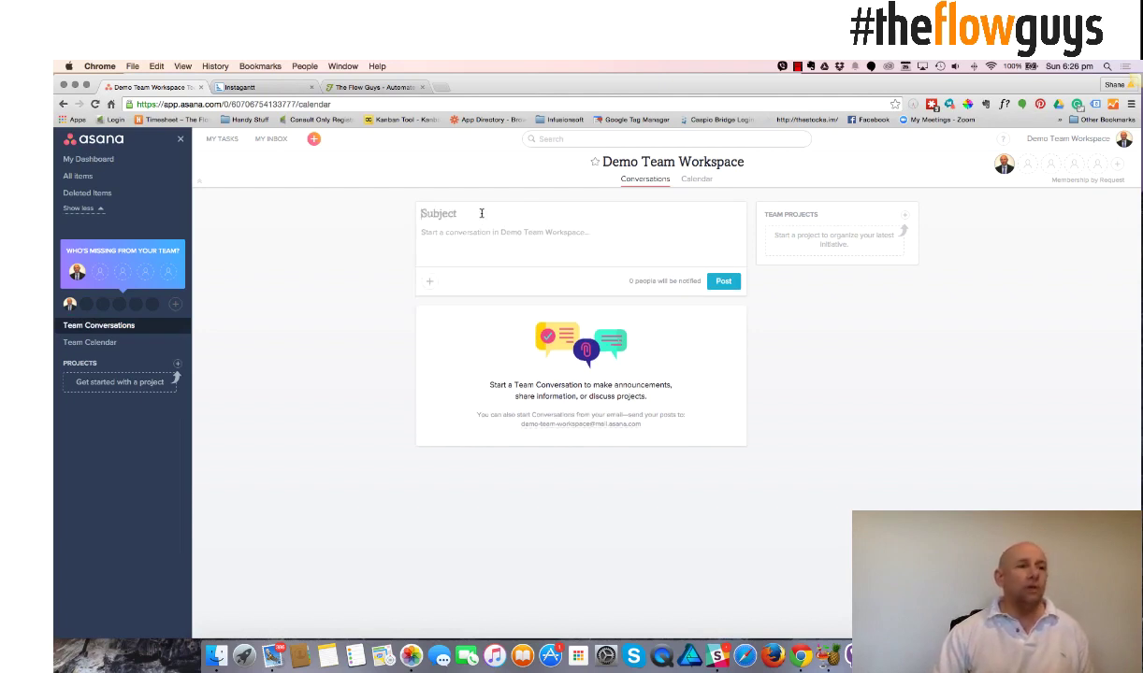
type("This F")
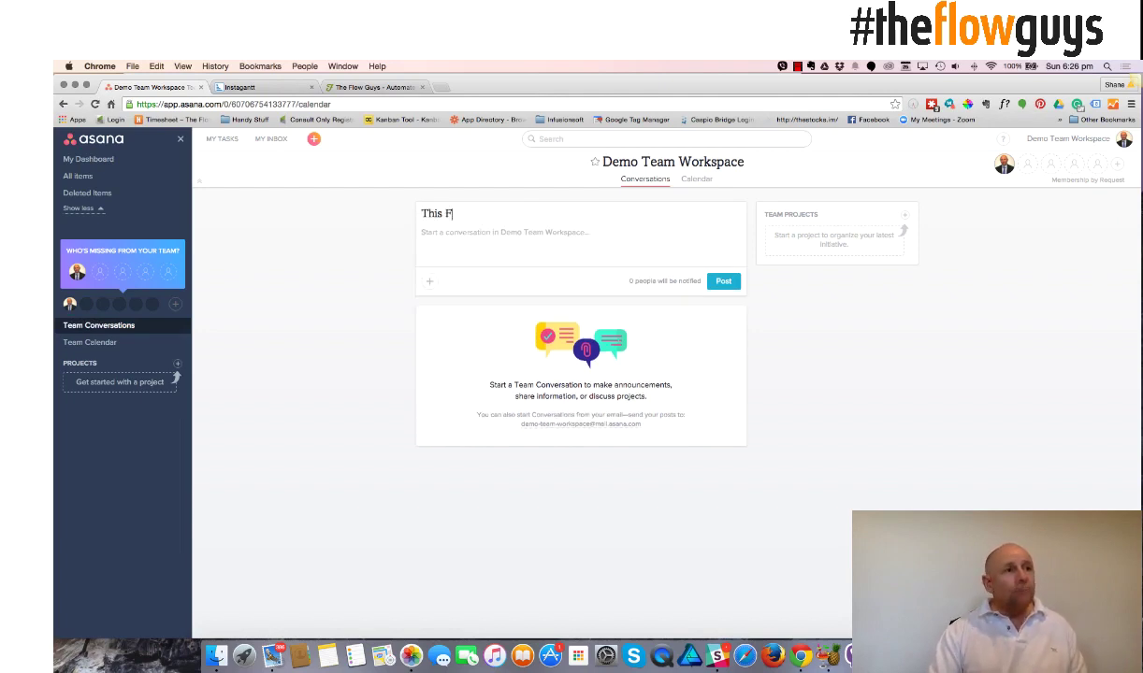
type("riday is Free B")
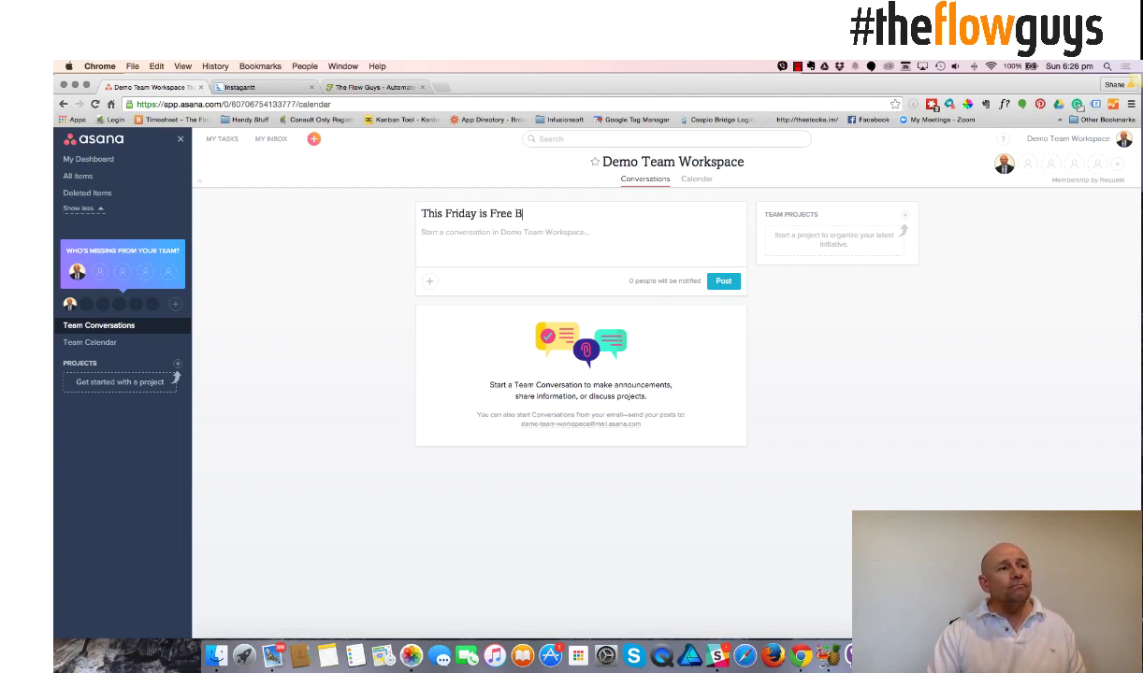
type("eer Day")
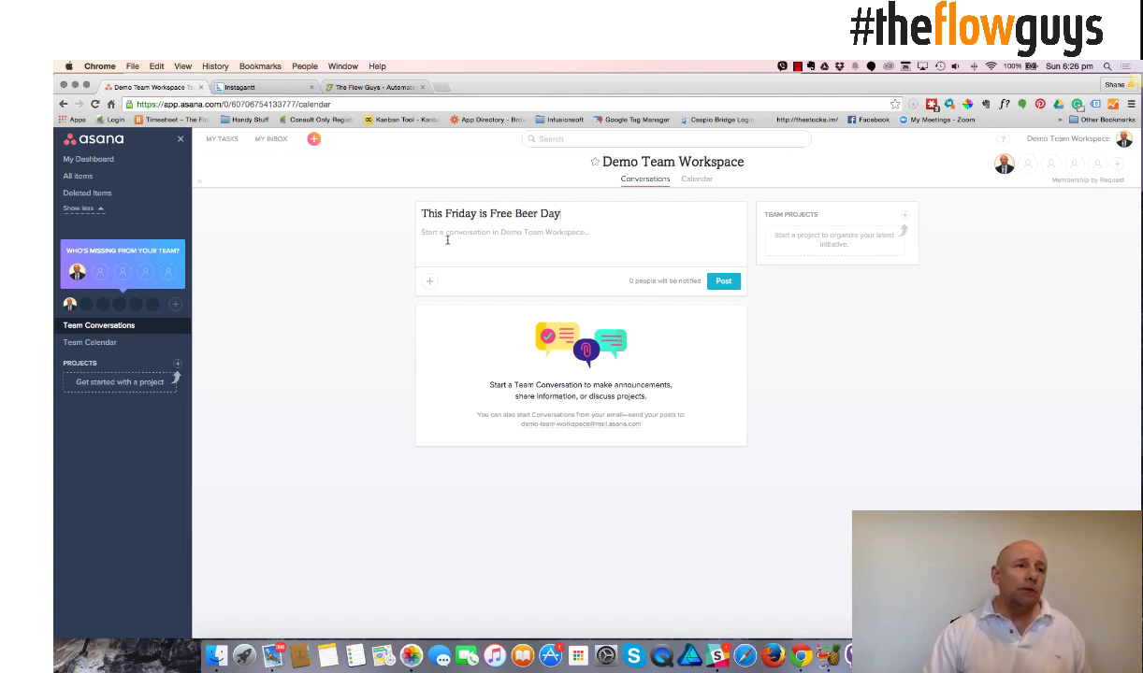
left_click(427, 229)
type("E")
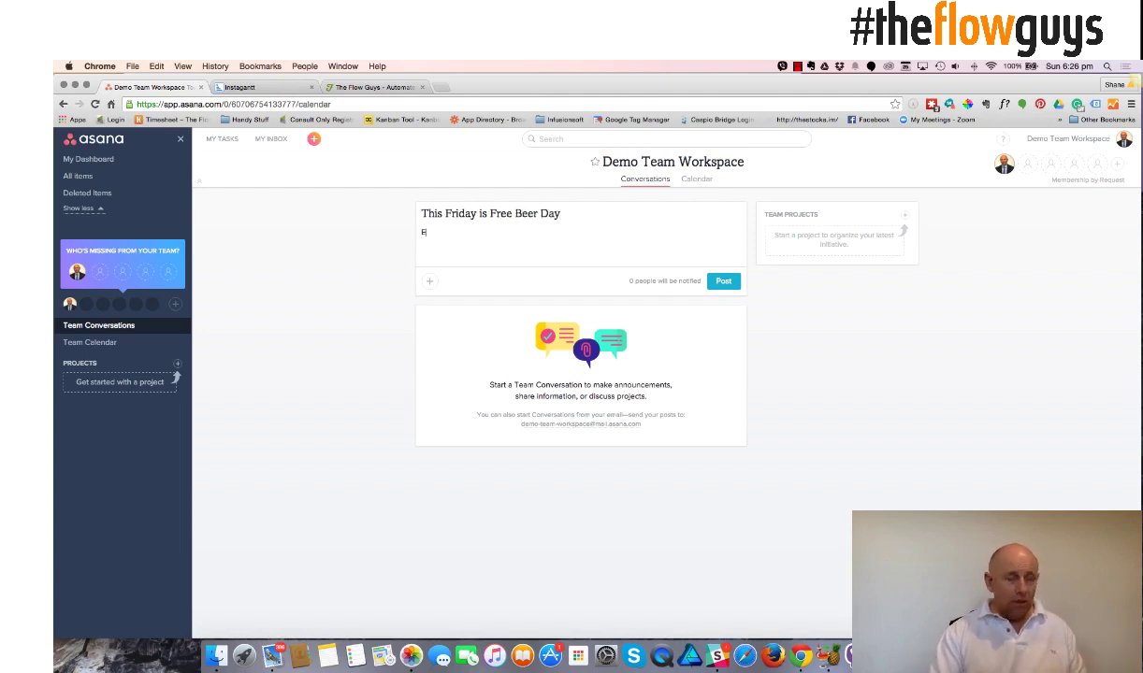
type("veryone dow")
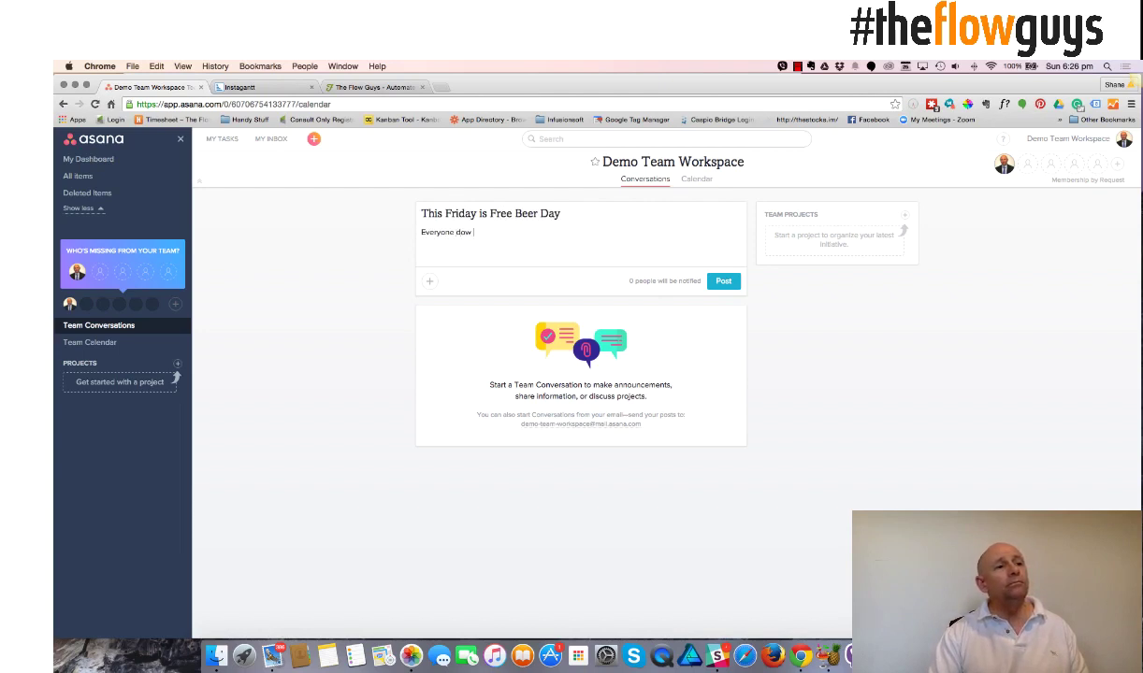
type("n to the b")
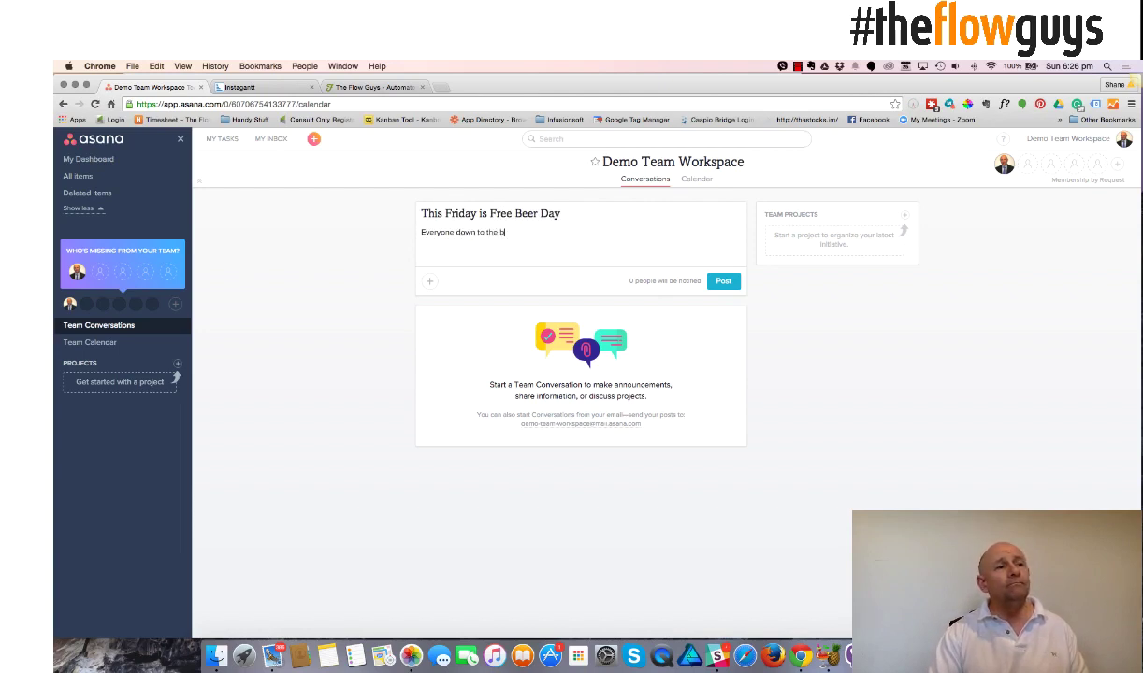
type("ar for free be")
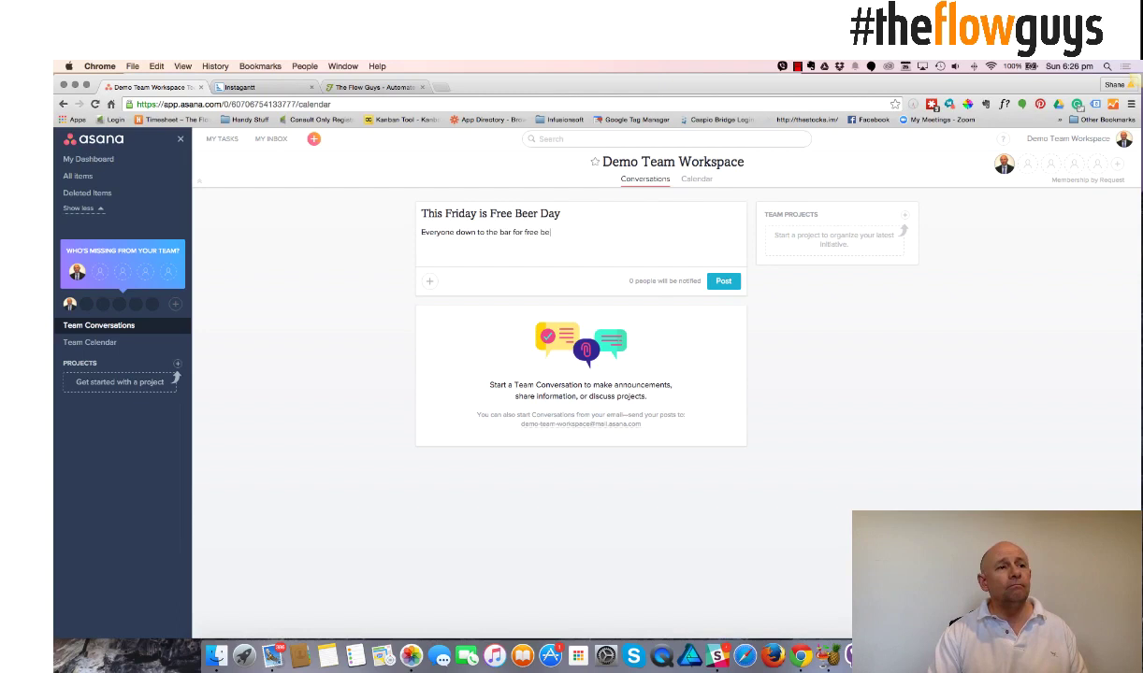
type("er on Friday")
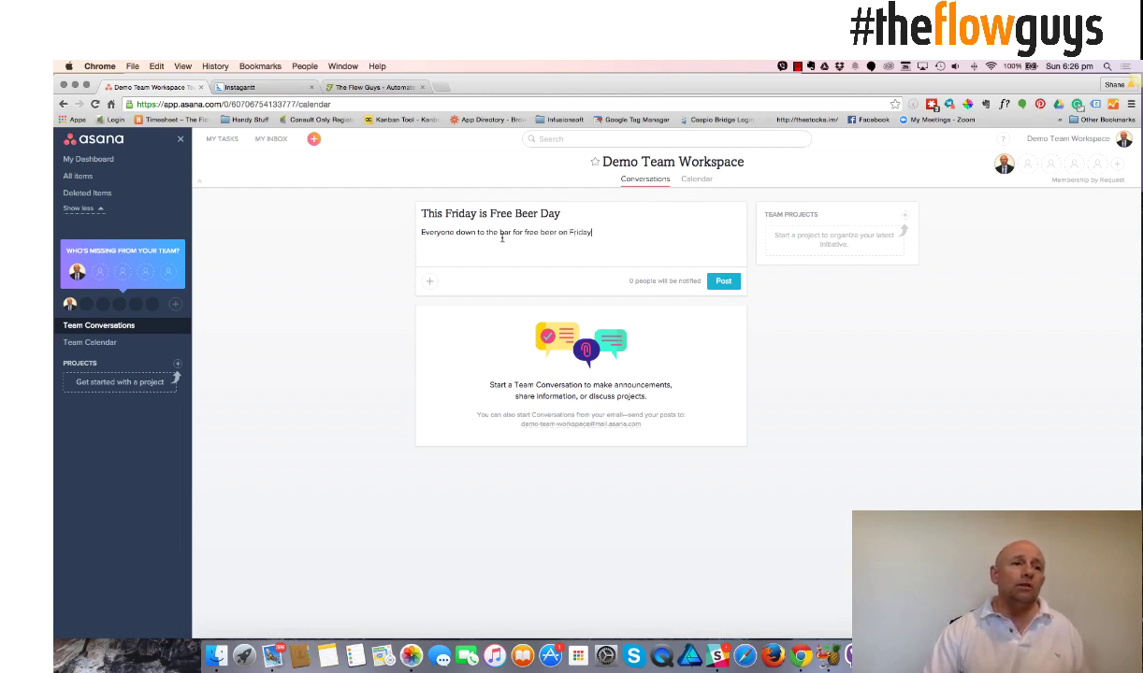
left_click(730, 282)
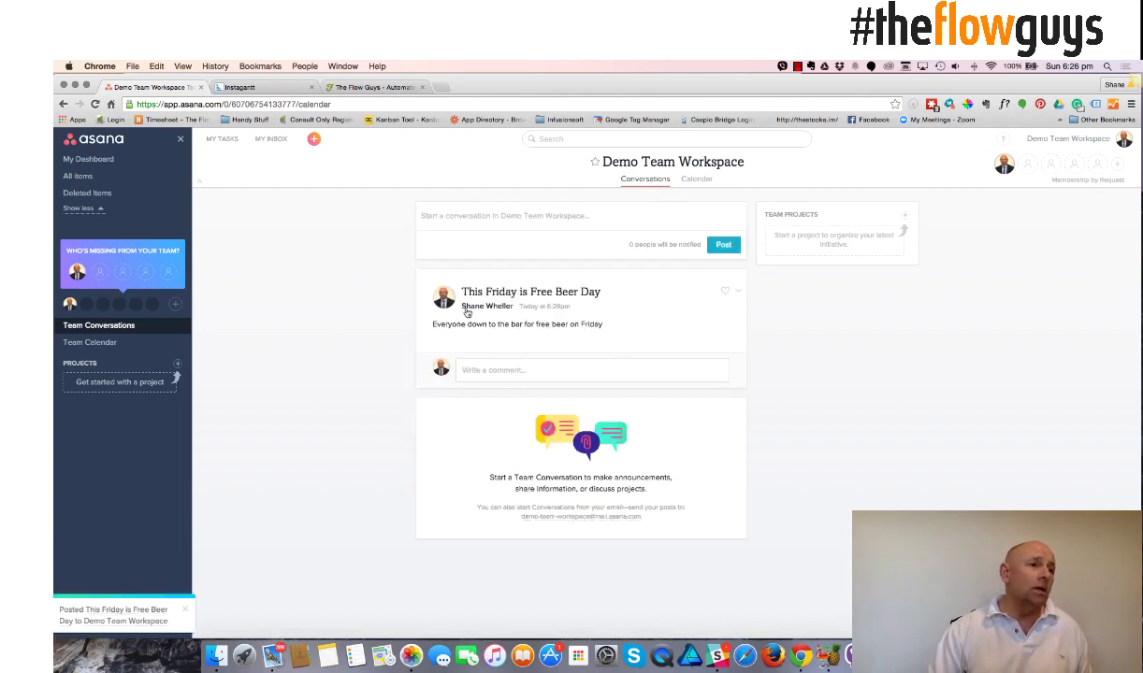
Comment 'I will be there for sure.' on the Free Beer Day post
left_click(486, 369)
type("I wi")
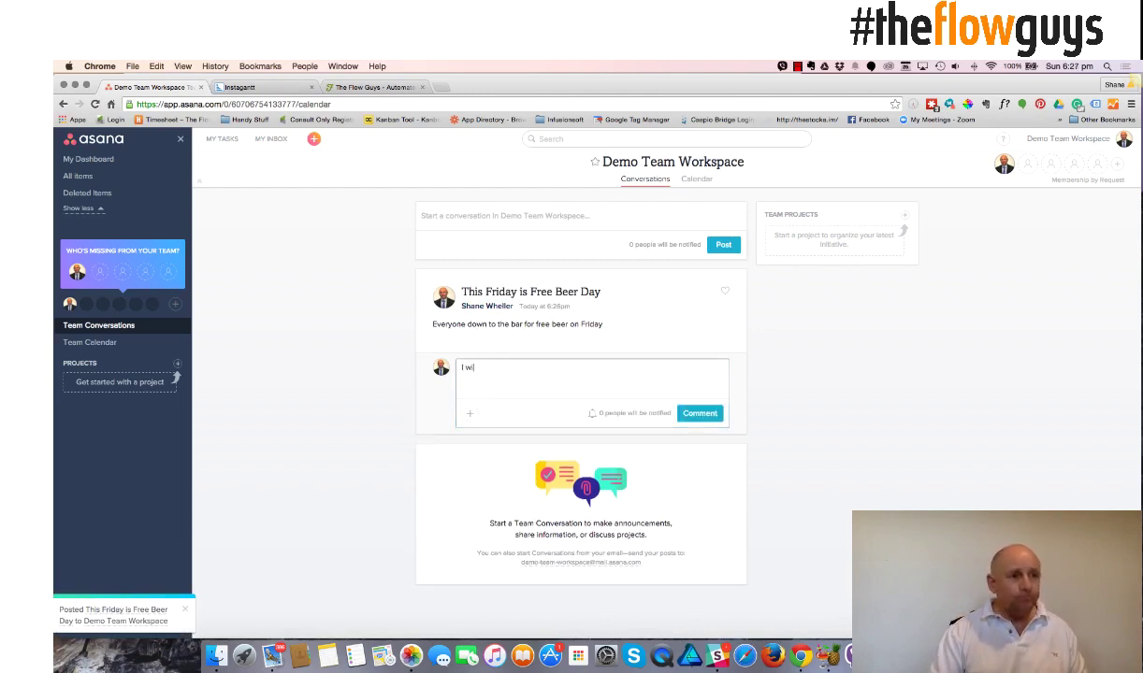
type("ll be ther")
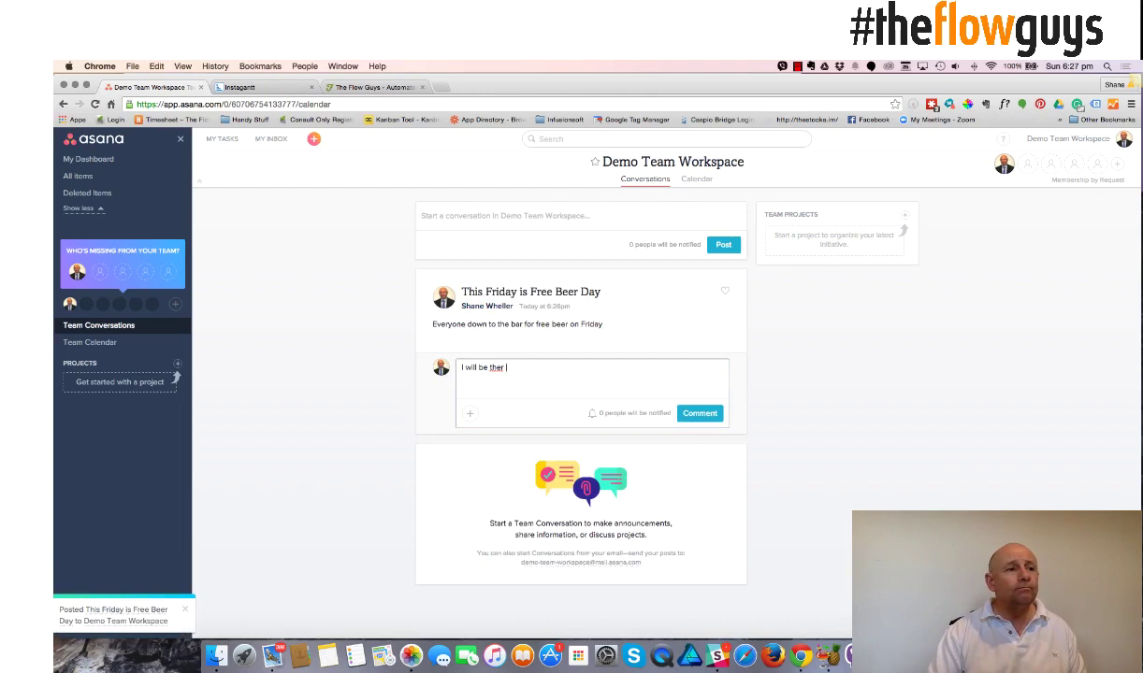
type("e for sure.")
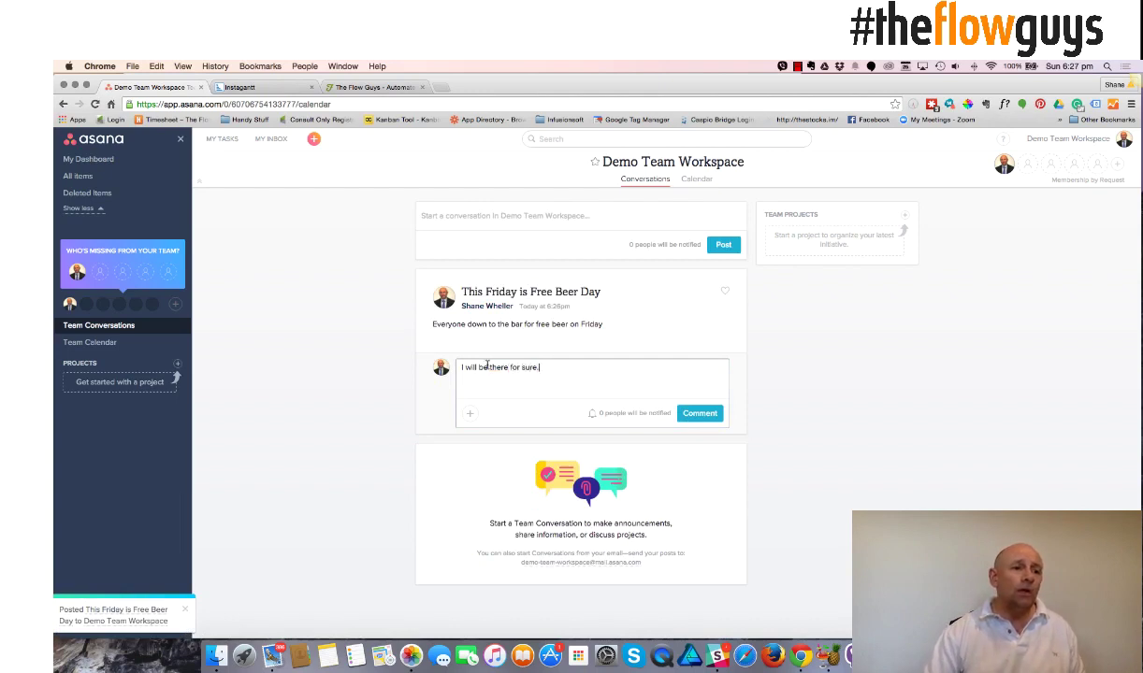
left_click(697, 413)
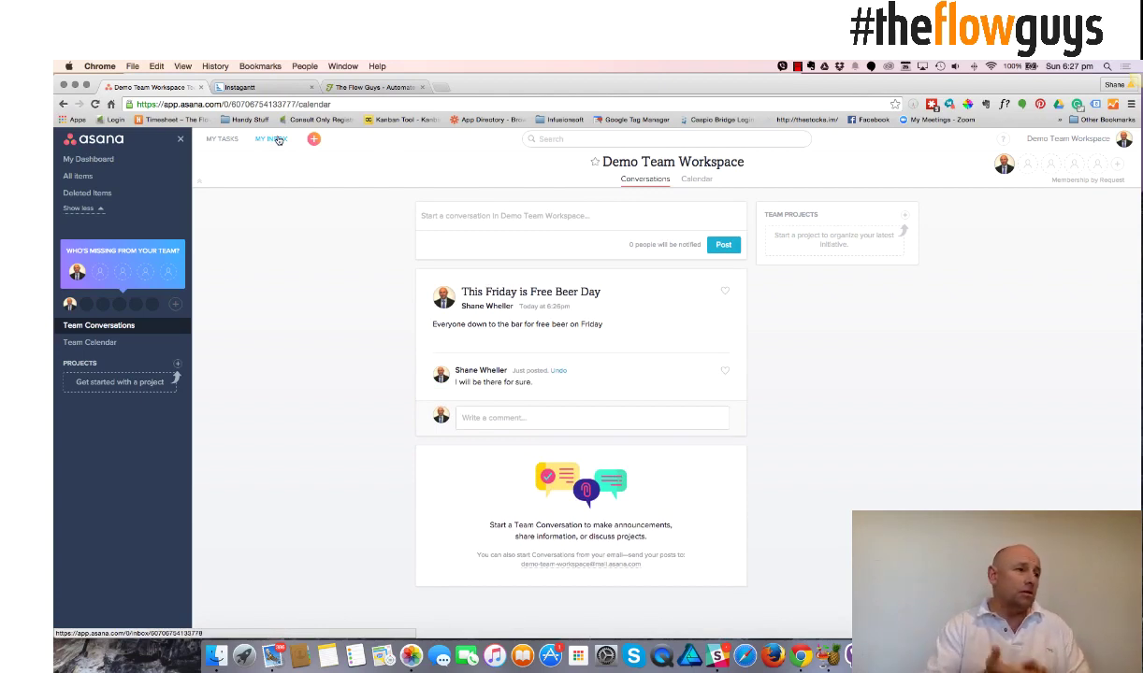
Create 'Demo Project' with the description 'This is a demo project.'
left_click(120, 342)
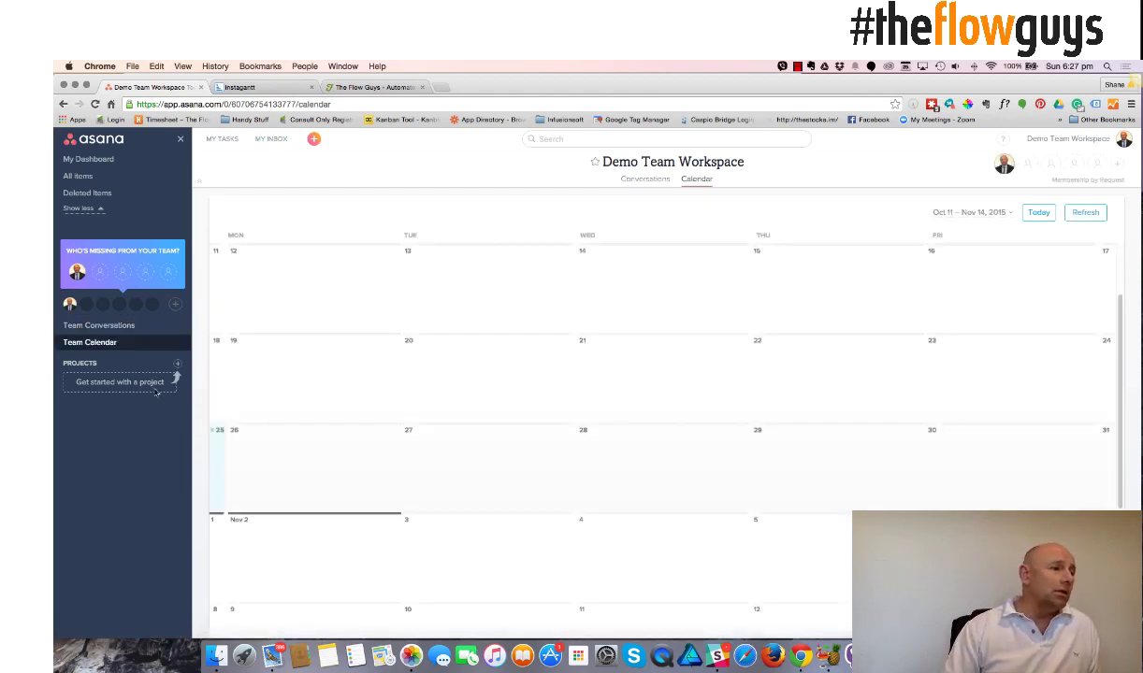
left_click(178, 365)
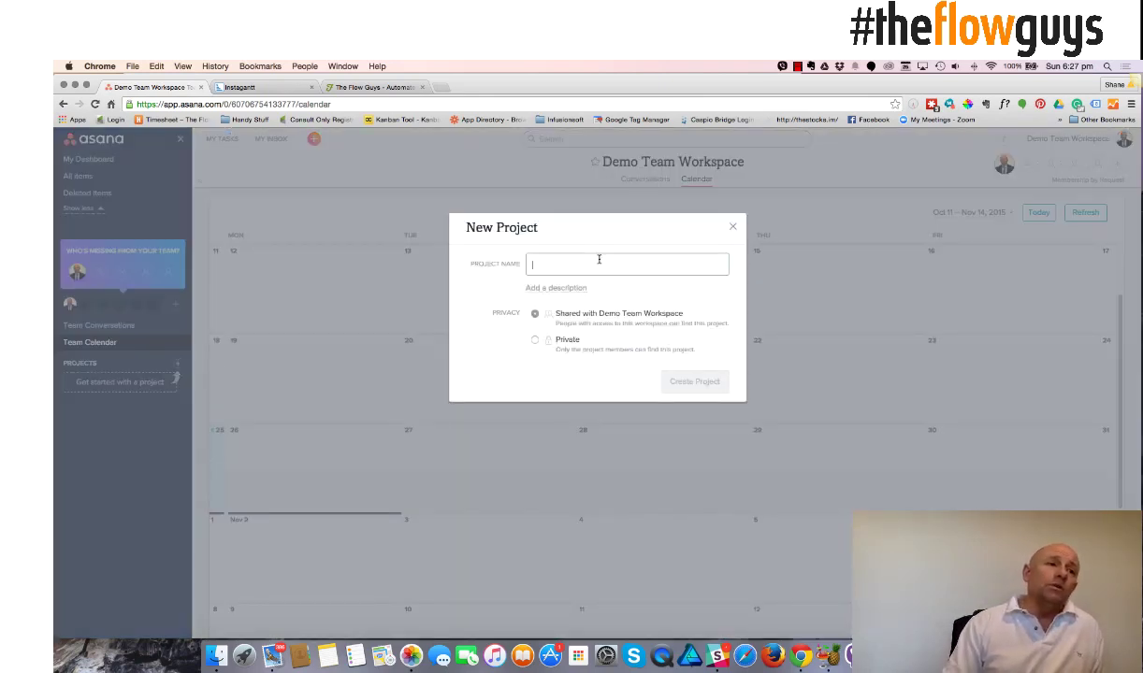
type("De")
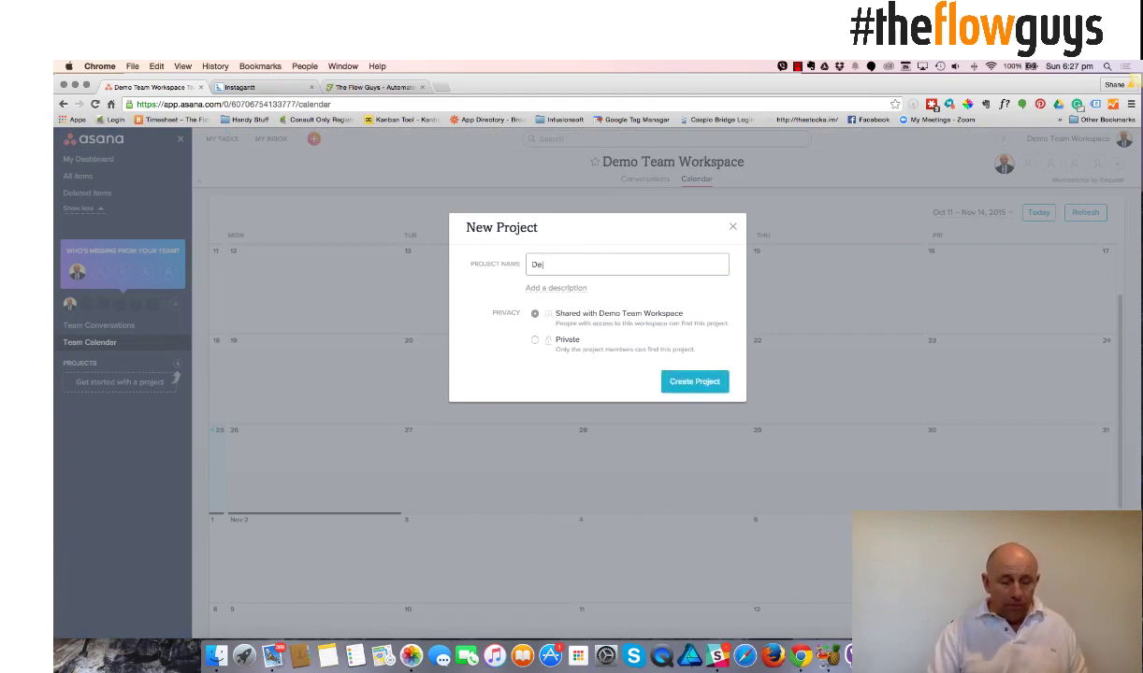
type("mo Project")
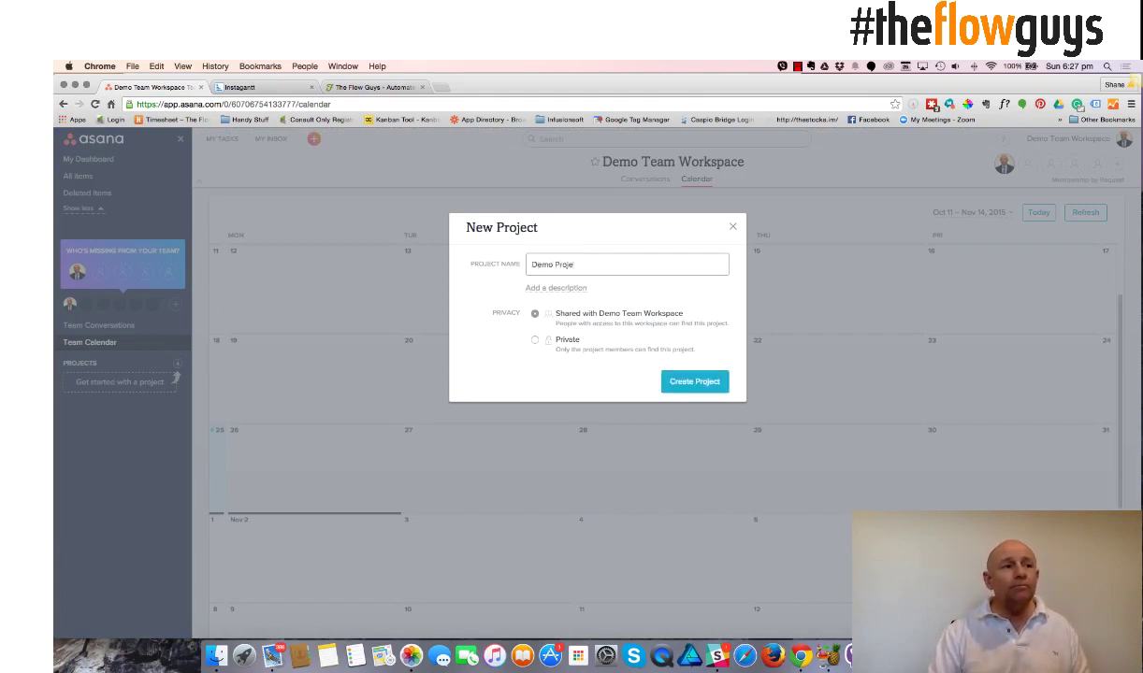
left_click(570, 288)
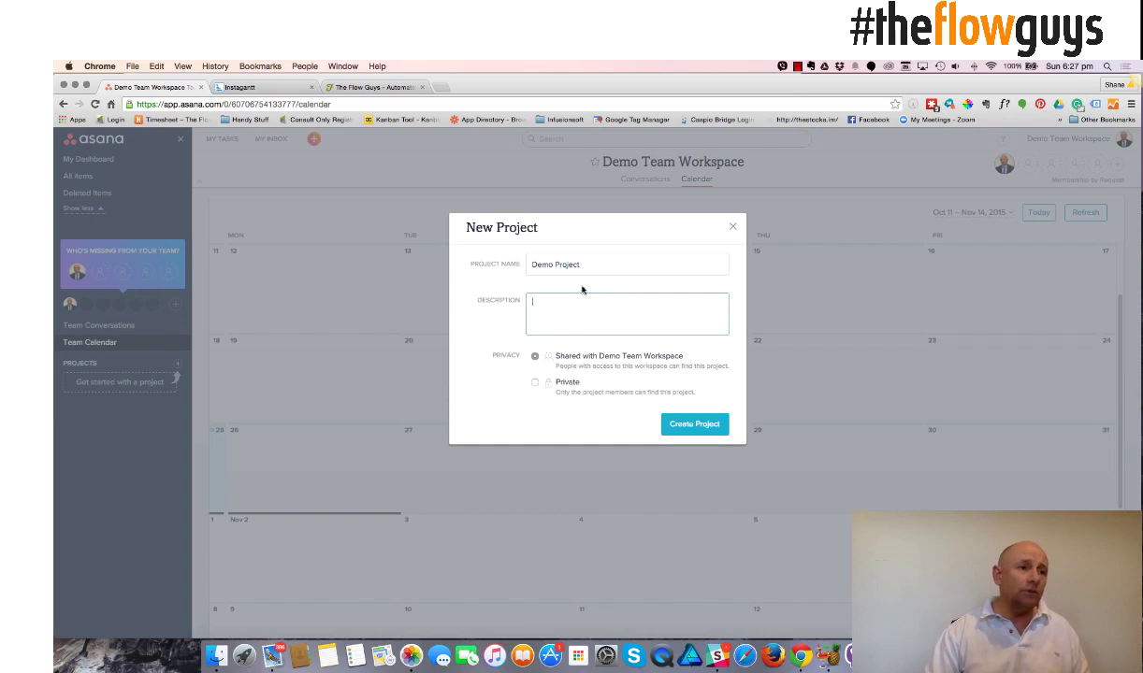
type("This is a")
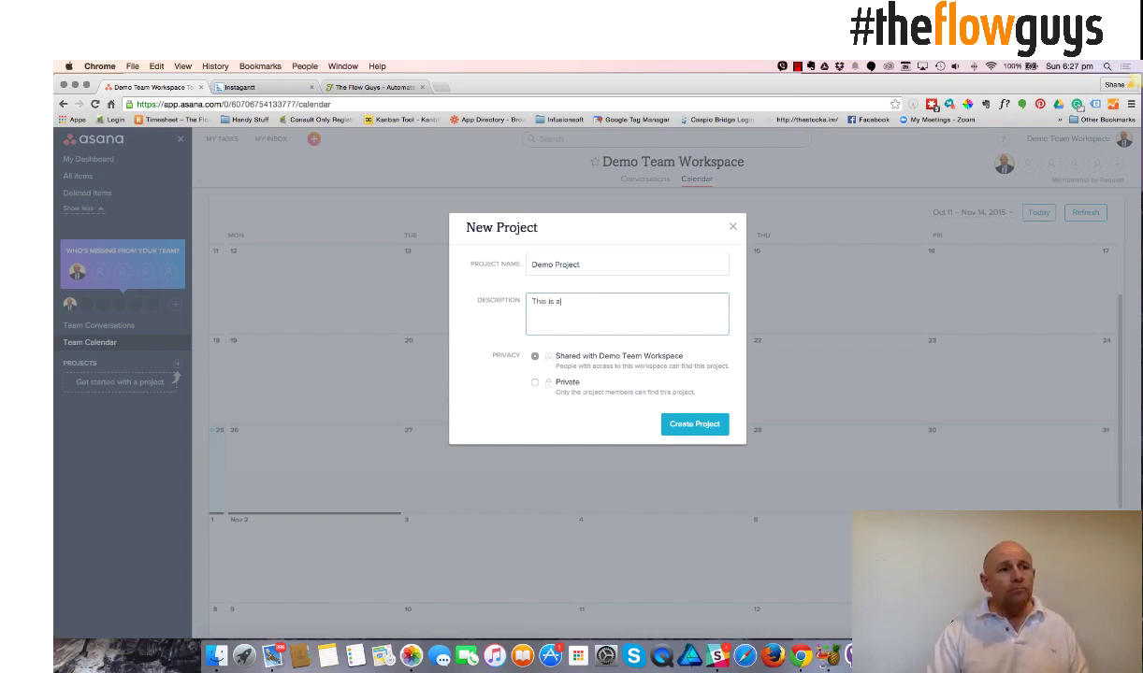
type(" demo project.")
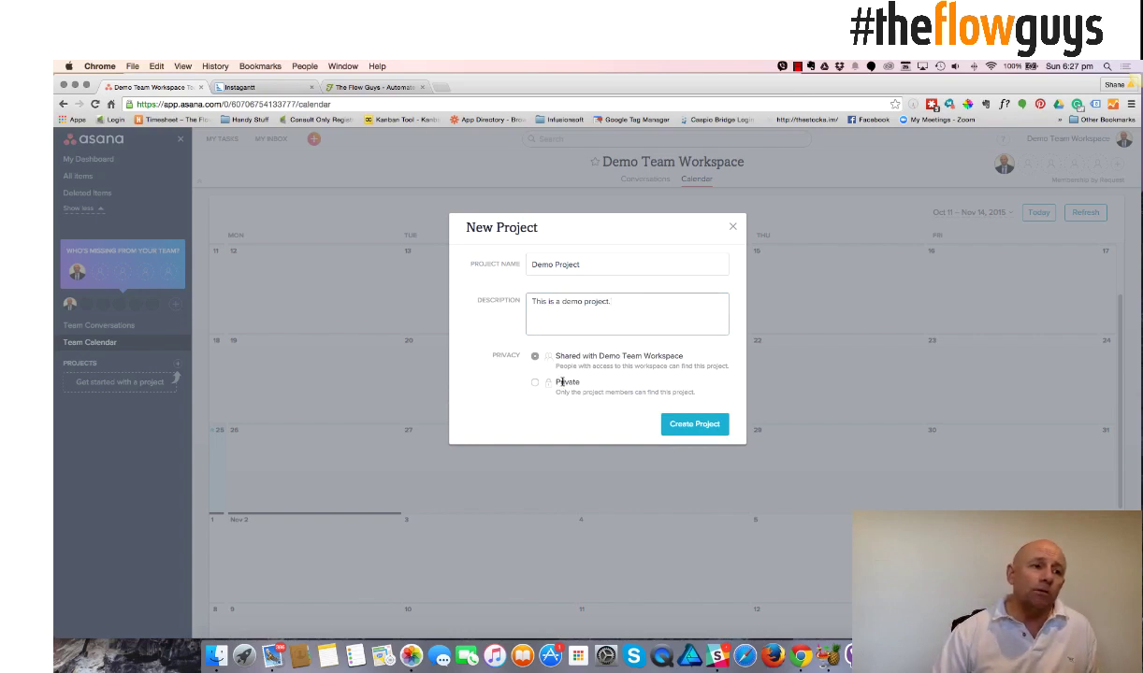
left_click(695, 424)
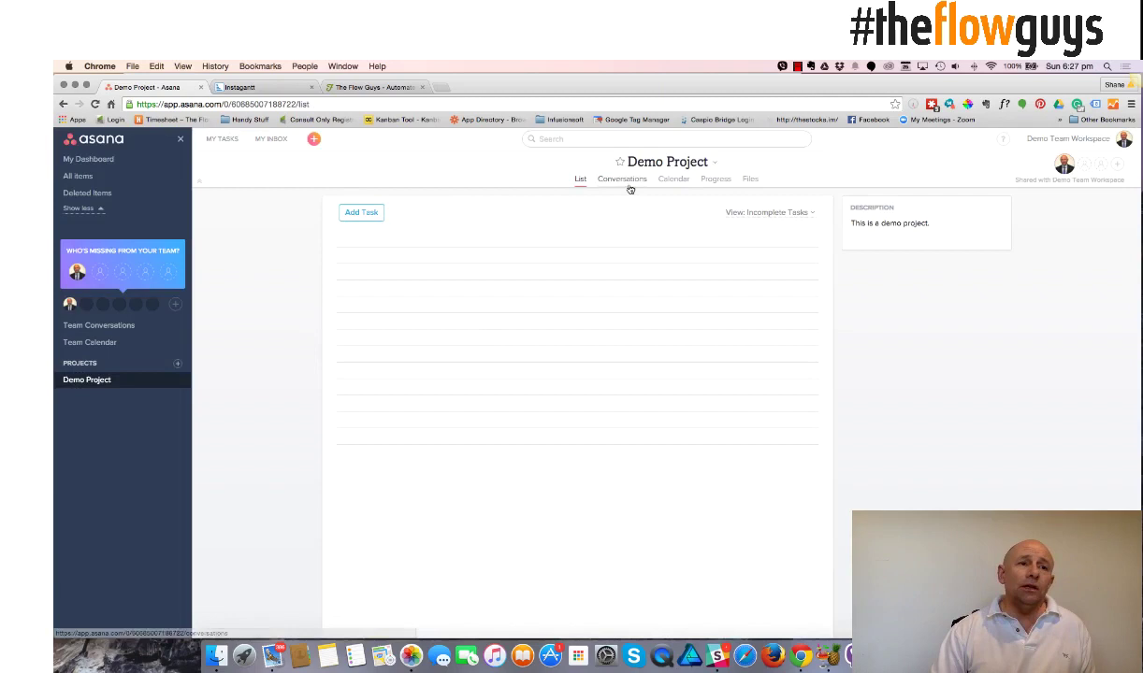
mouse_move(370, 212)
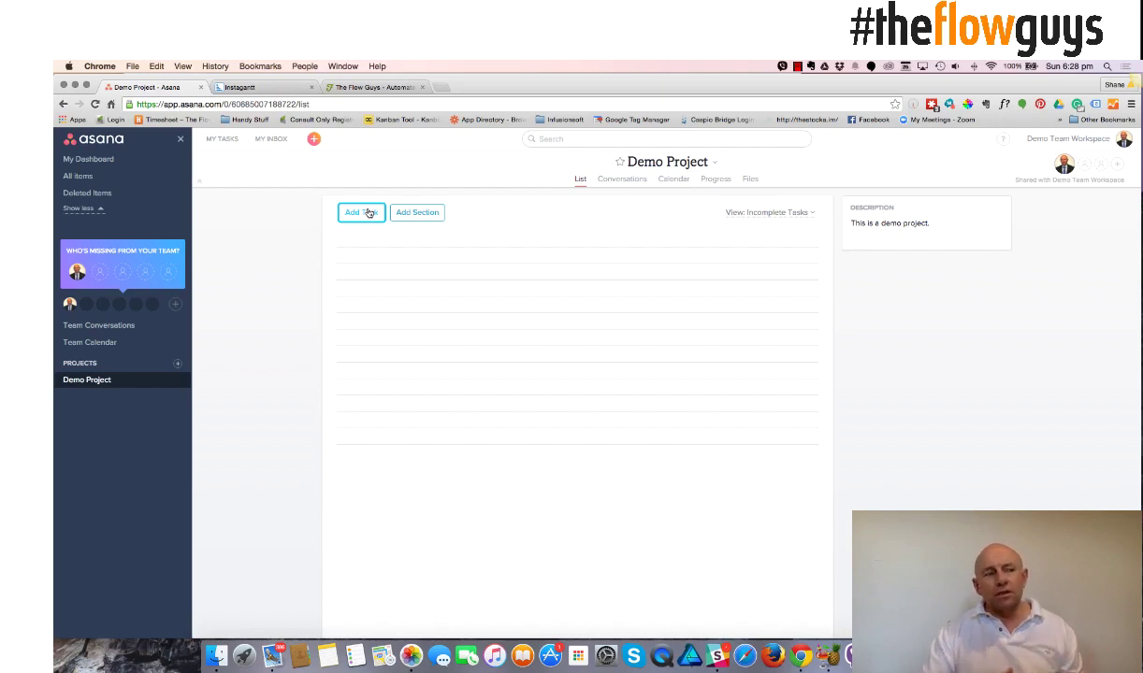
Add the Prep Phase and DOing Phase sections to the project list
left_click(364, 212)
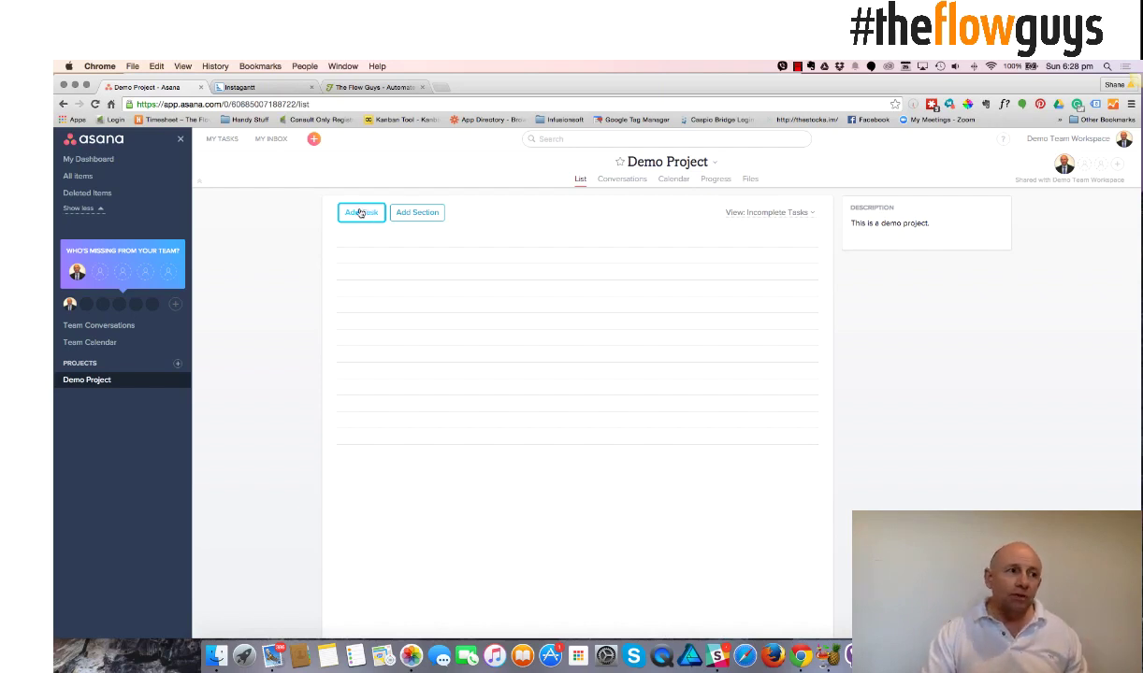
left_click(425, 219)
type("Prep Phase:")
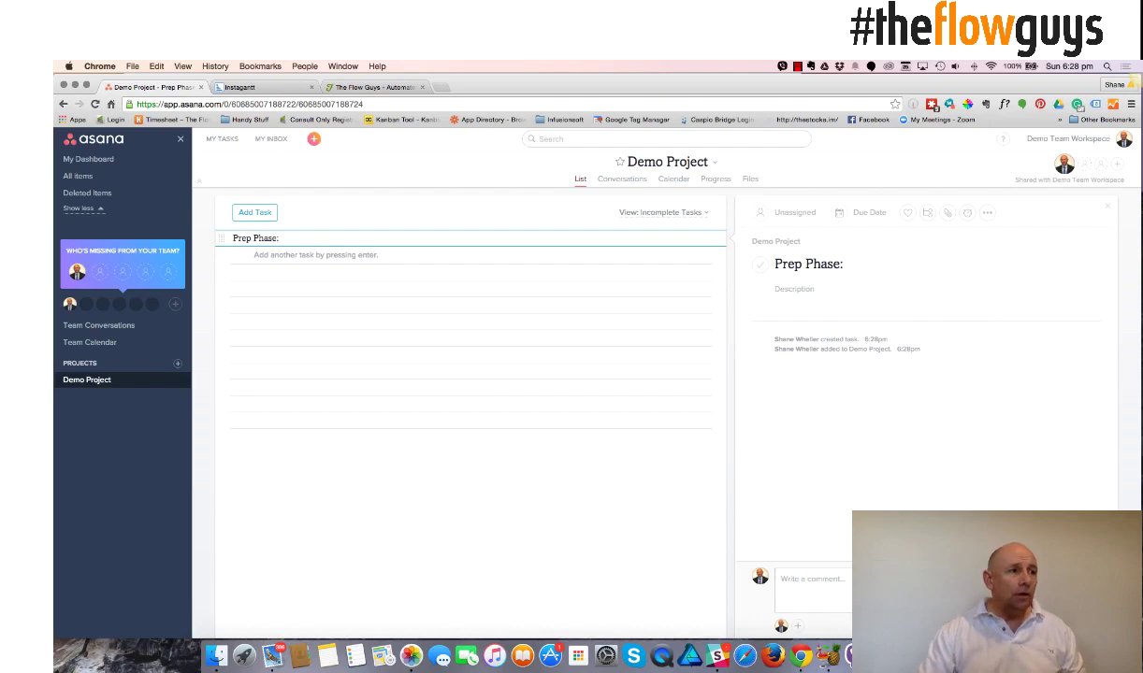
key("Return")
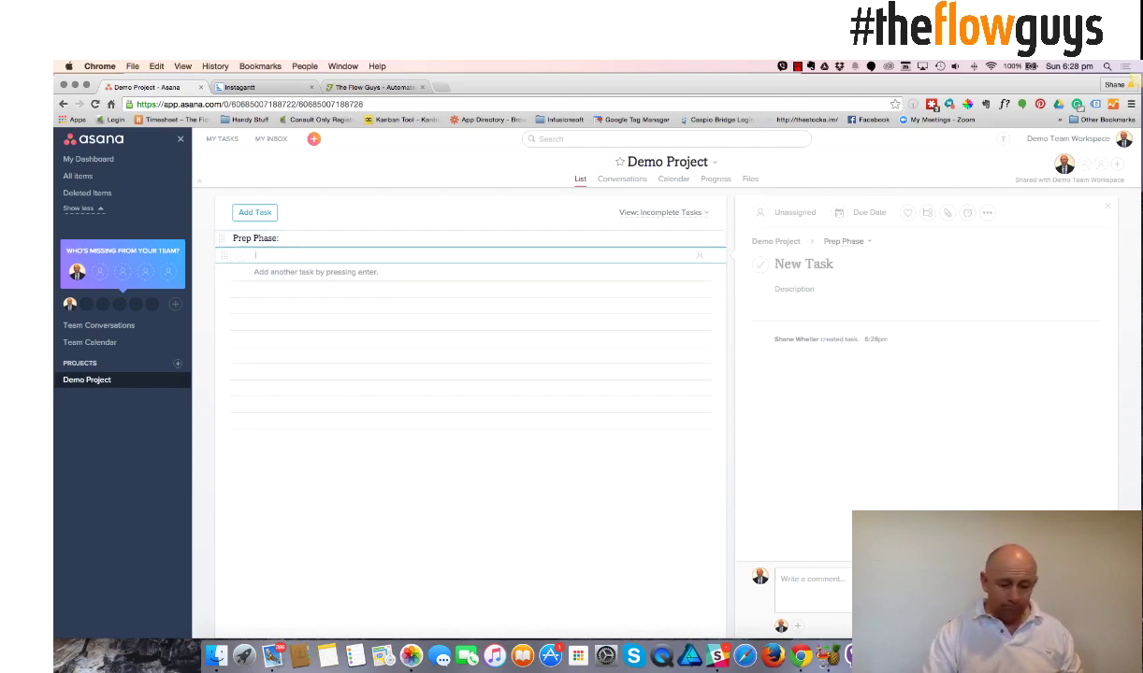
type("DOing Phase:")
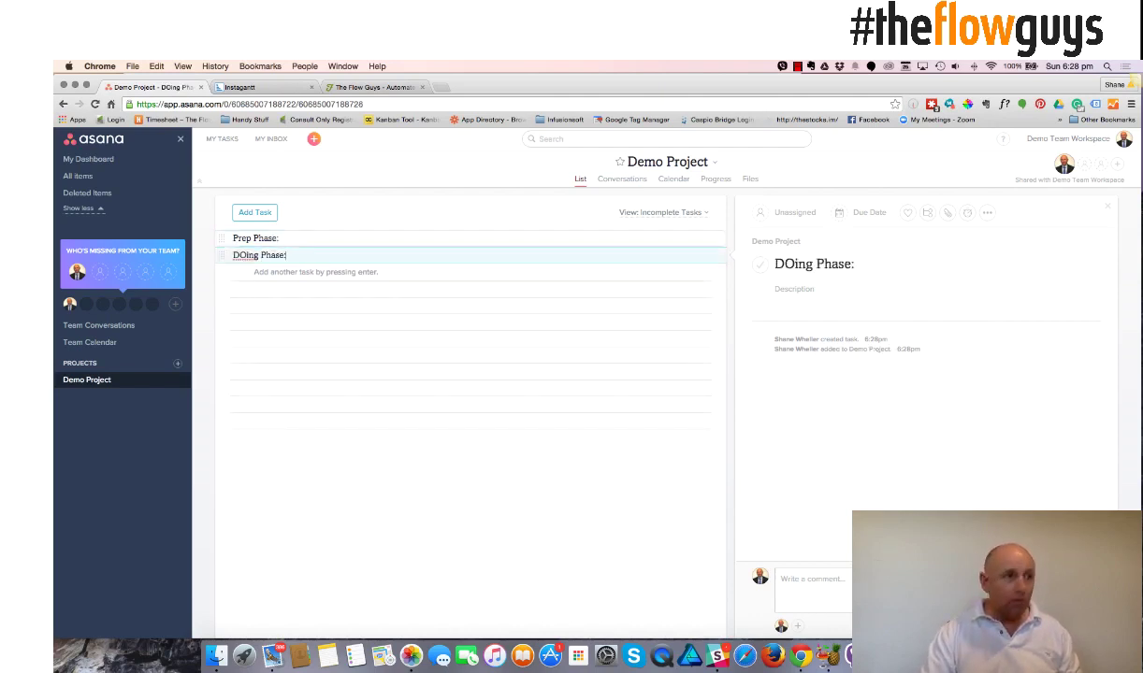
key("Return")
Add the Closing Phase, Iteration 1 and Iteration 2 sections, fixing the Iteration typo
type("C")
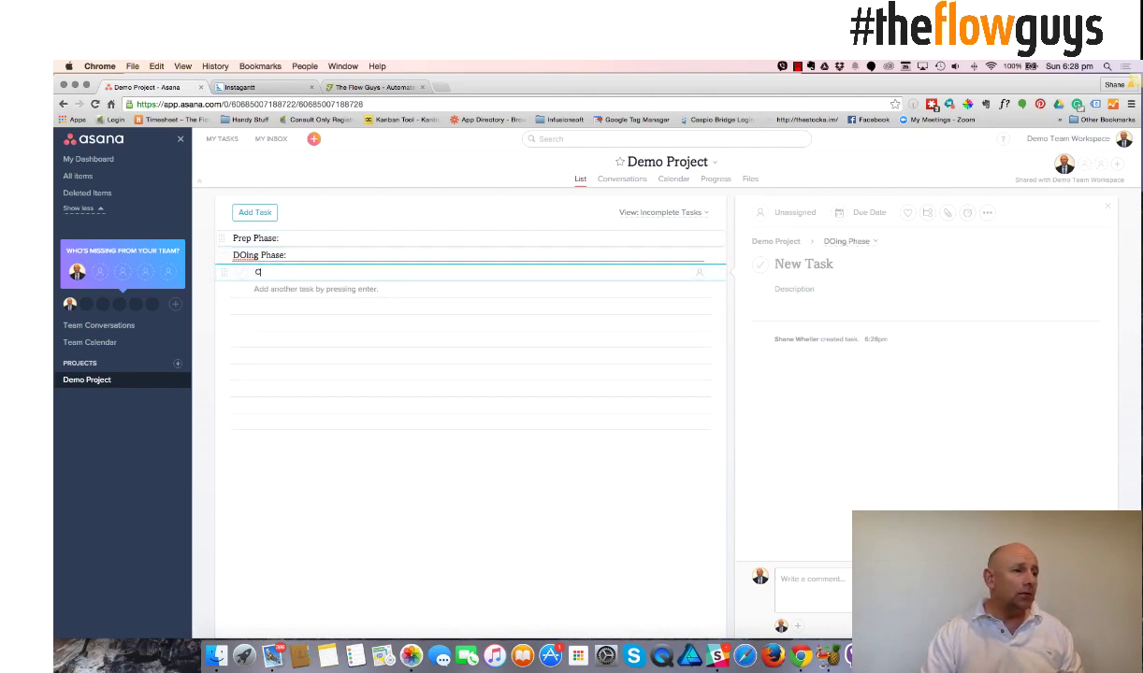
type("losing Phase")
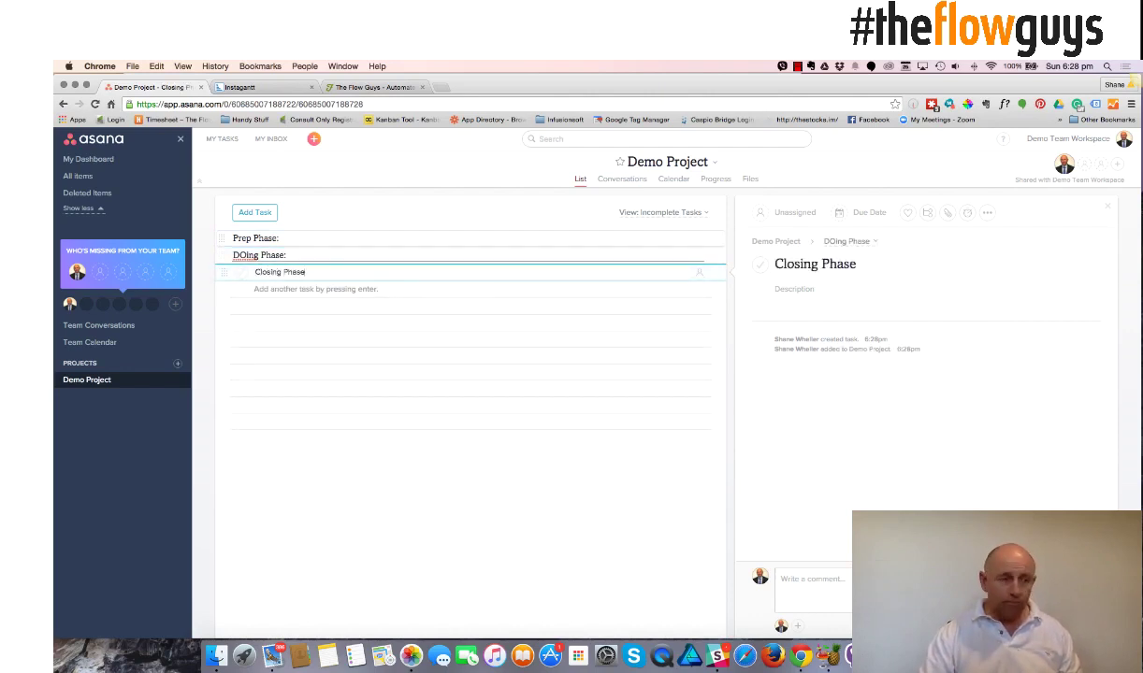
type(":")
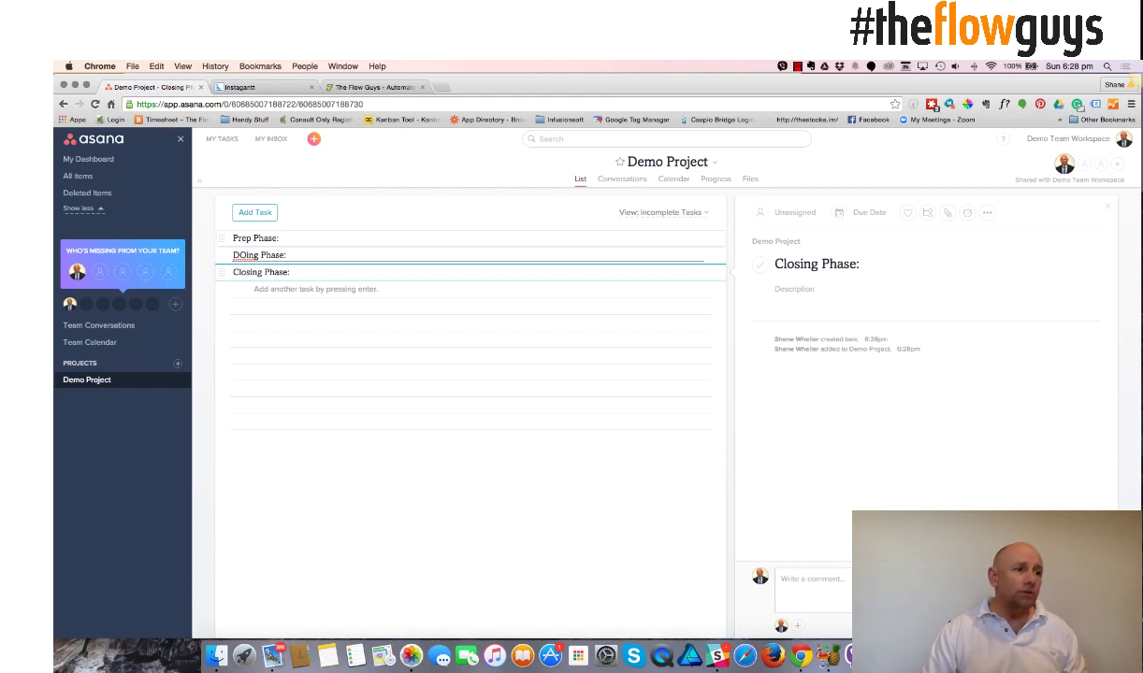
key("Return")
type("Iternation")
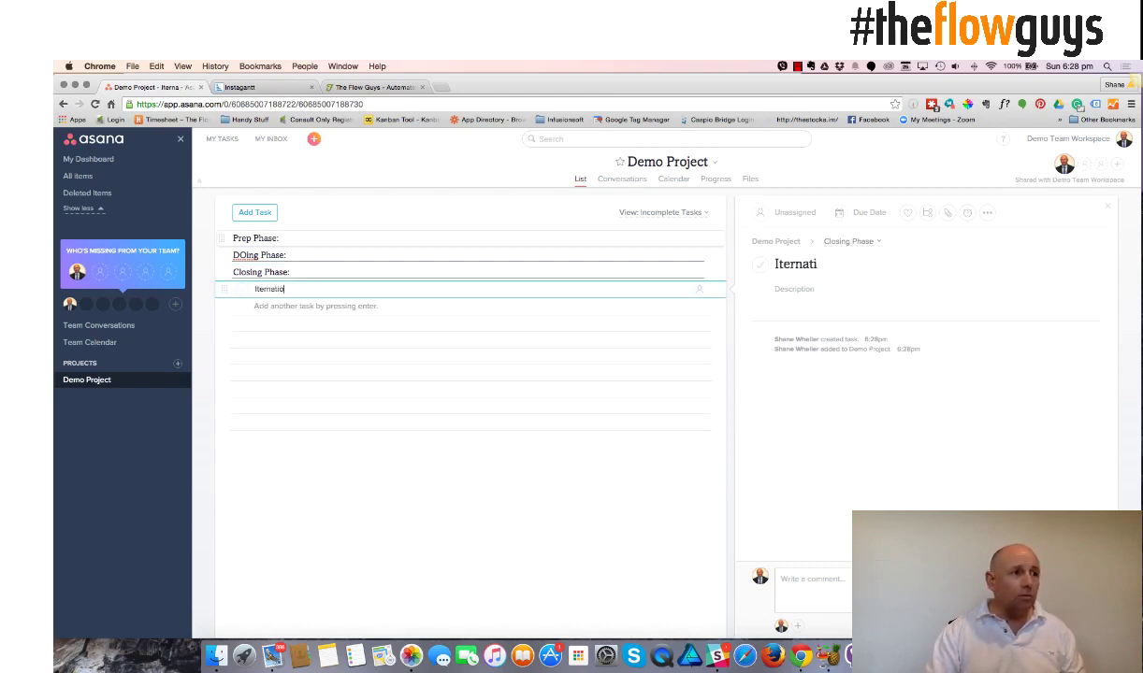
key("BackSpace")
key("BackSpace")
key("BackSpace")
key("BackSpace")
key("BackSpace")
key("BackSpace")
key("BackSpace")
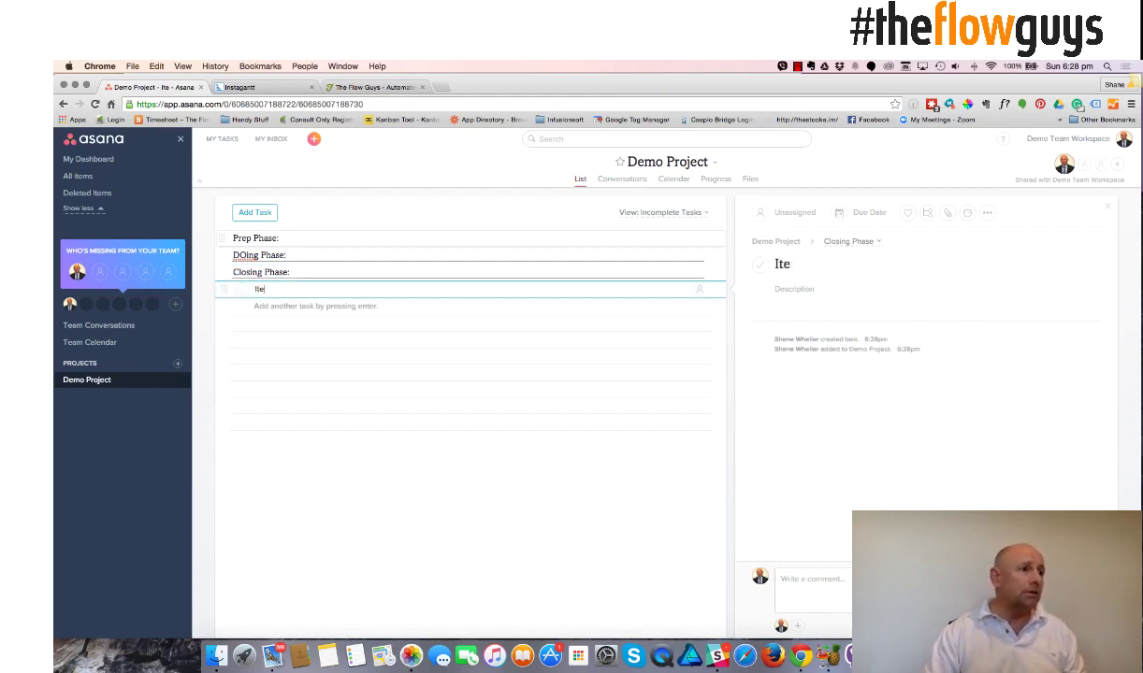
type("ration 1")
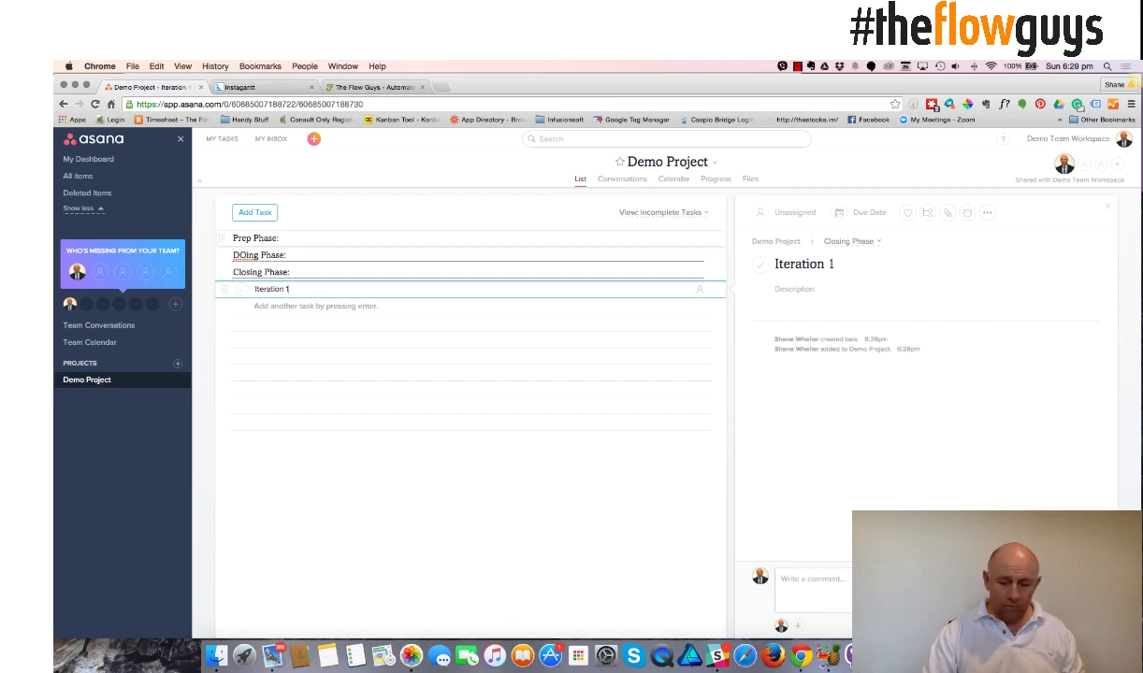
type(":")
key("Return")
type("Iter")
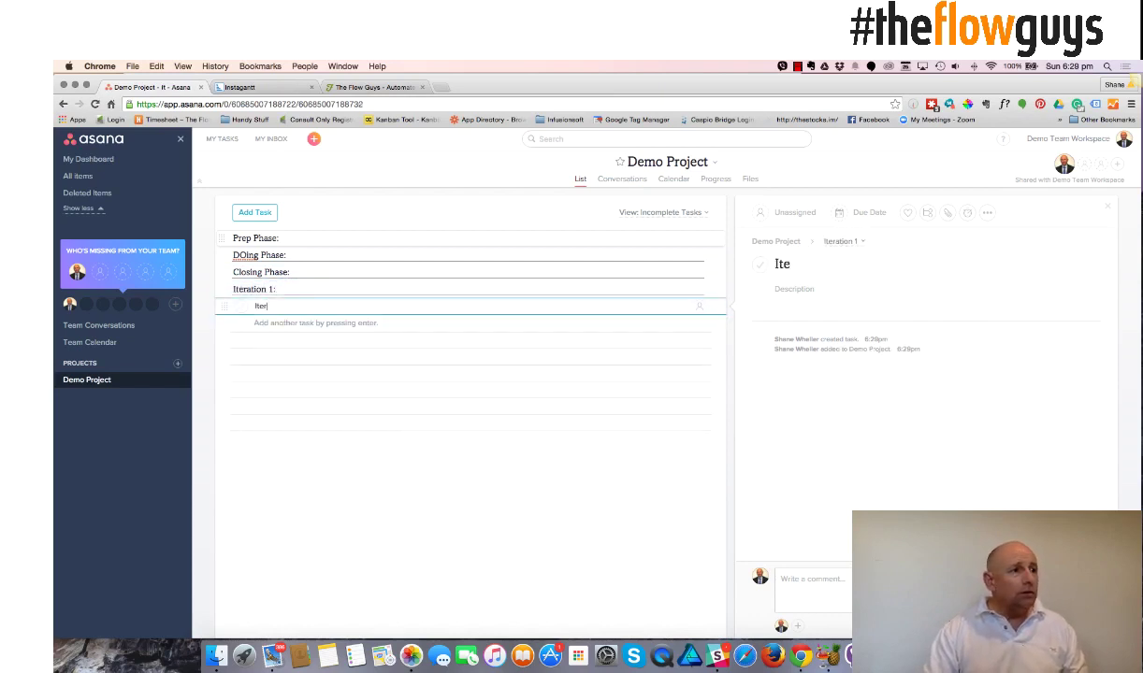
type("ation 2:")
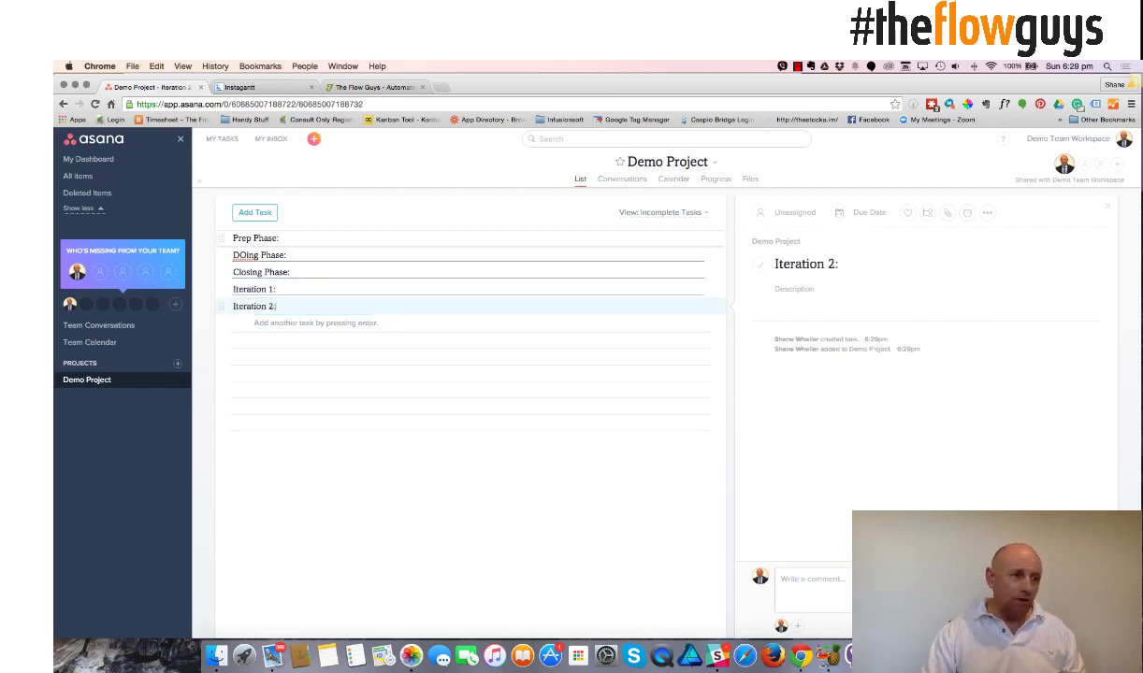
key("Return")
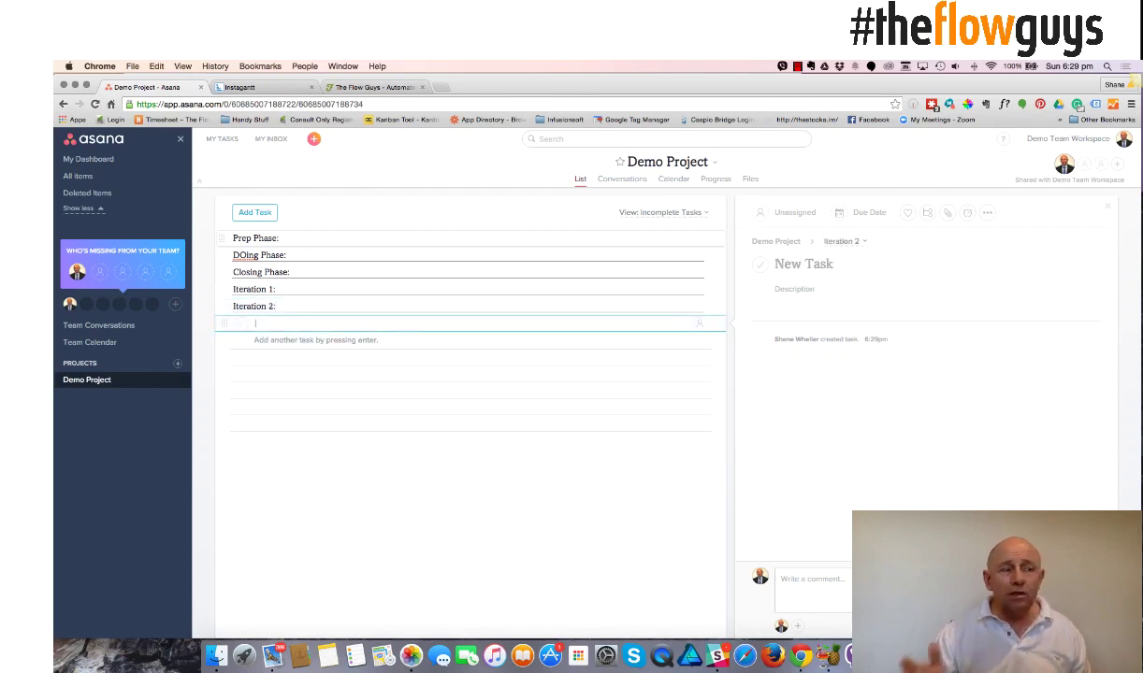
Add User Story 1 and User Story 2 tasks under Iteration 1
left_click(403, 285)
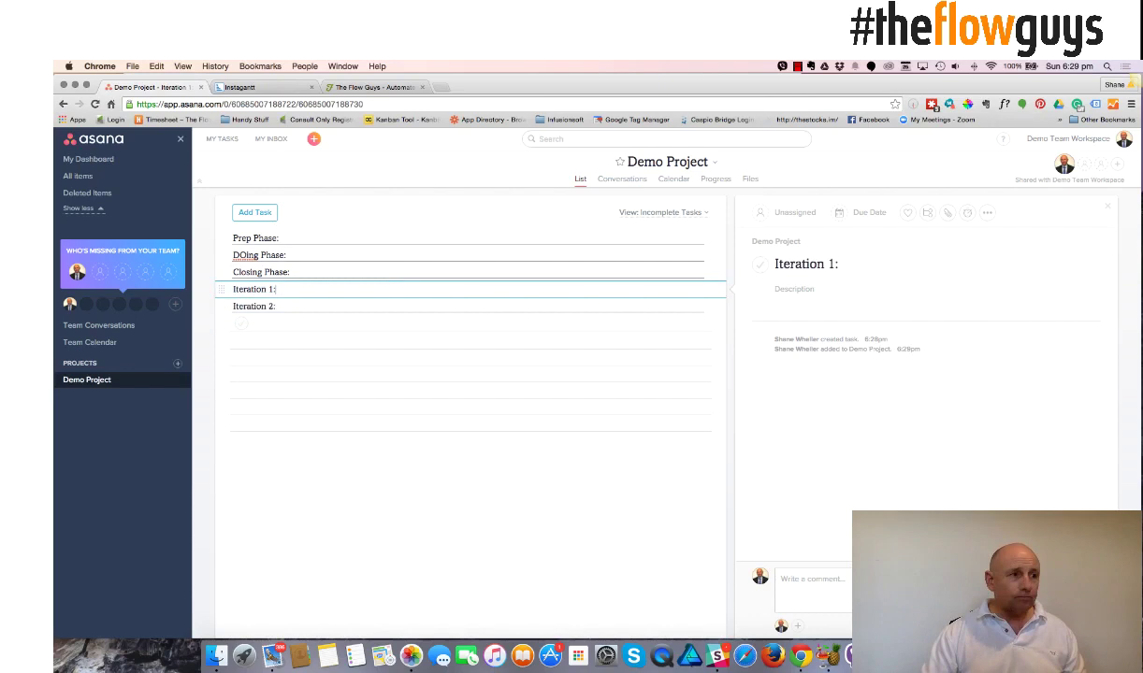
key("Return")
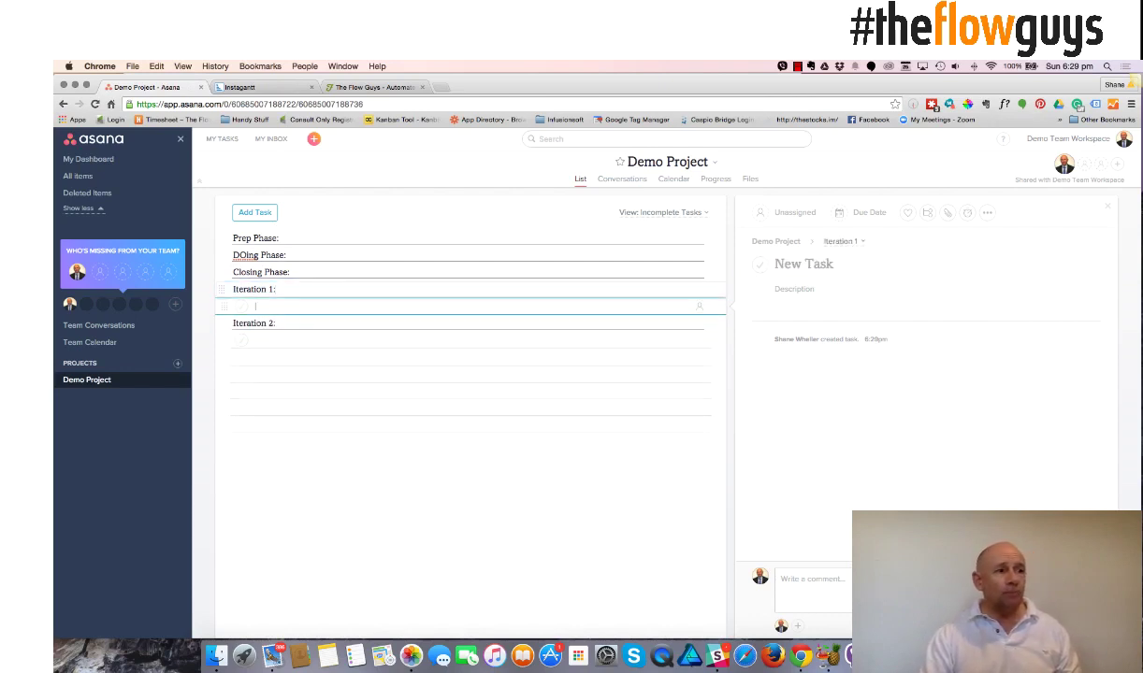
type("User Story ")
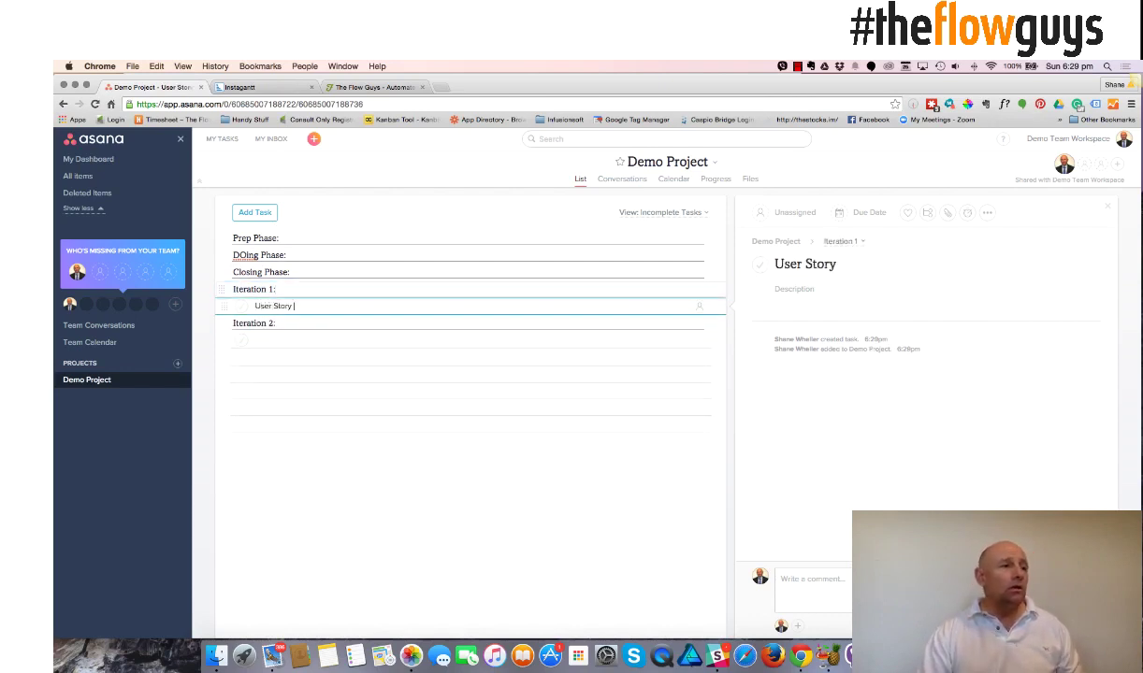
type("Q")
key("BackSpace")
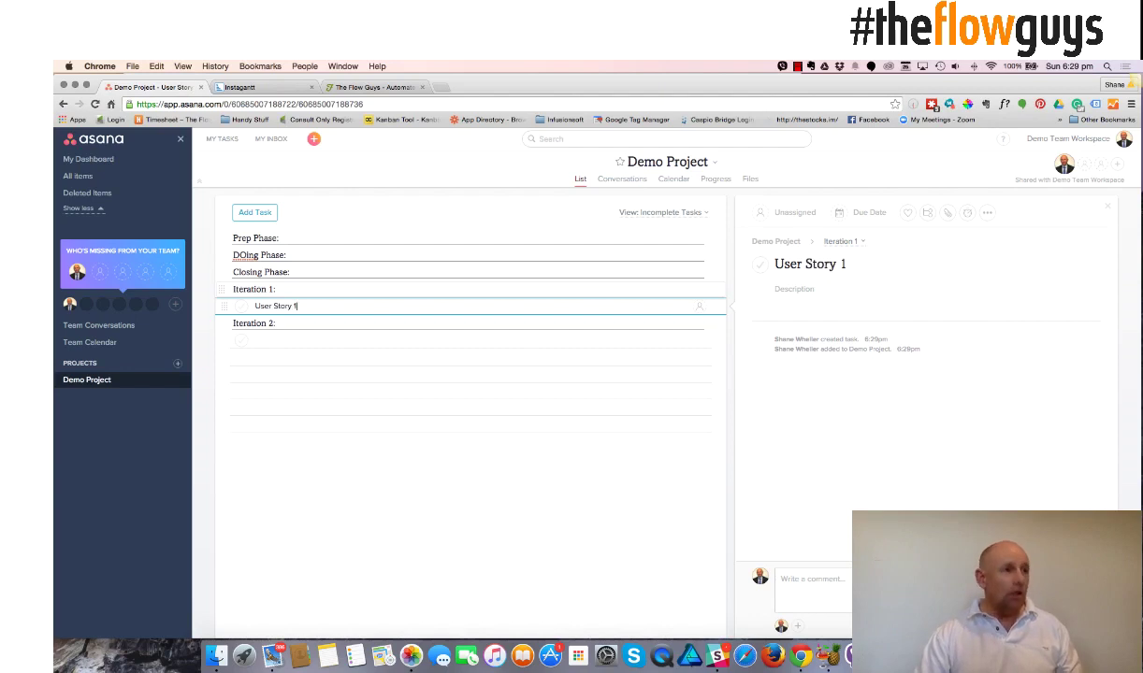
key("Return")
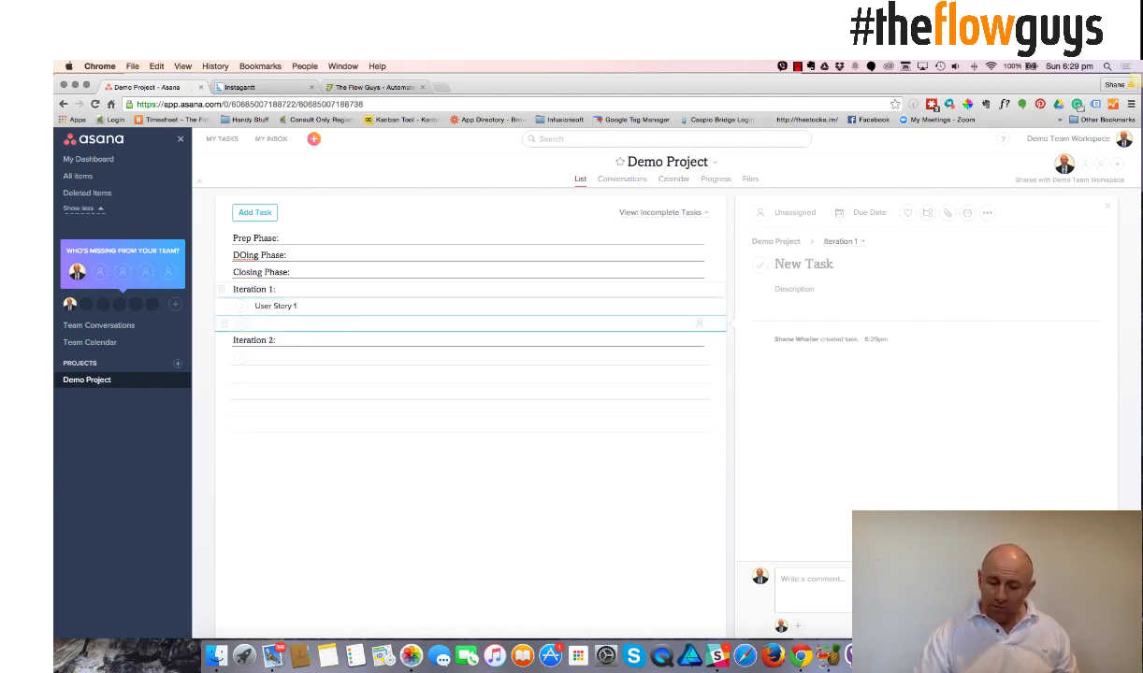
type("User")
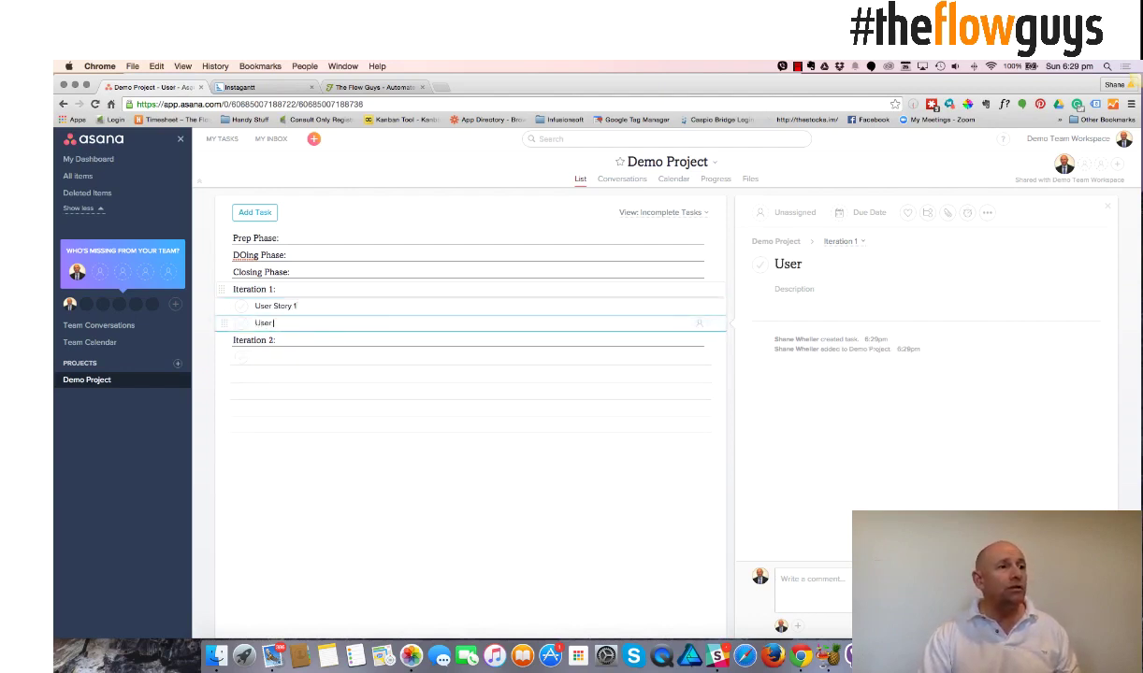
type(" Story 2")
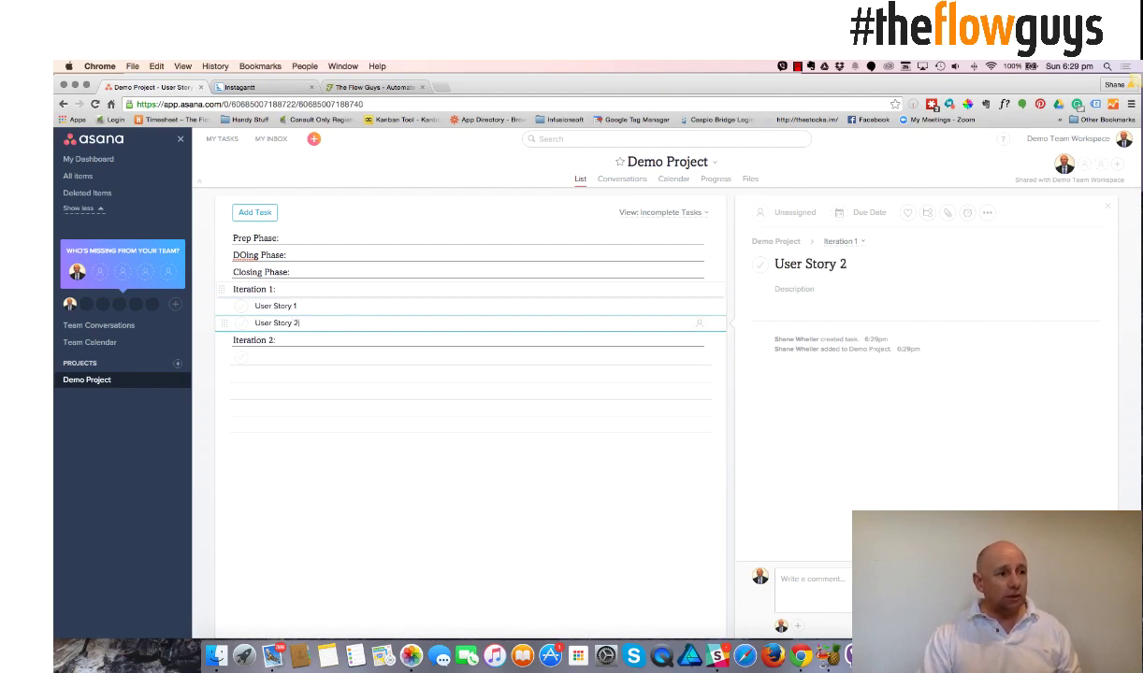
key("Return")
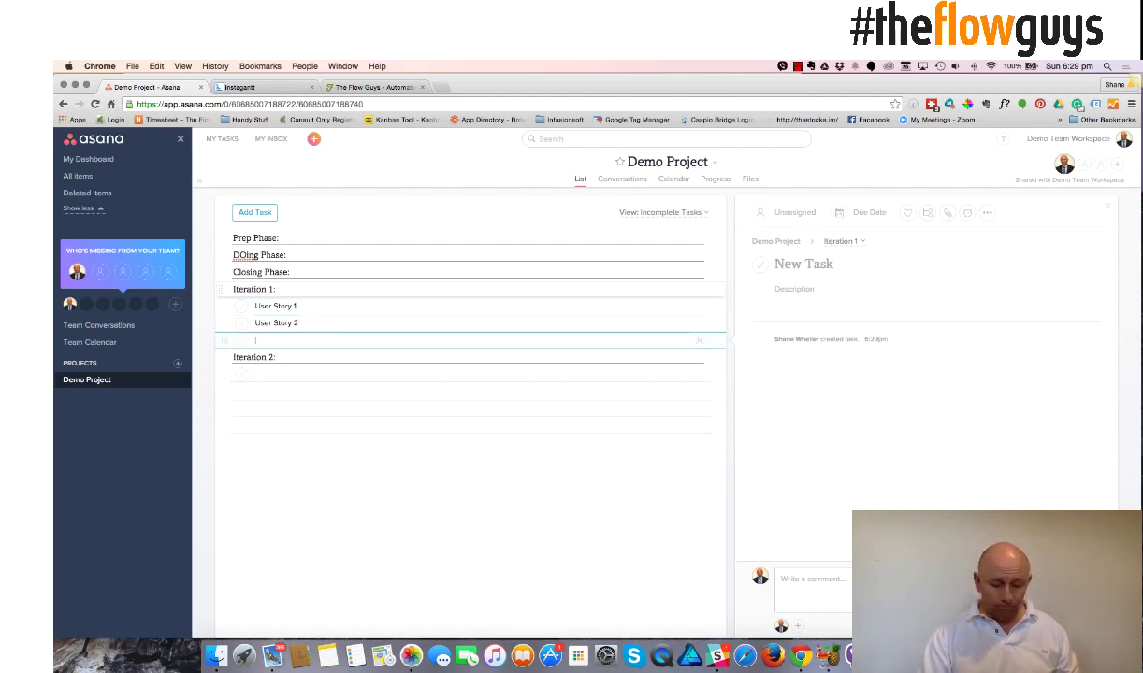
Add the Build website and Build Landing Page tasks after User Story 2
type("Build website")
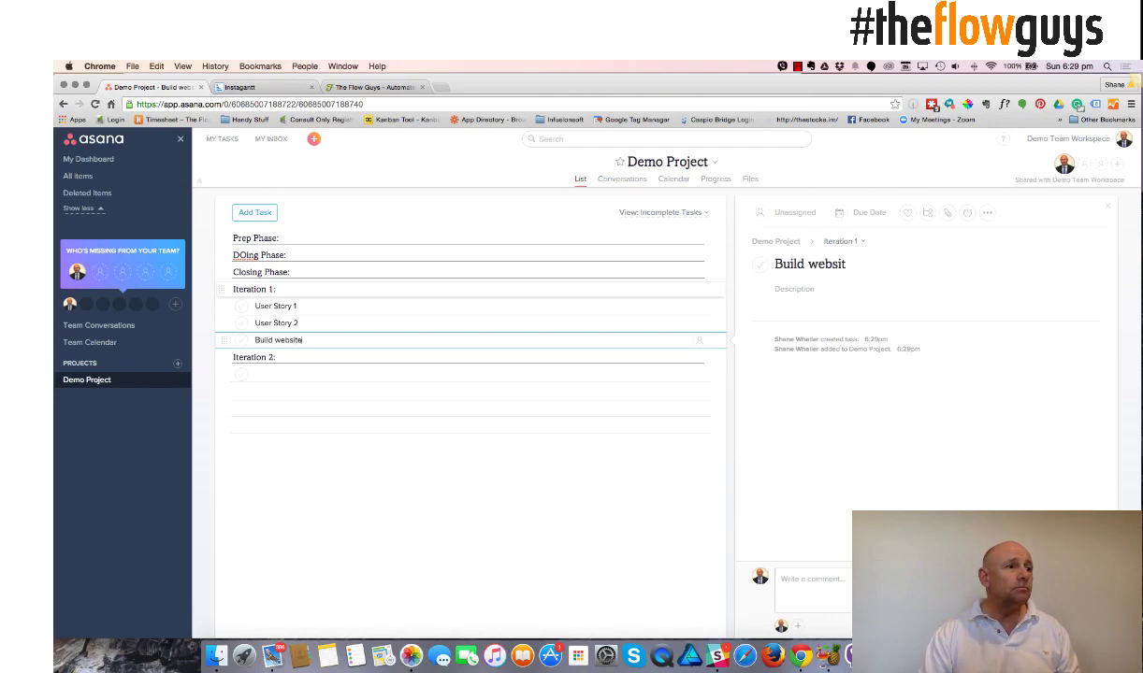
key("Return")
type("Build La")
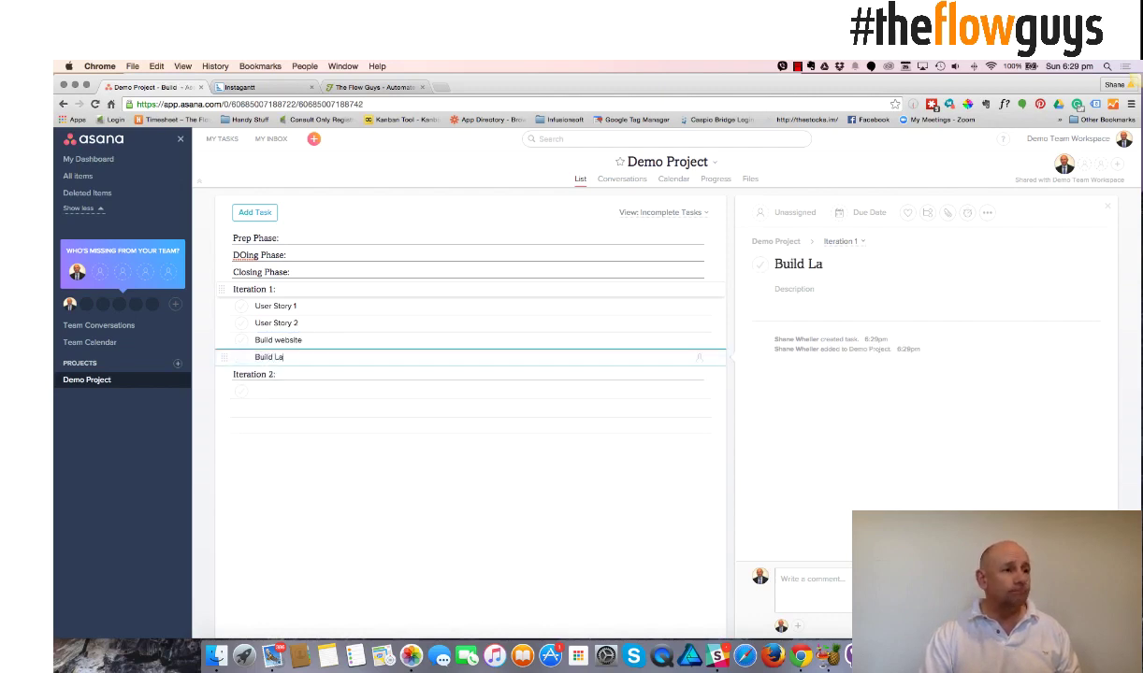
type("nding Page")
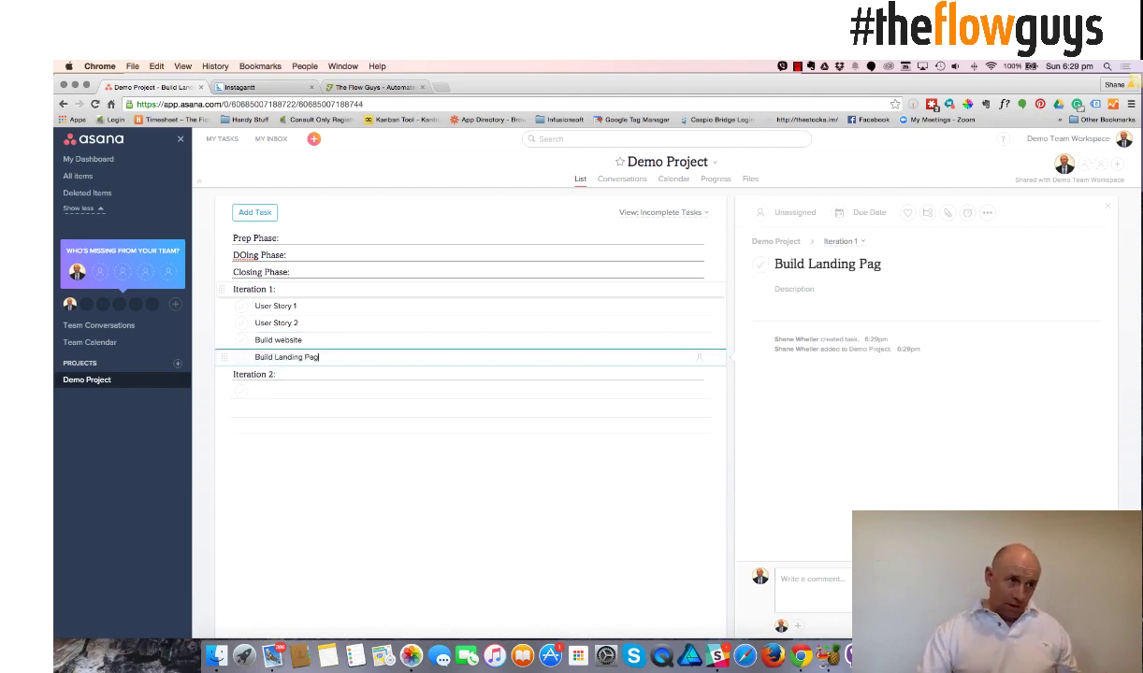
key("Return")
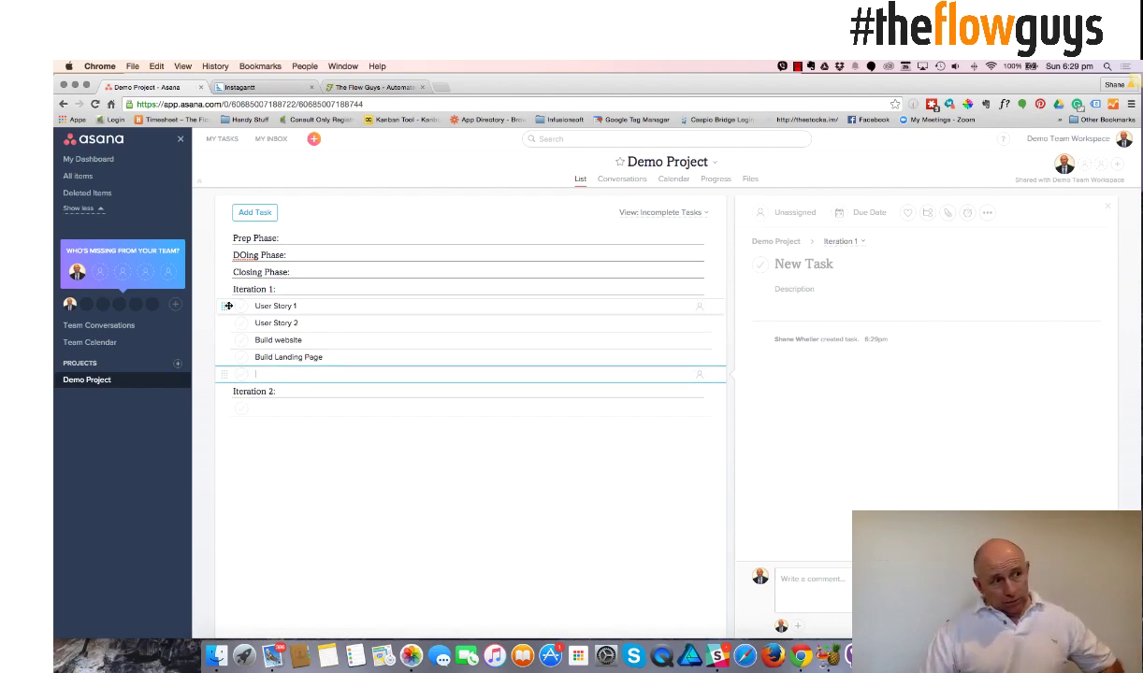
mouse_move(227, 305)
left_mouse_down()
mouse_move(228, 358)
mouse_move(227, 323)
mouse_move(239, 339)
mouse_move(231, 309)
left_mouse_up()
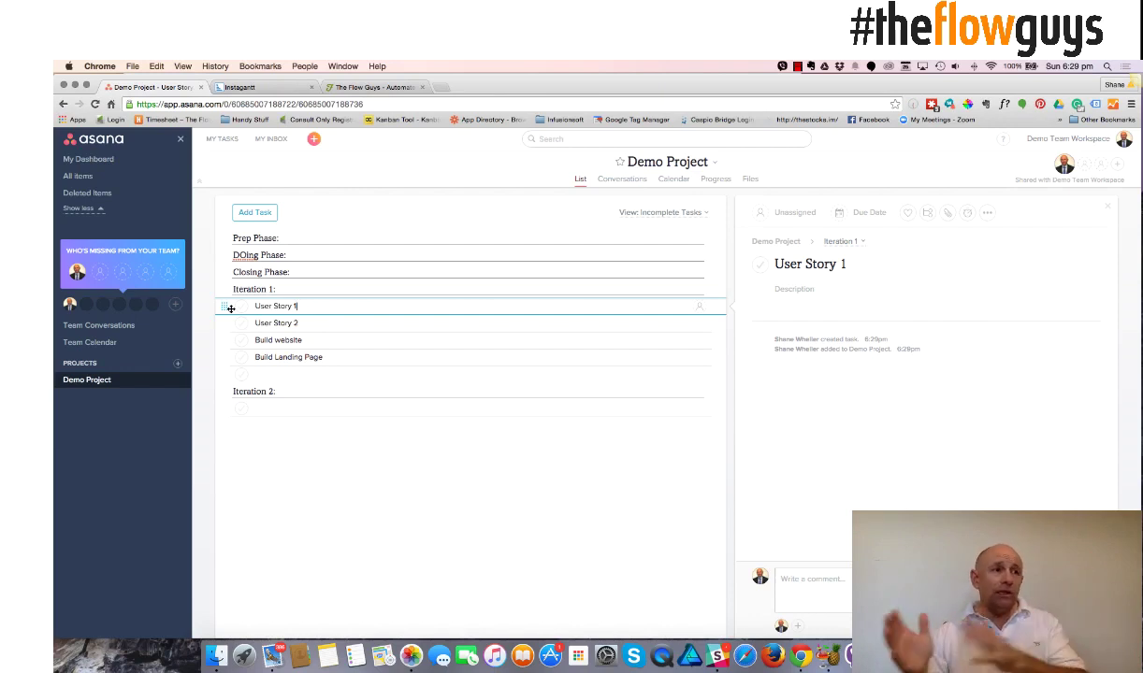
Add To Do, Doing and Done sections under Iteration 2
left_click(298, 388)
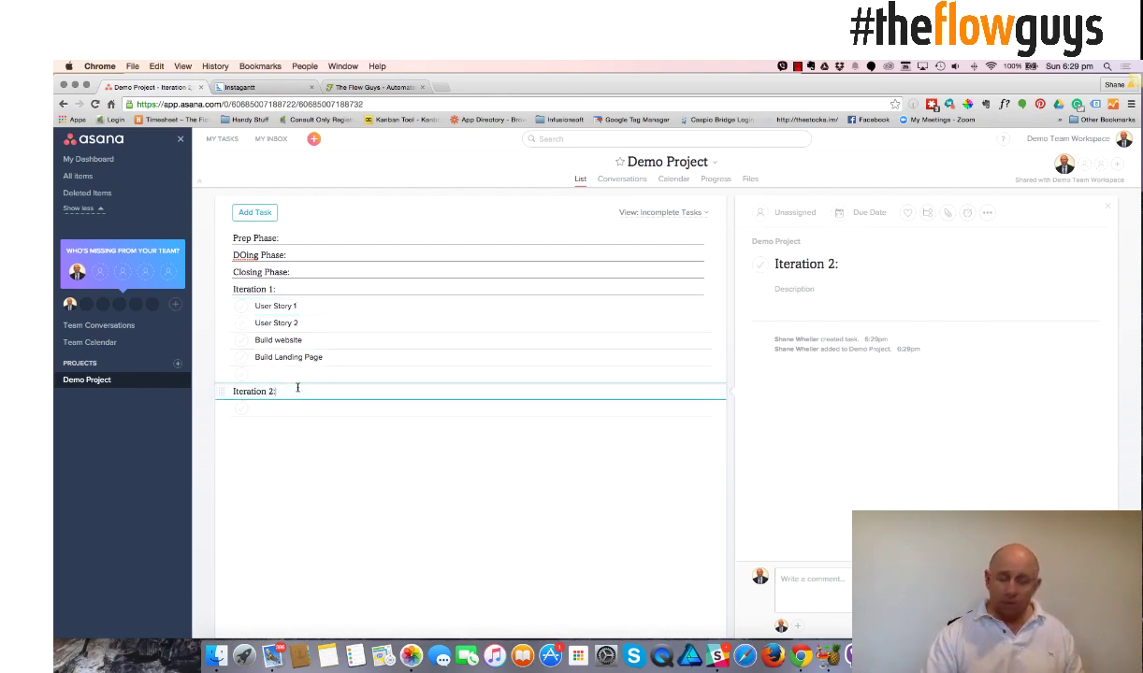
key("Return")
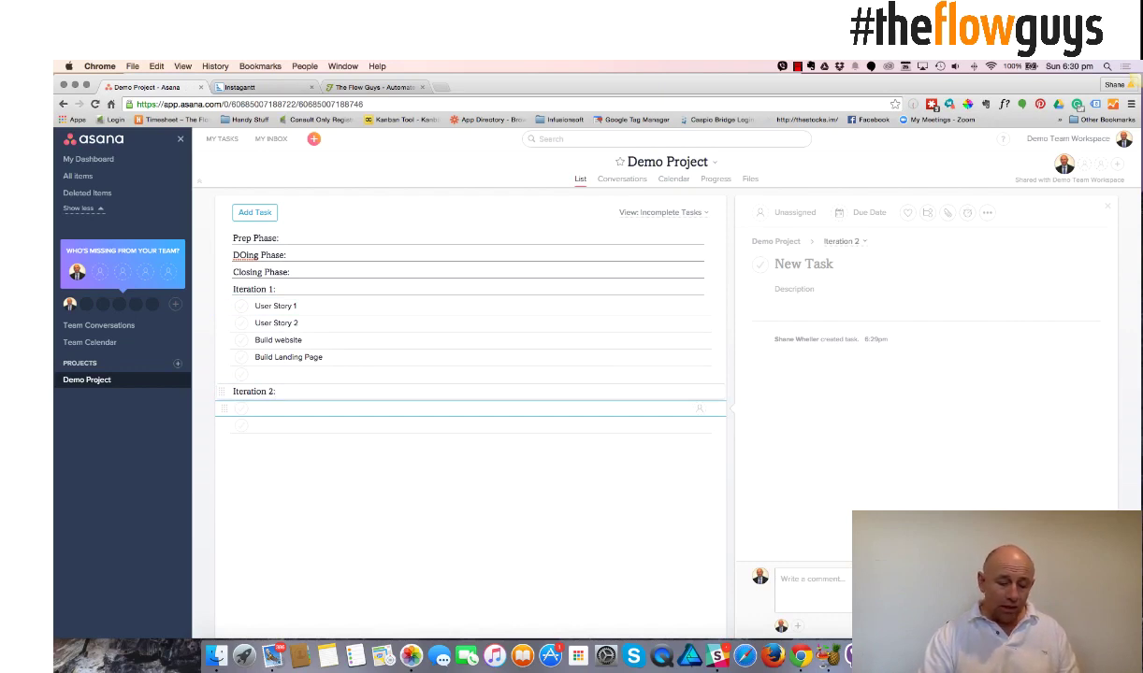
type("To Do:")
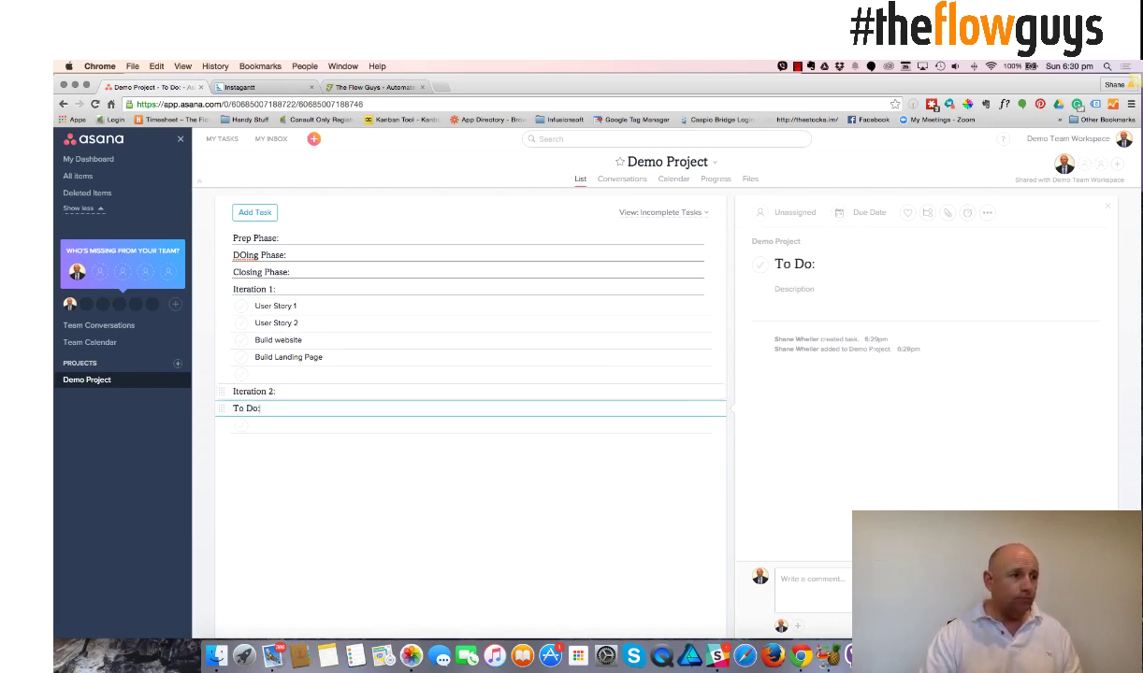
key("Return")
type("Doing:")
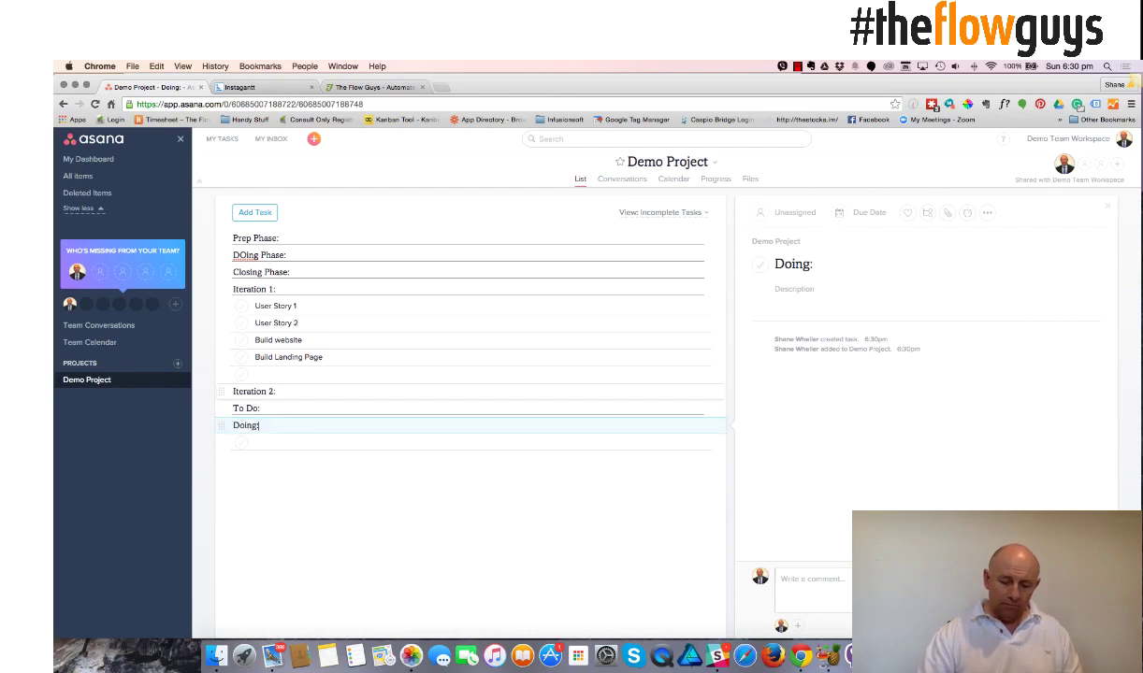
key("Return")
type("Done\"")
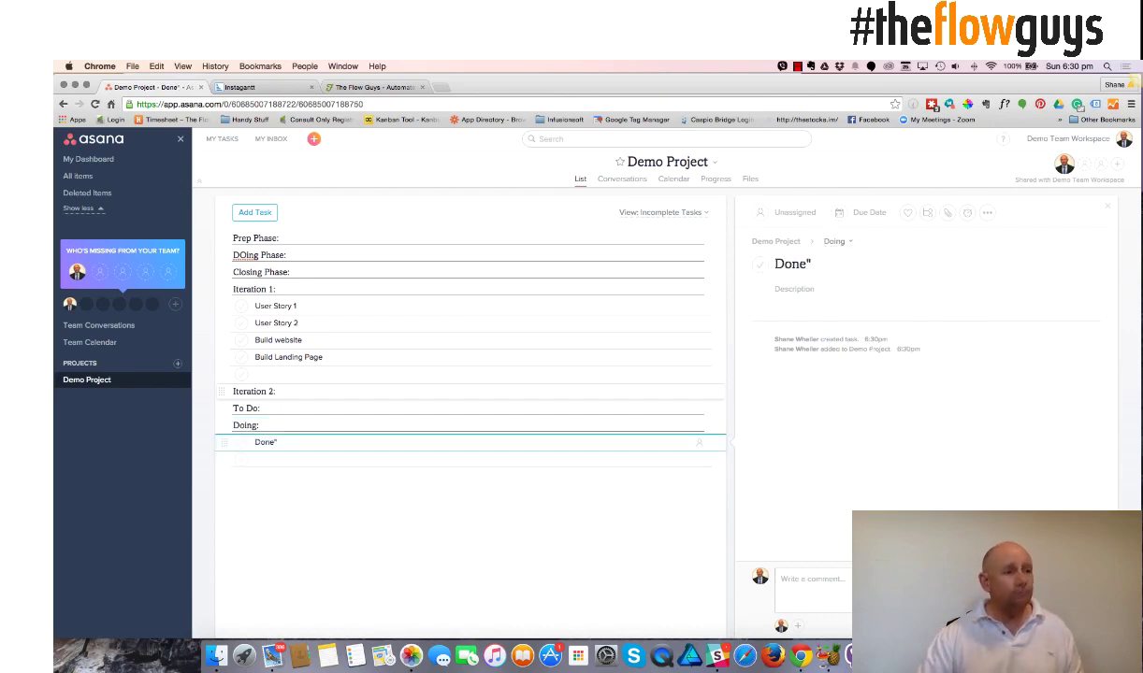
key("BackSpace")
type(":")
key("Return")
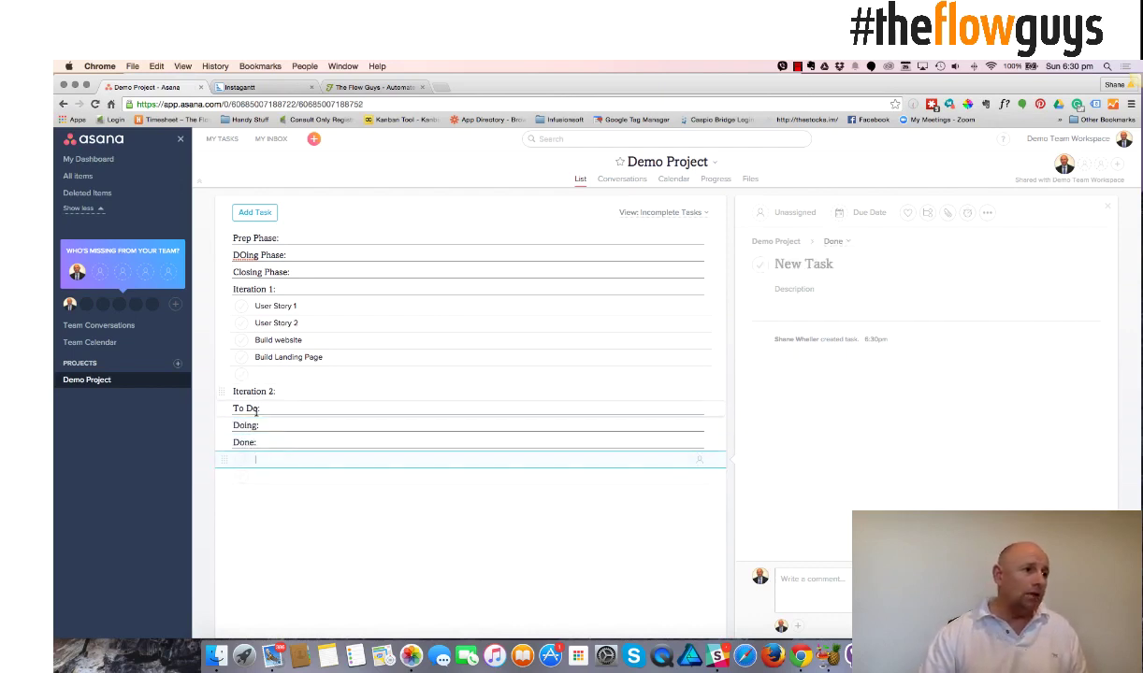
Add a Make Coffee task under To Do and drag it into Doing
left_click(291, 411)
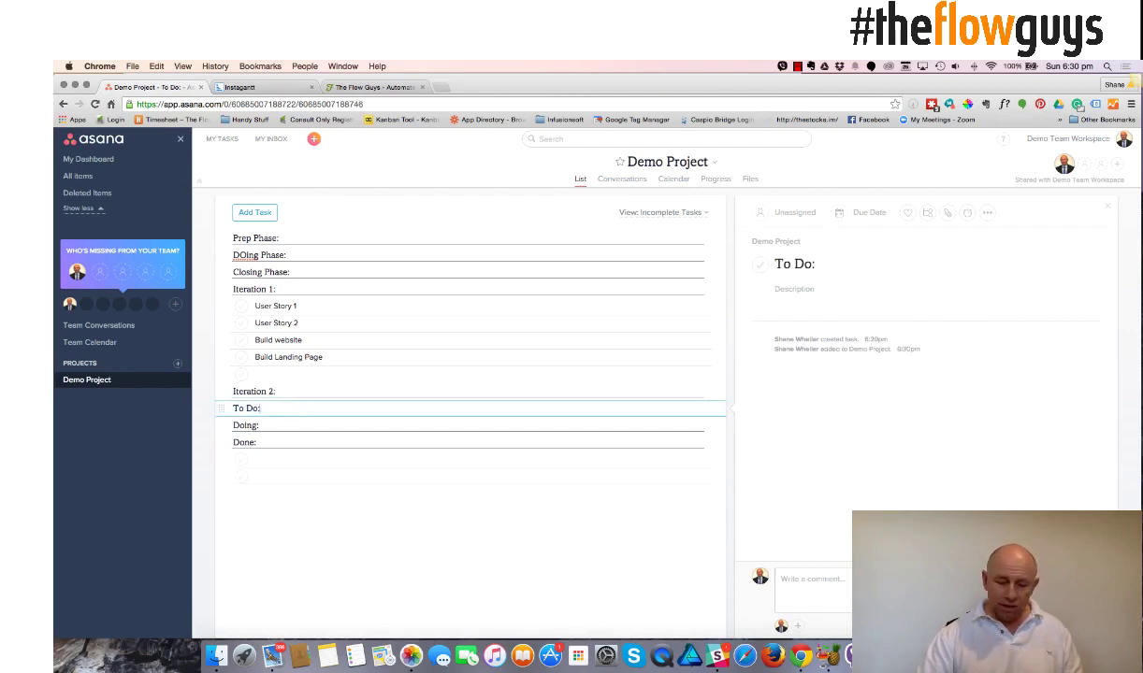
key("Return")
type("Make Coffee")
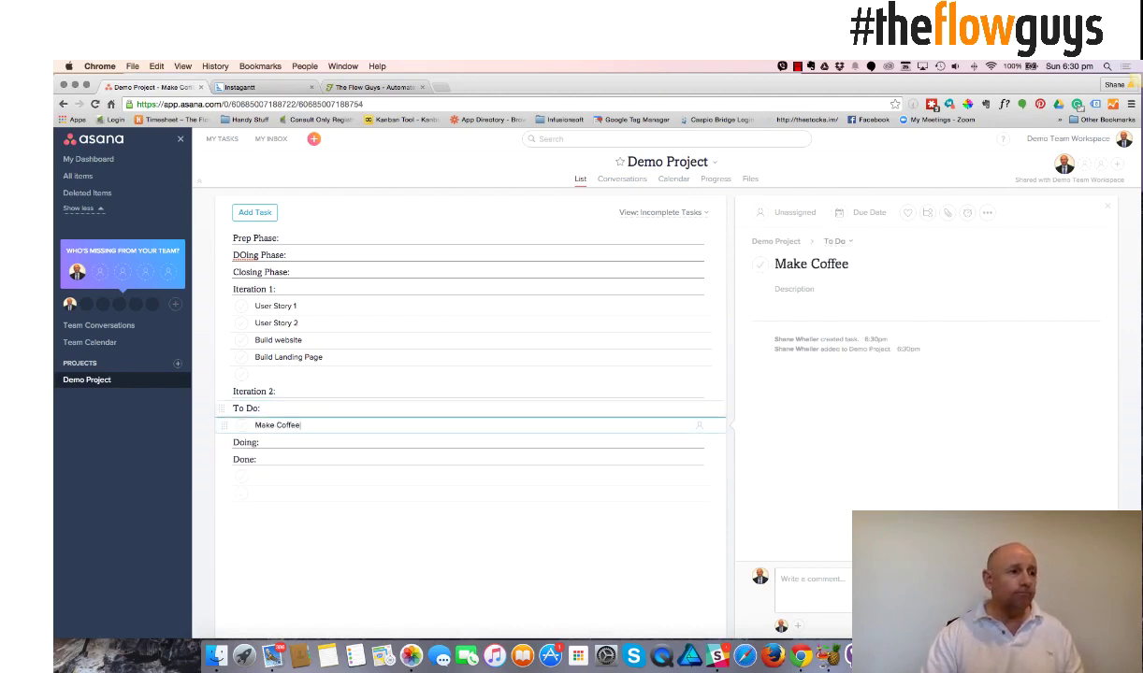
key("Return")
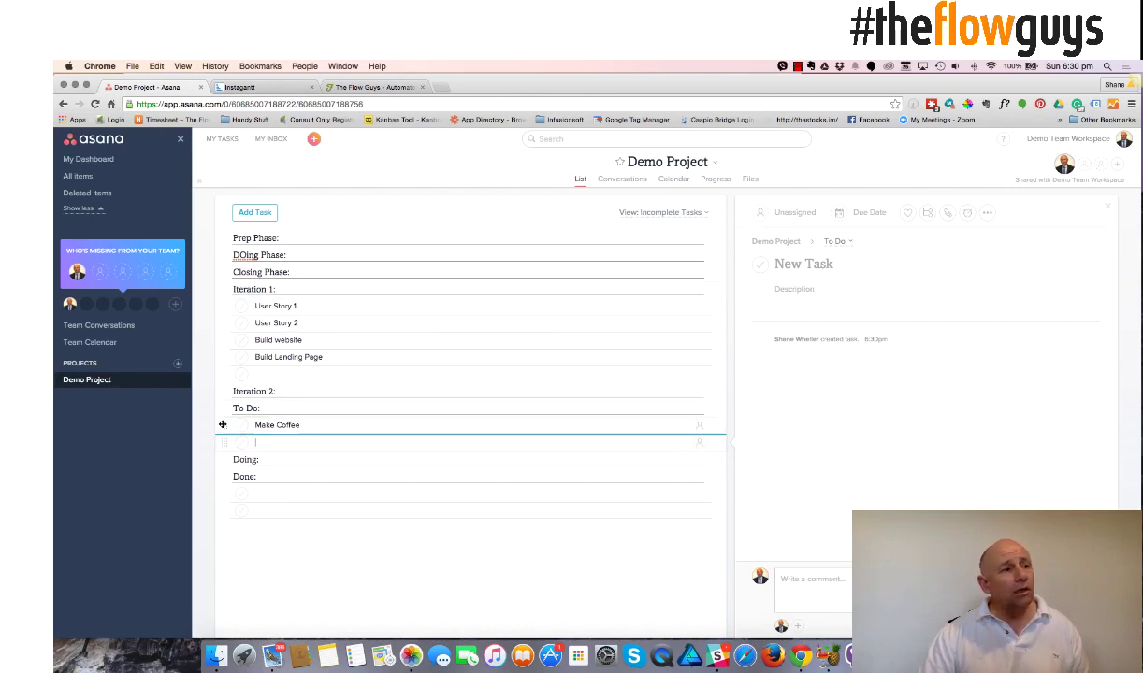
left_click_drag(222, 424, 336, 460)
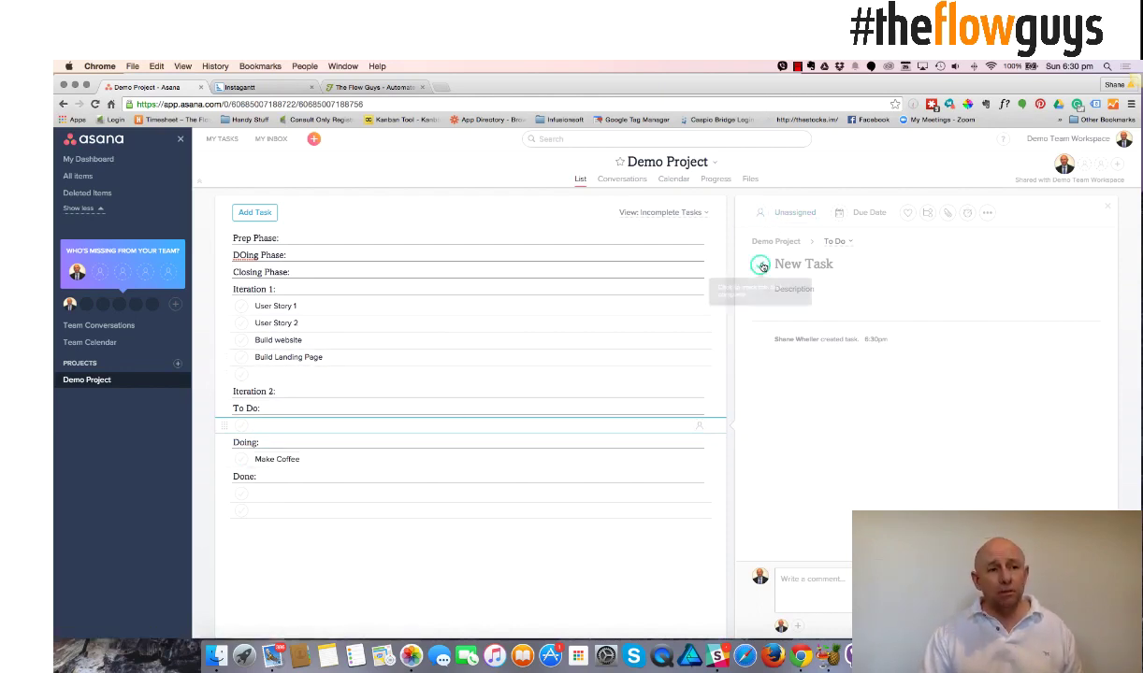
Complete Make Coffee, switch the view to All Tasks, and drag it under Done
left_click(242, 462)
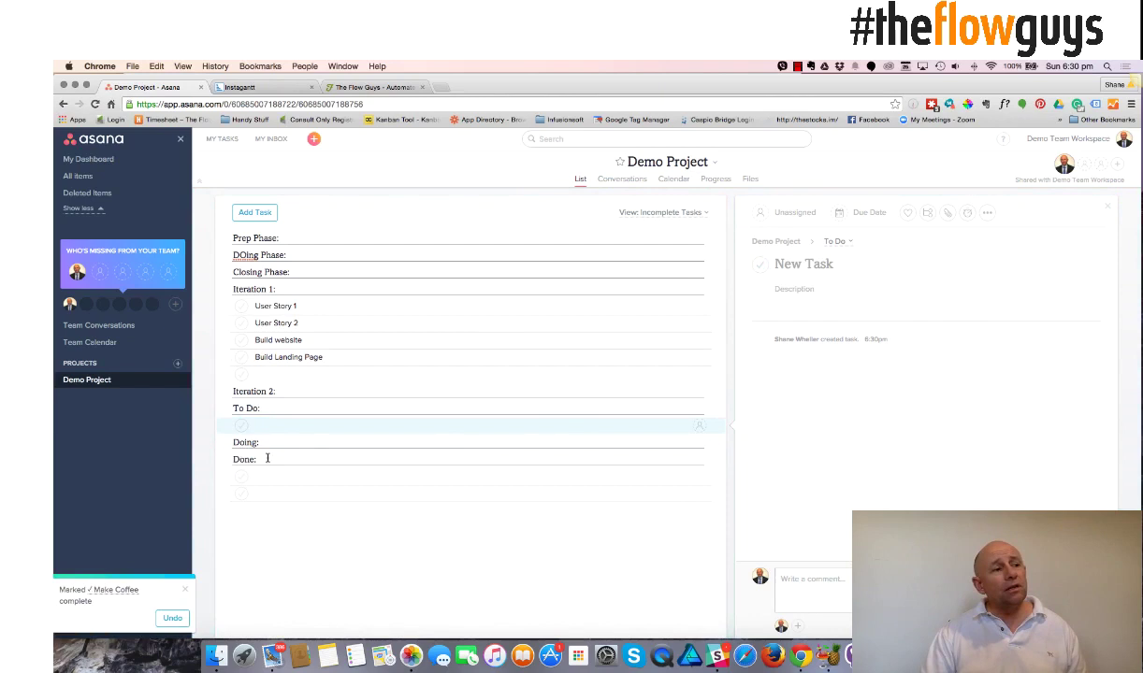
left_click(688, 214)
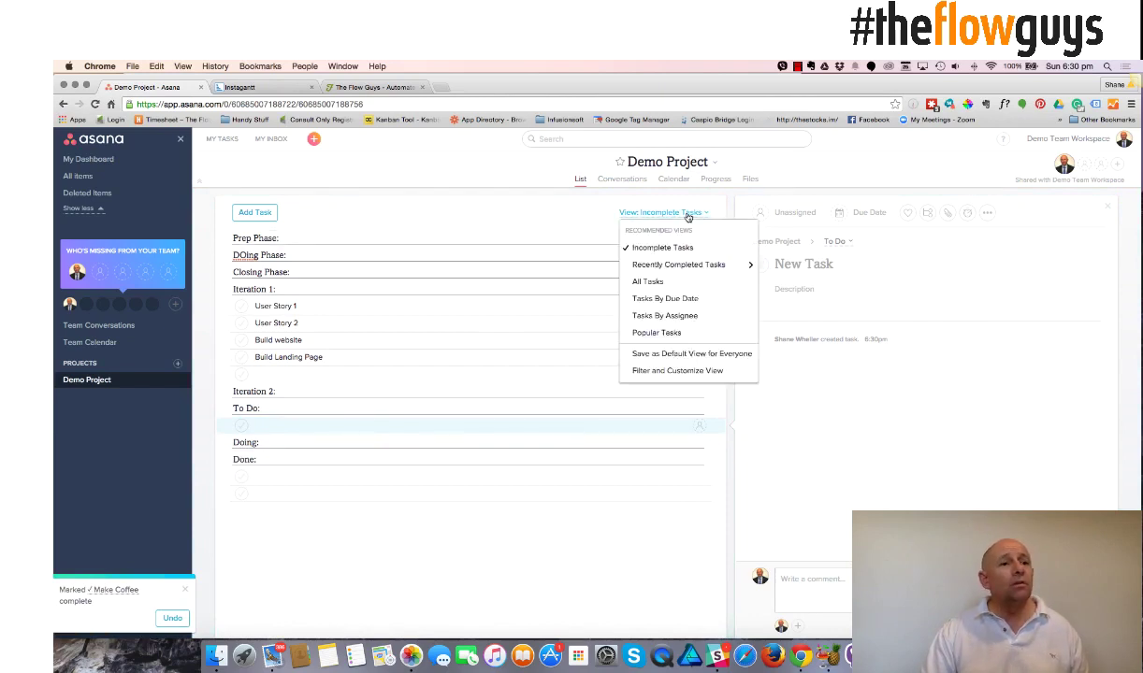
mouse_move(659, 263)
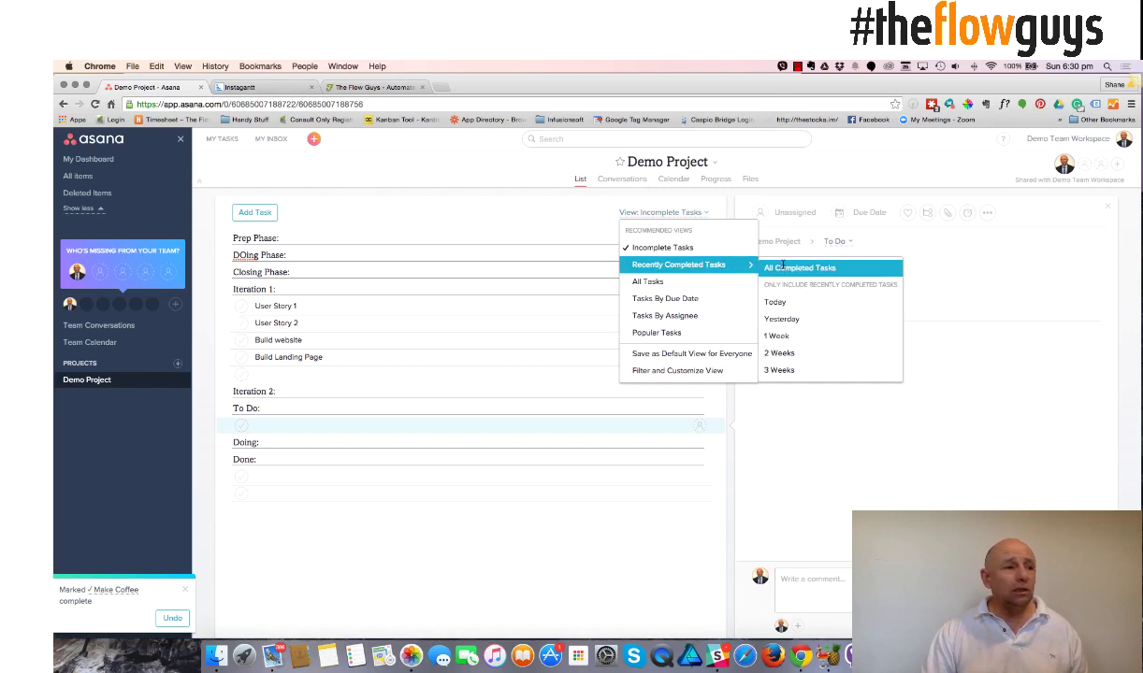
left_click(781, 266)
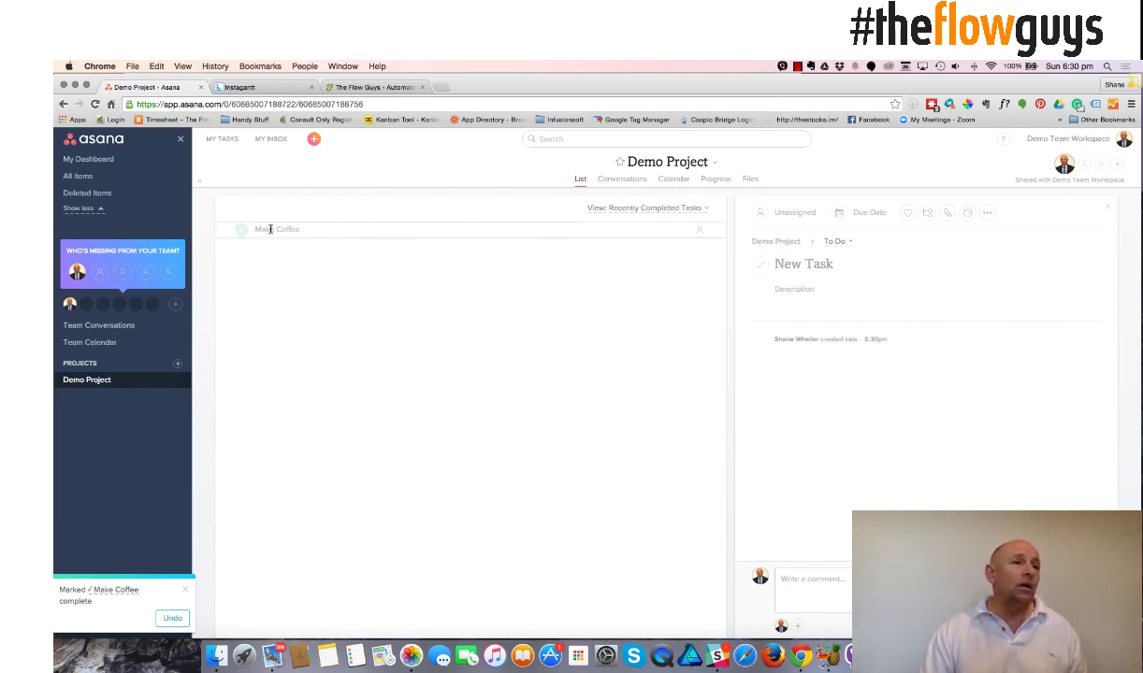
left_click(645, 208)
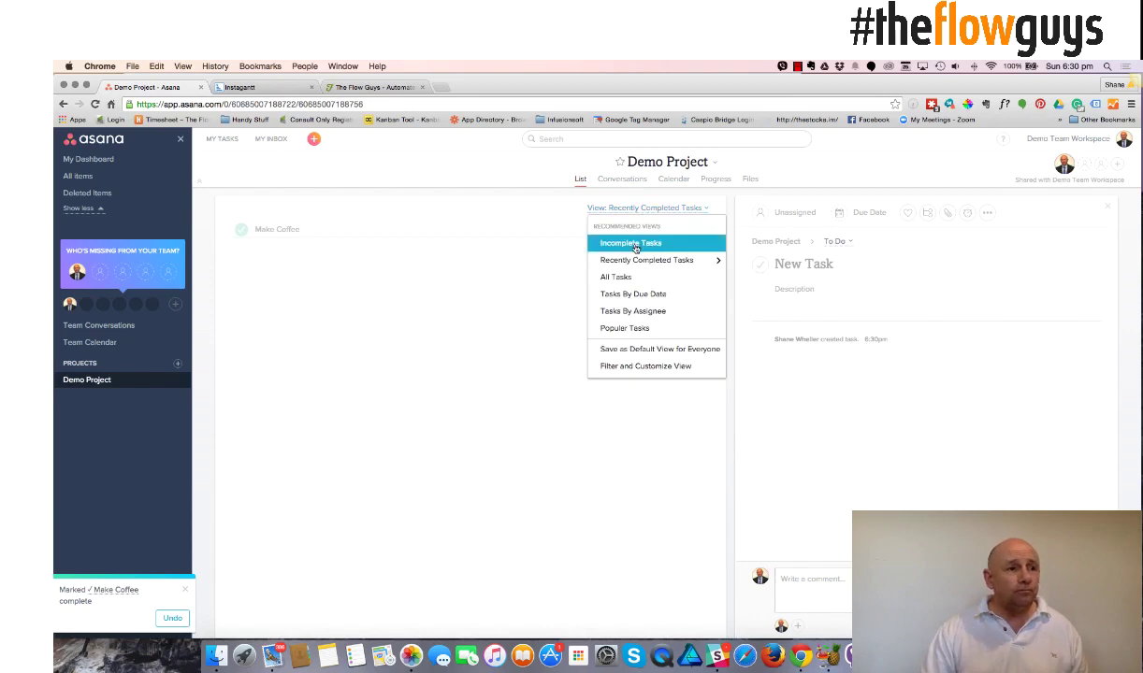
left_click(621, 278)
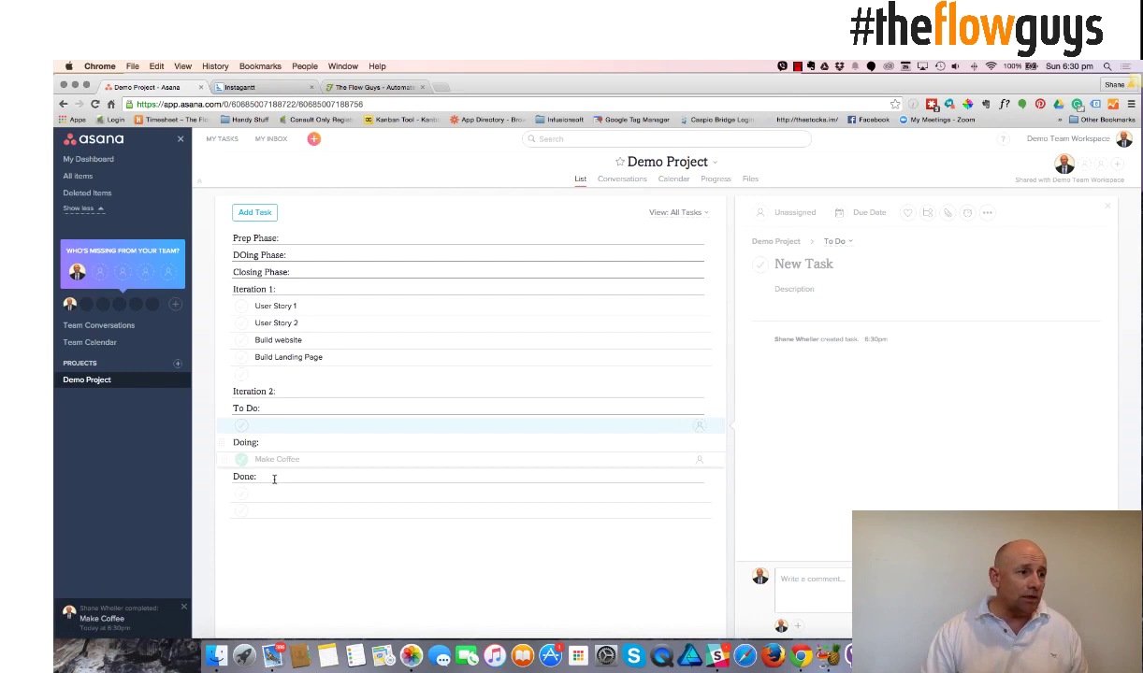
left_click_drag(220, 460, 226, 493)
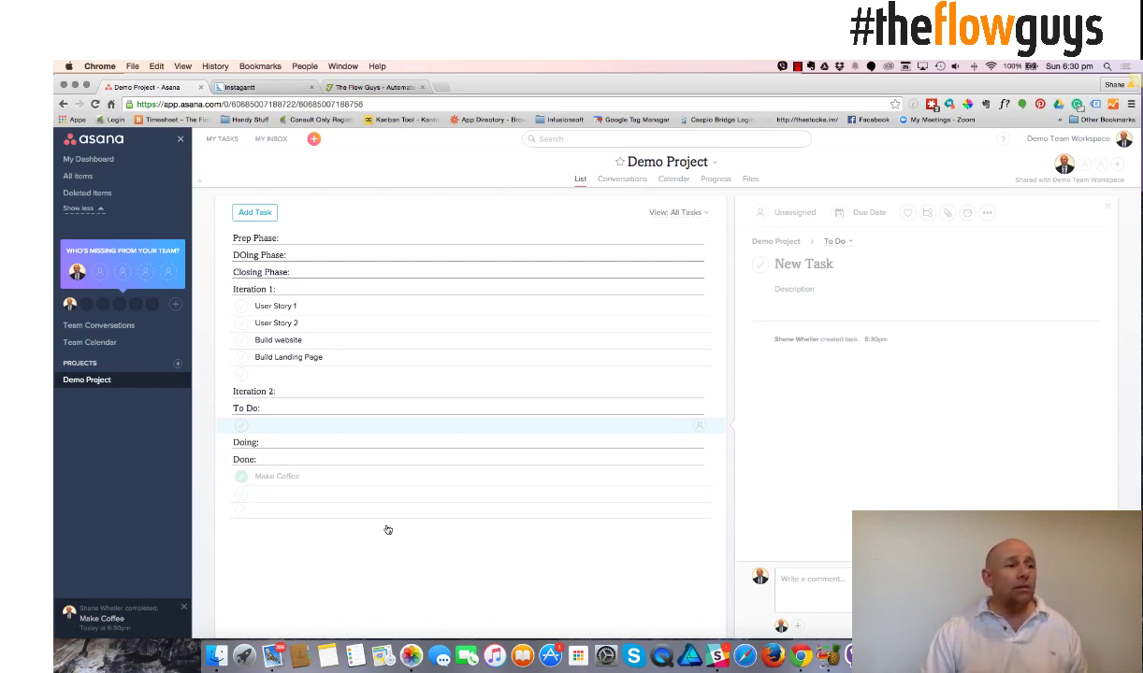
Create a 'Backlog:' section in the row below Make Coffee
left_click(289, 495)
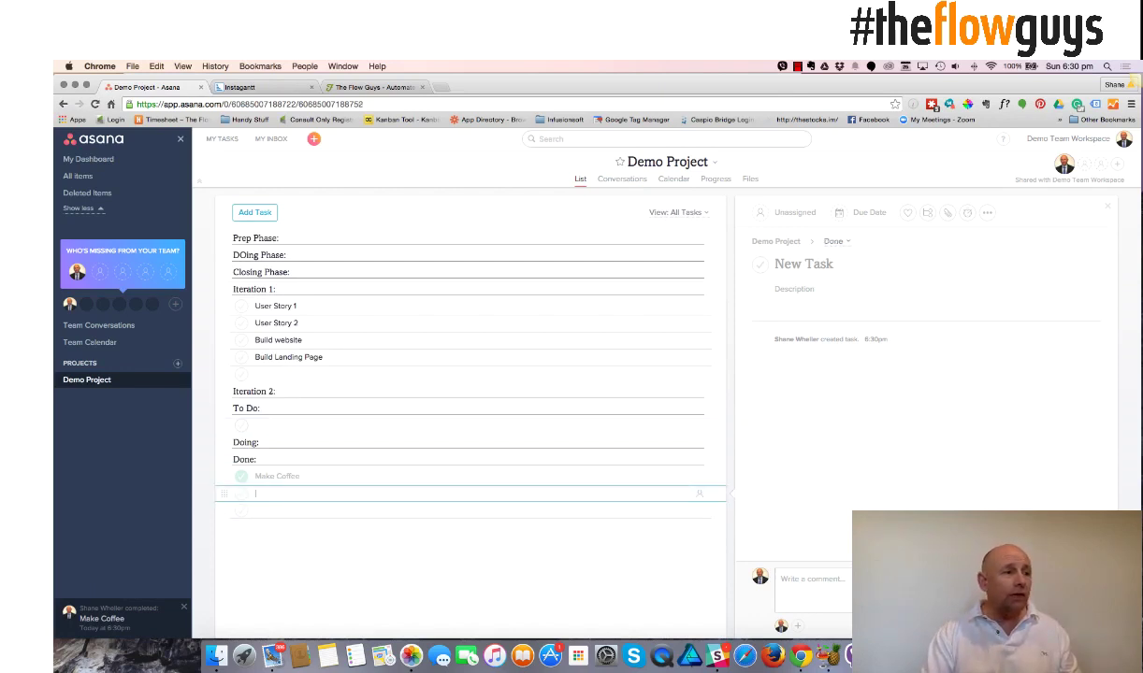
type("Backlog:")
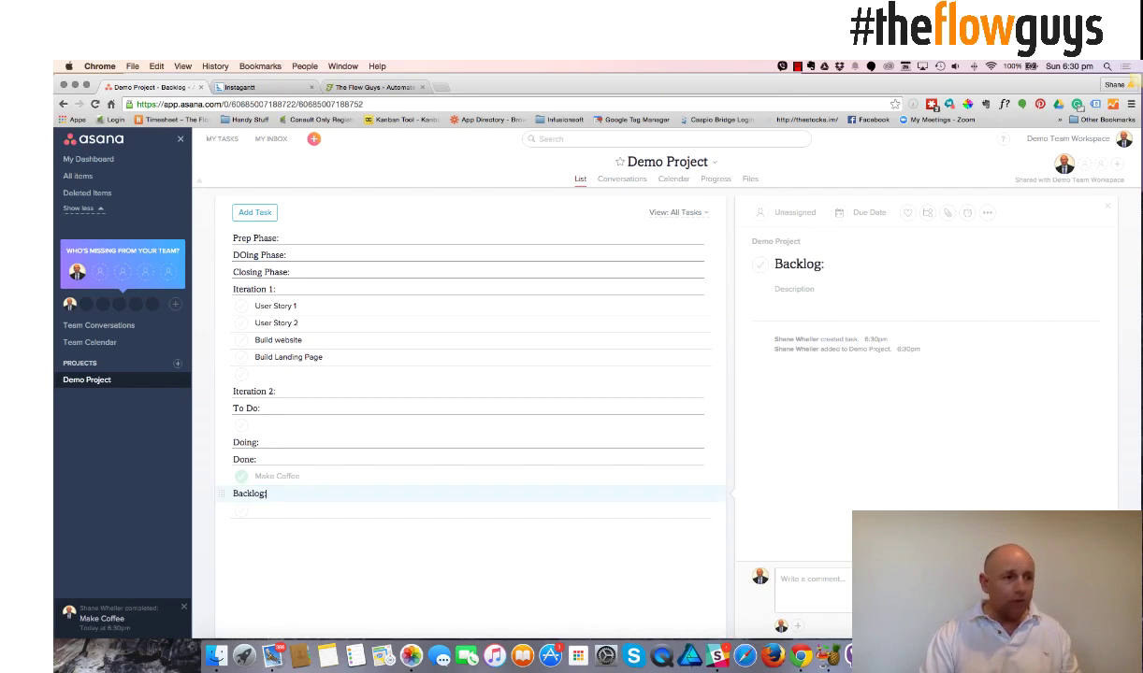
key("Return")
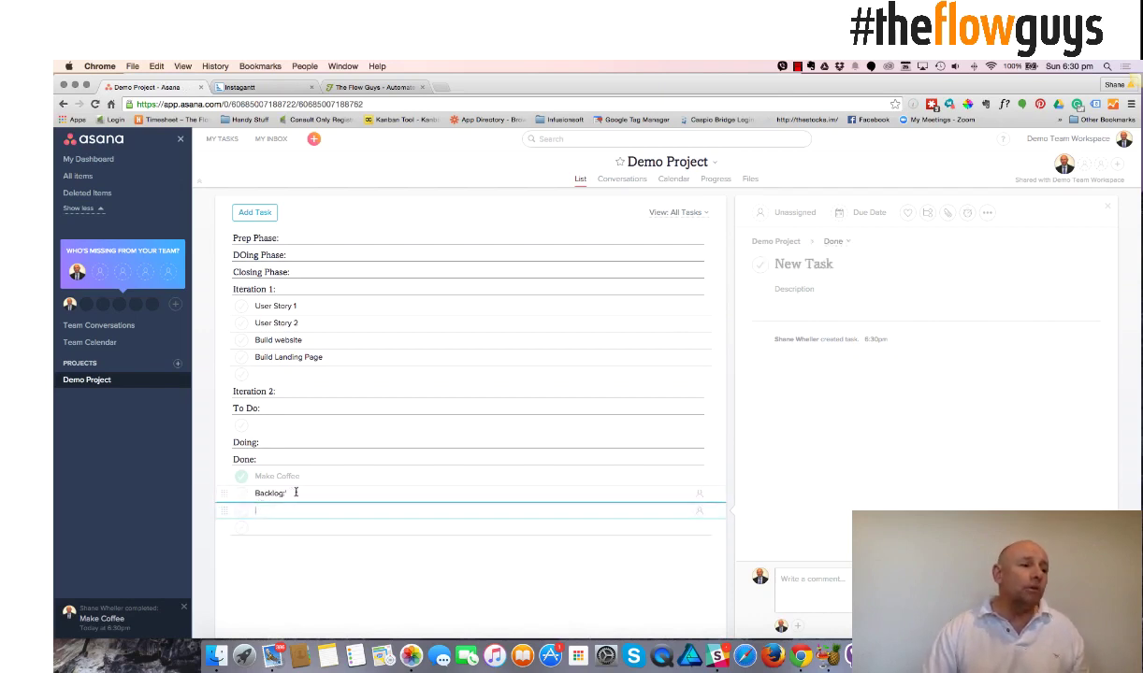
left_click(305, 492)
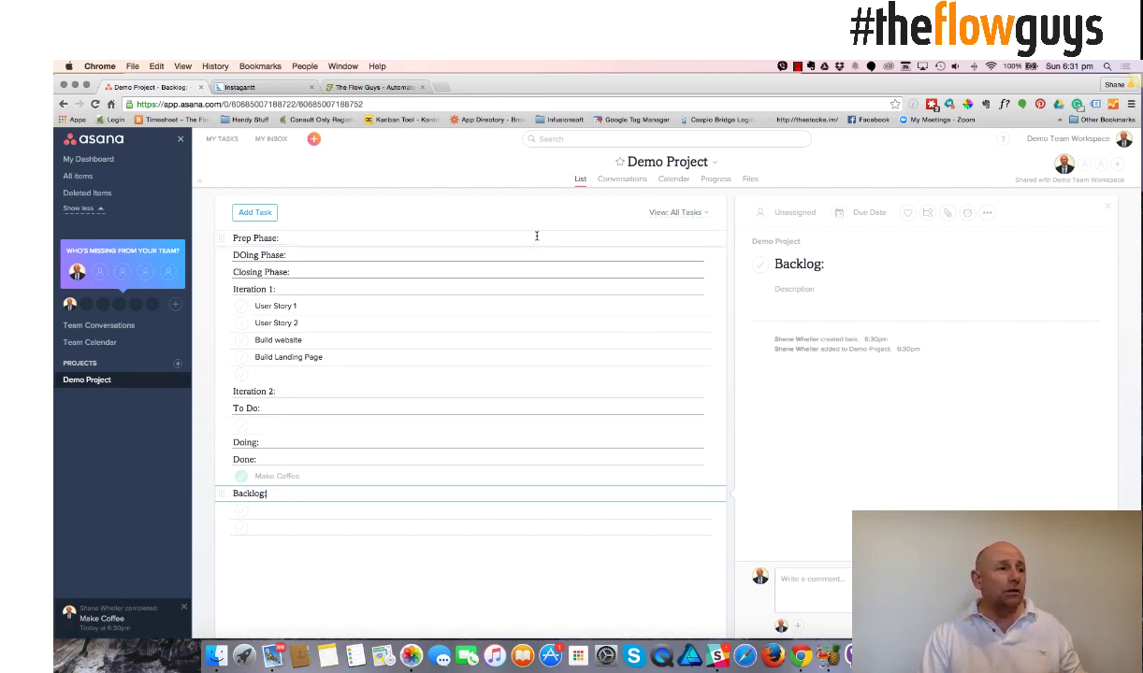
Delete the Prep, Doing and Closing Phase sections, Iteration 1 and the User Story rows
left_click(310, 238)
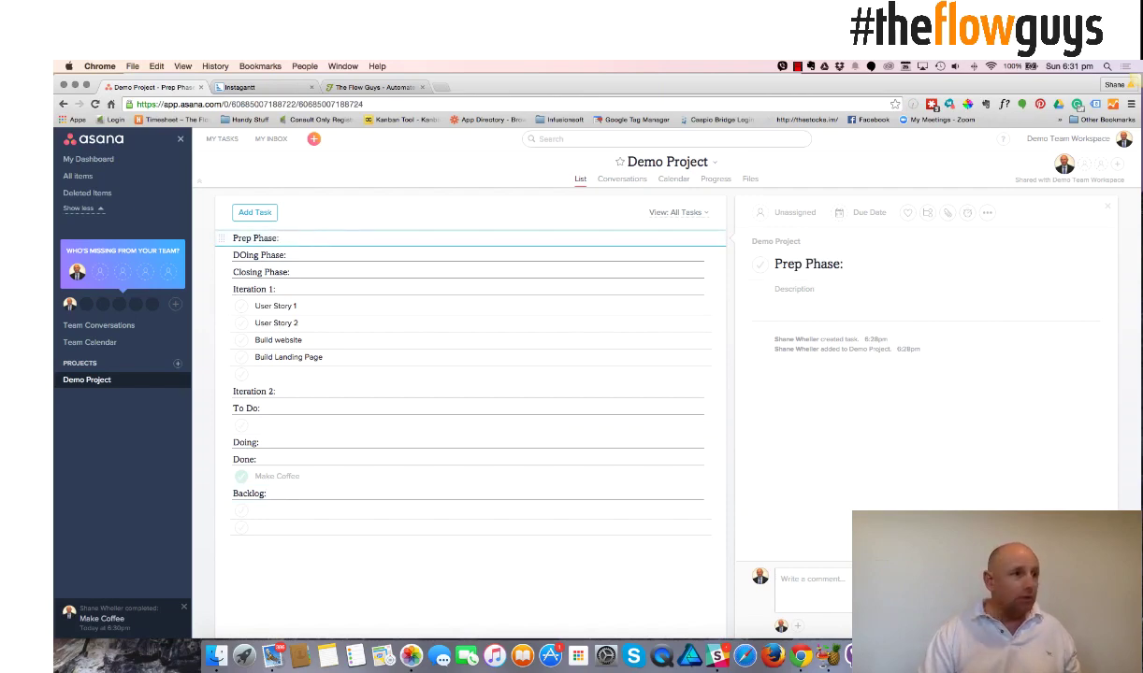
key("BackSpace")
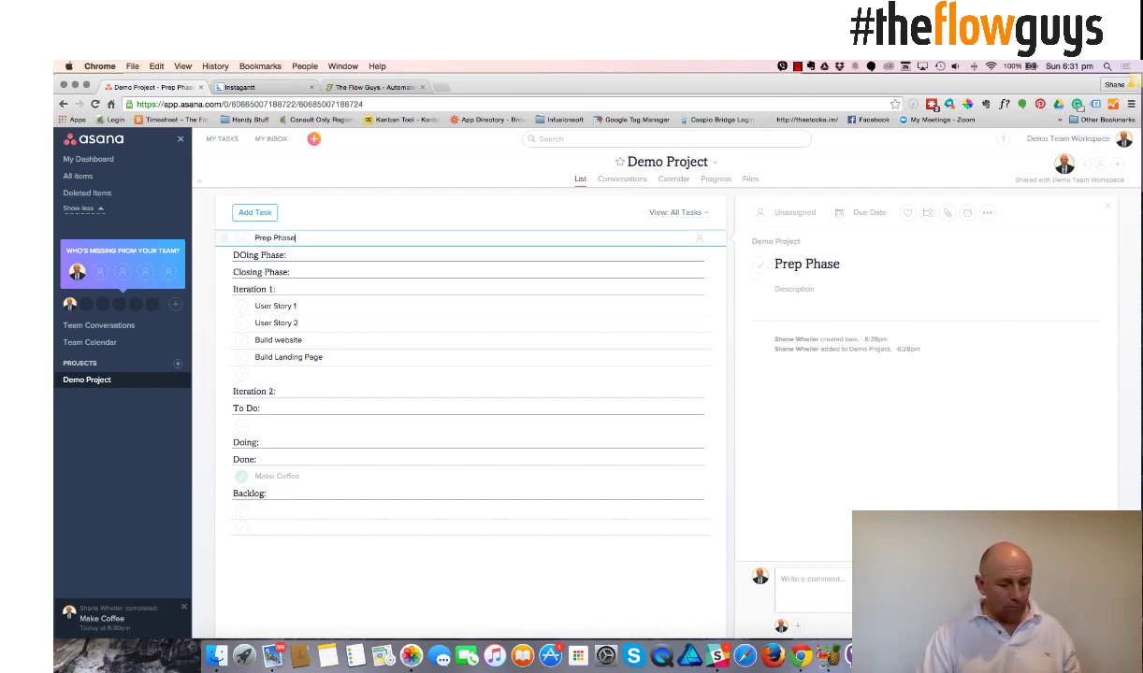
key("Tab+BackSpace")
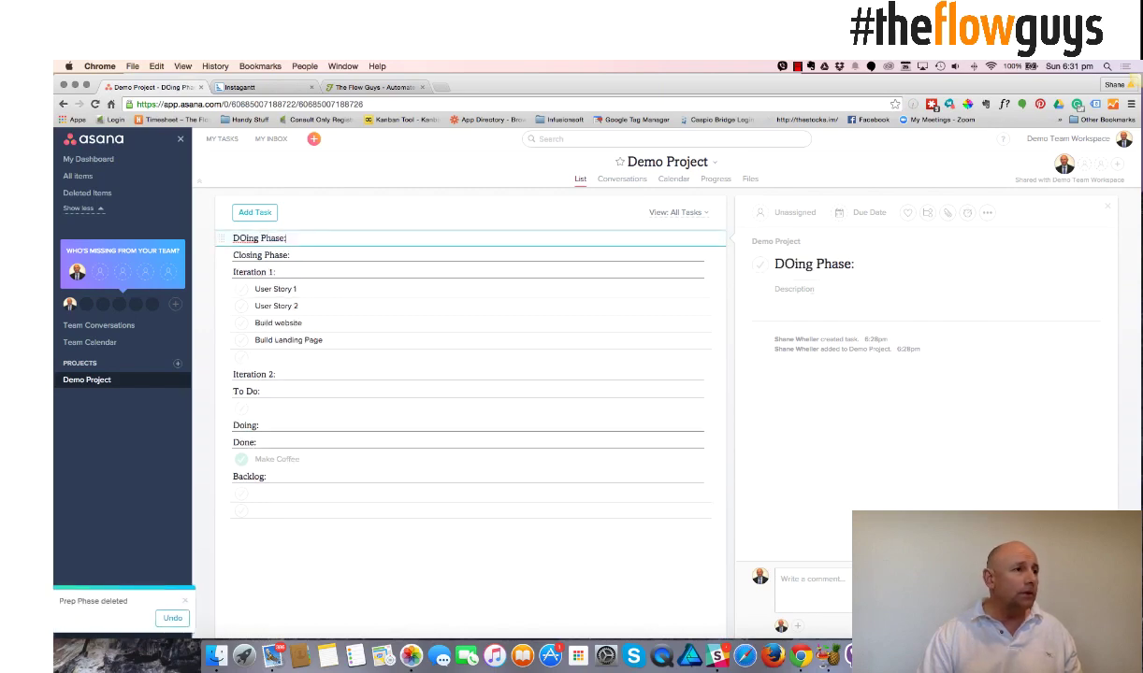
key("Tab+BackSpace")
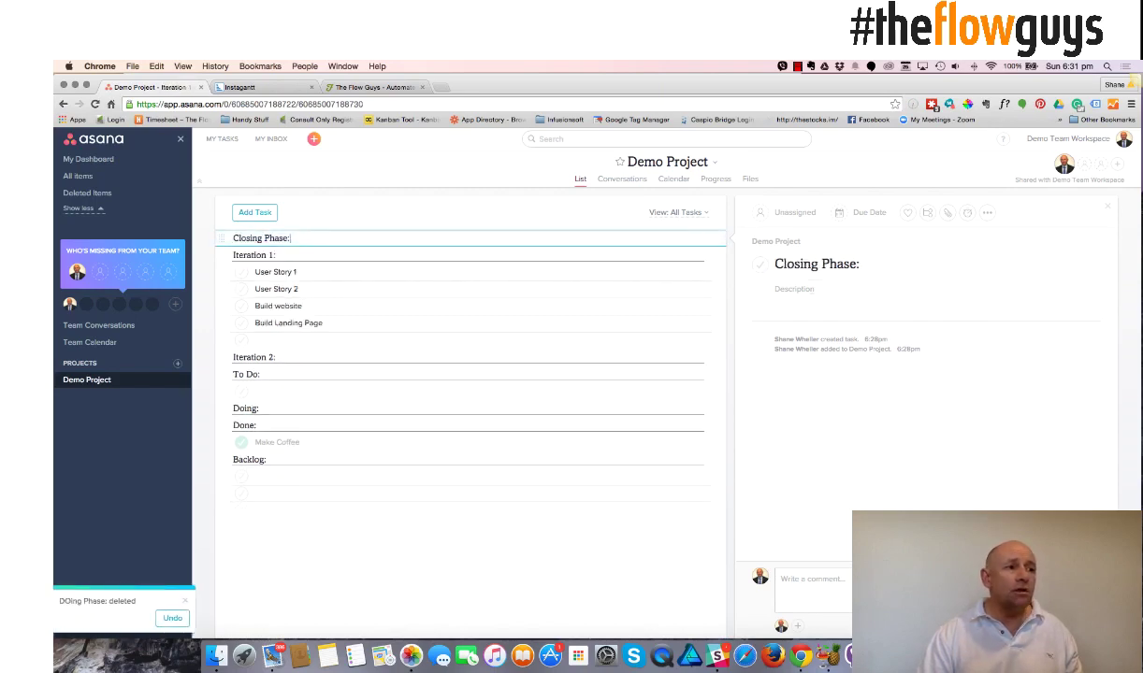
key("Tab+BackSpace")
key("Tab+BackSpace")
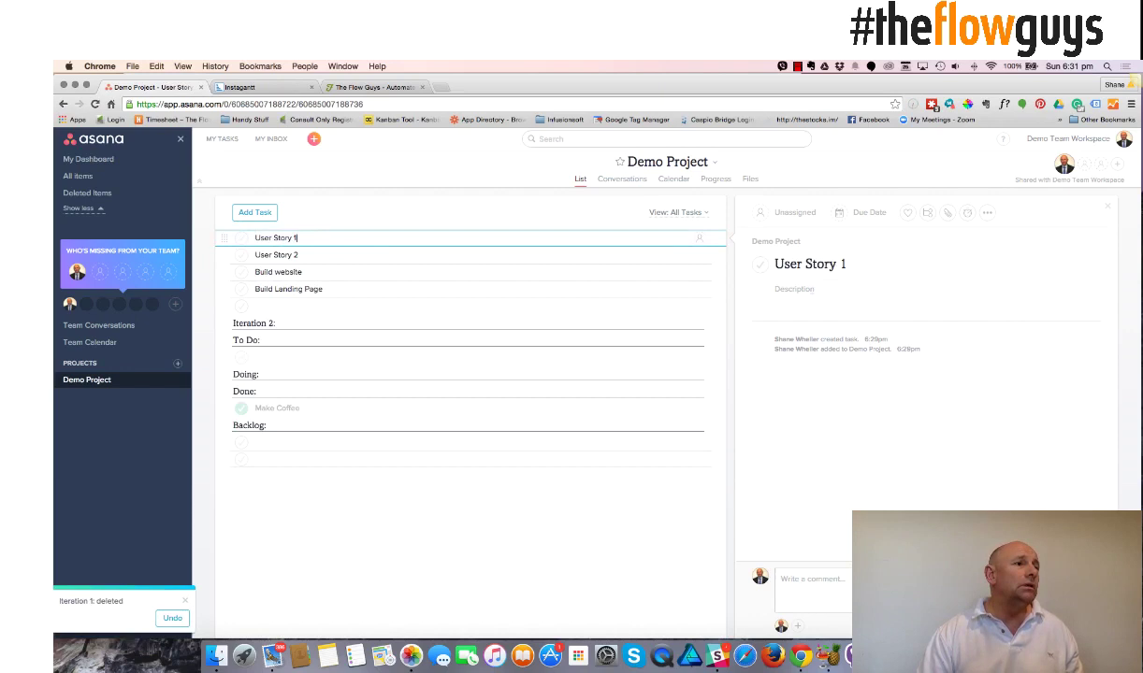
key("Tab+BackSpace")
key("BackSpace")
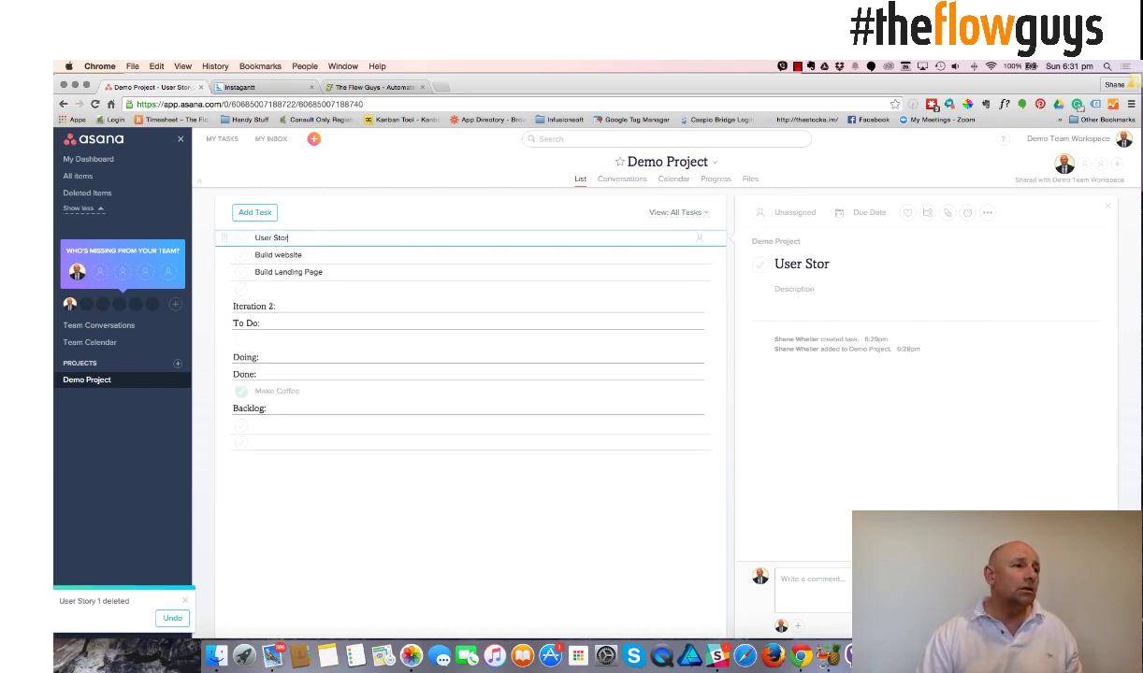
key("Tab+BackSpace")
Delete the Build website, Build Landing Page and Iteration 2 rows so the list starts at To Do
key("BackSpace")
key("BackSpace")
key("BackSpace")
key("BackSpace")
key("BackSpace")
key("BackSpace")
key("BackSpace")
key("BackSpace")
key("BackSpace")
key("BackSpace")
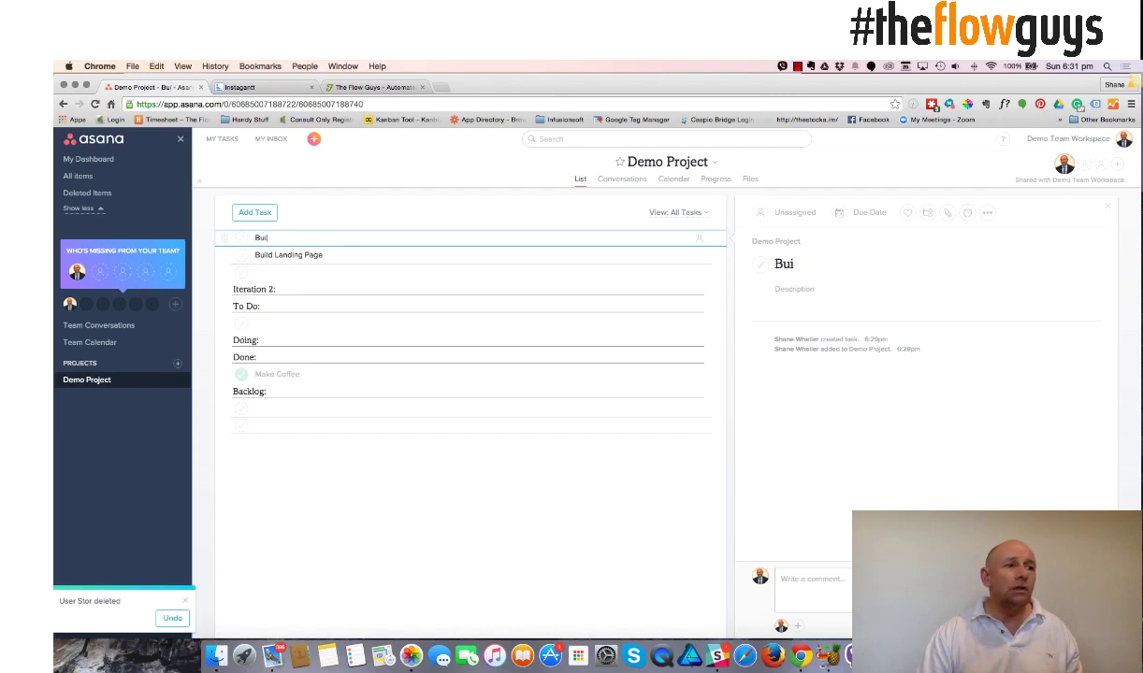
key("BackSpace")
key("BackSpace")
key("BackSpace")
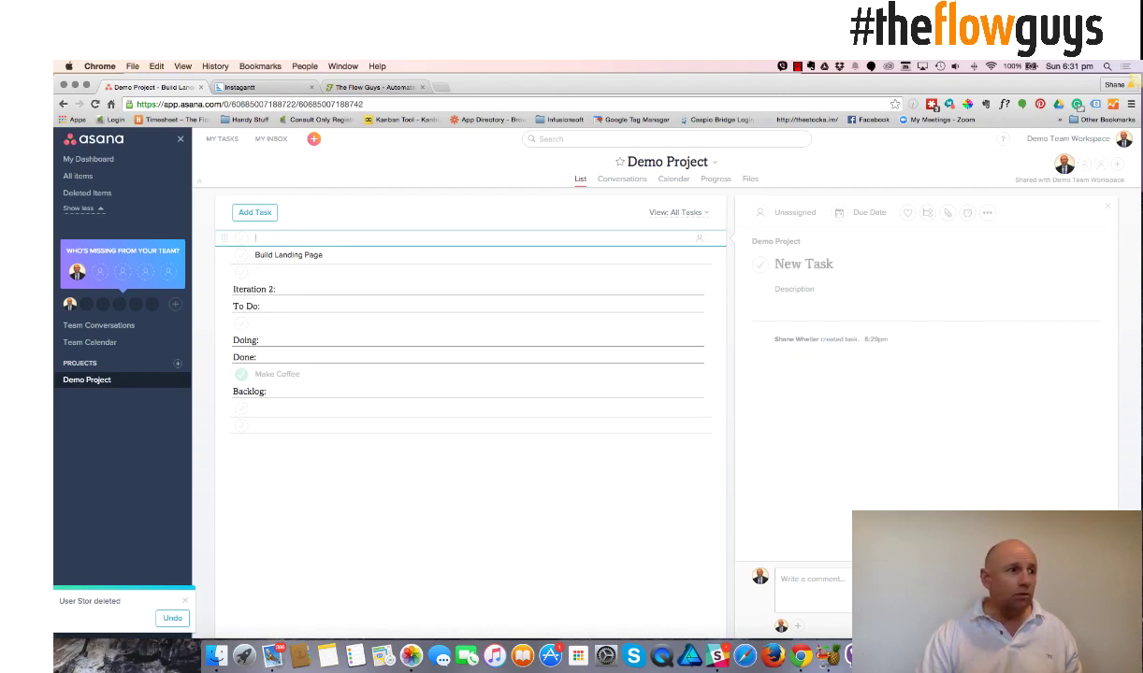
key("BackSpace")
key("BackSpace")
key("BackSpace")
key("BackSpace")
key("BackSpace")
key("BackSpace")
key("BackSpace")
key("BackSpace")
key("BackSpace")
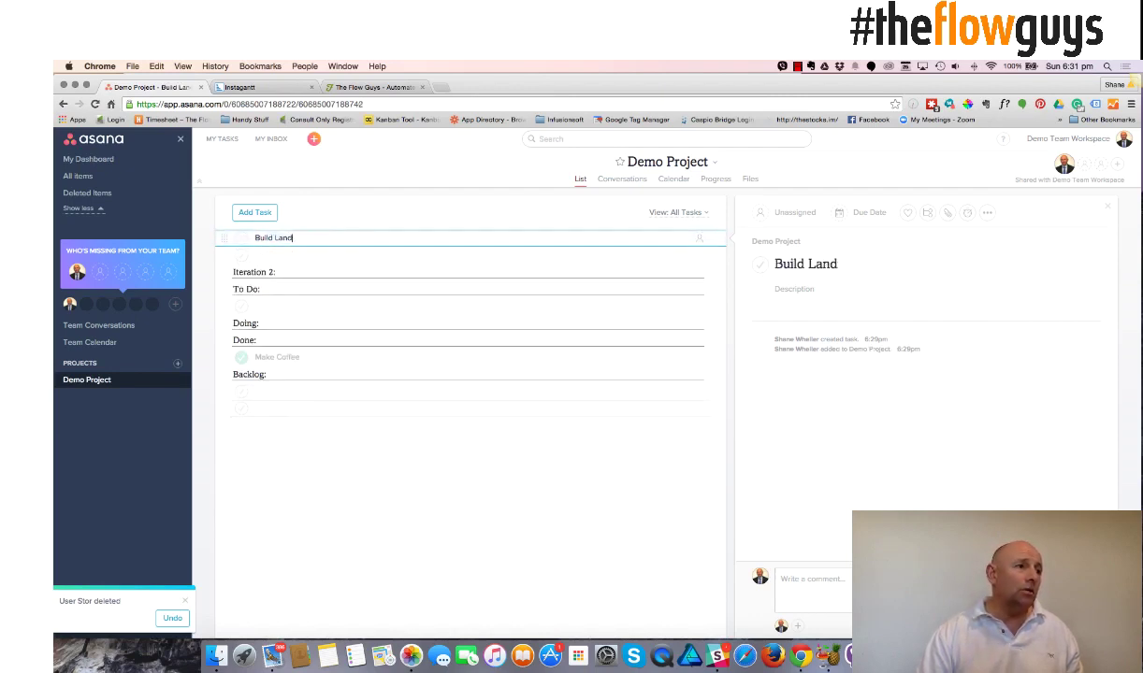
key("BackSpace")
key("BackSpace")
key("BackSpace")
key("BackSpace")
key("BackSpace")
key("BackSpace")
key("BackSpace")
key("BackSpace")
key("BackSpace")
key("BackSpace")
key("BackSpace")
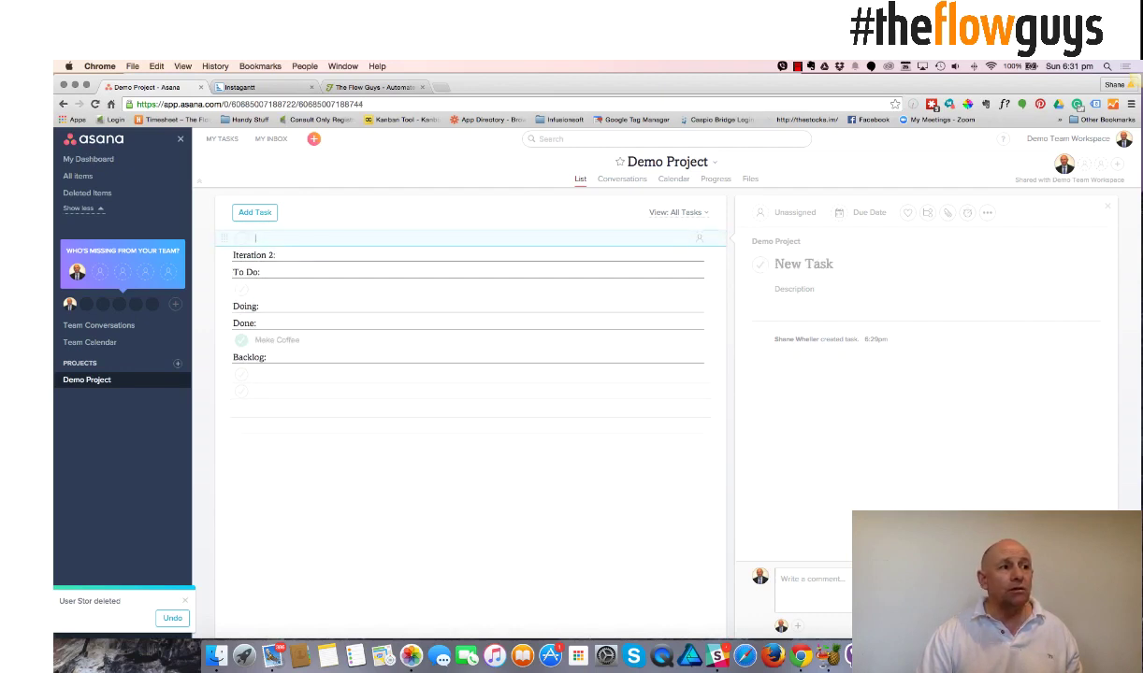
key("BackSpace")
key("BackSpace")
key("BackSpace")
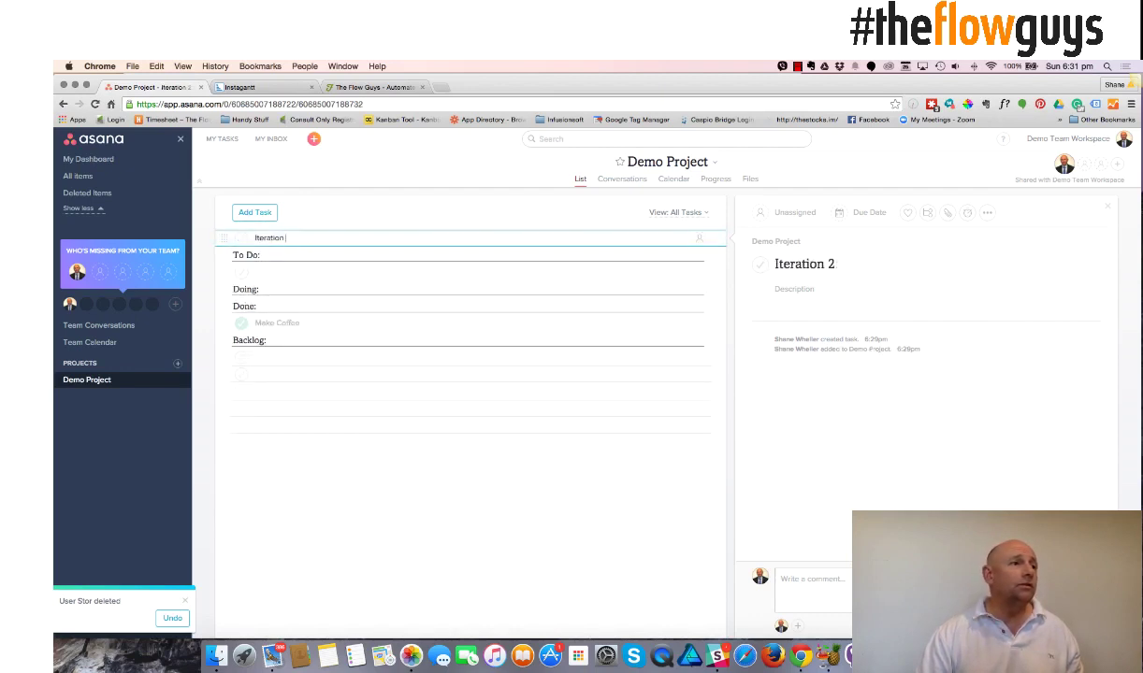
key("BackSpace")
key("BackSpace")
key("BackSpace")
key("BackSpace")
key("BackSpace")
key("BackSpace")
key("BackSpace")
key("BackSpace")
key("BackSpace")
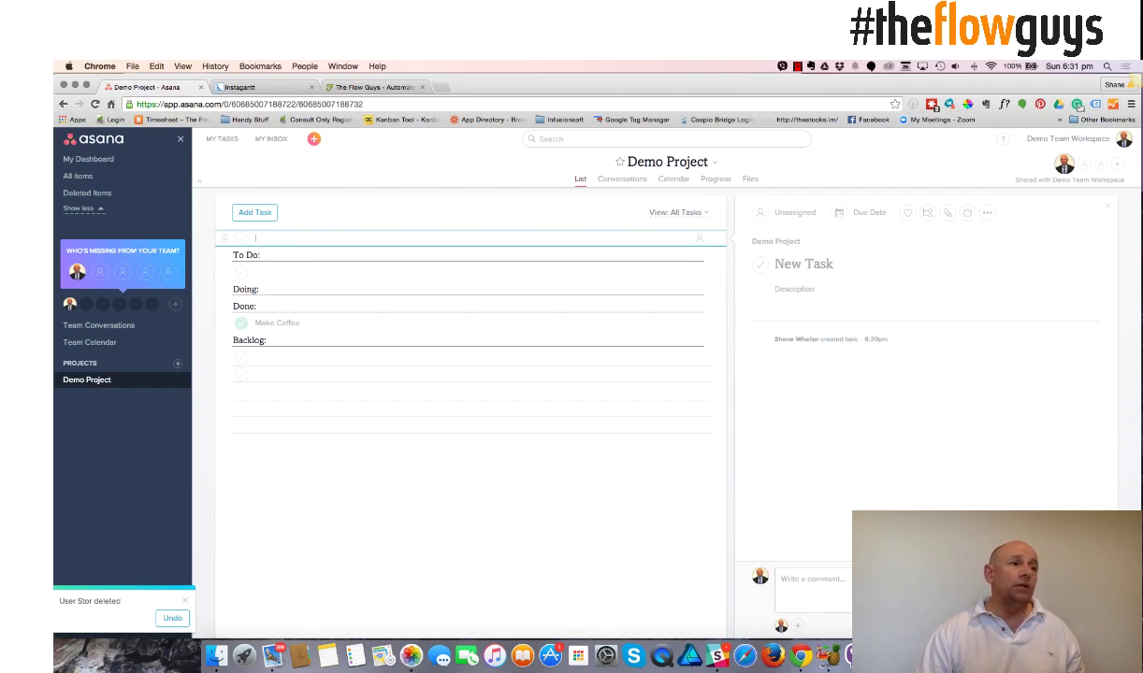
key("BackSpace")
key("BackSpace")
key("BackSpace")
key("BackSpace")
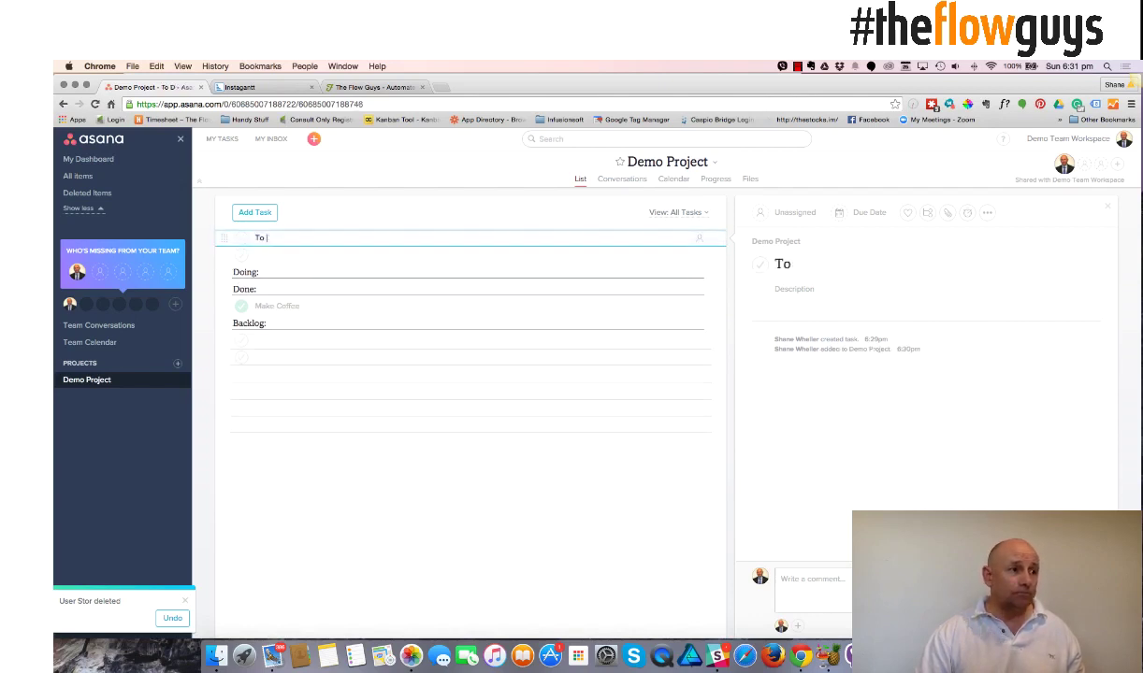
type("Do")
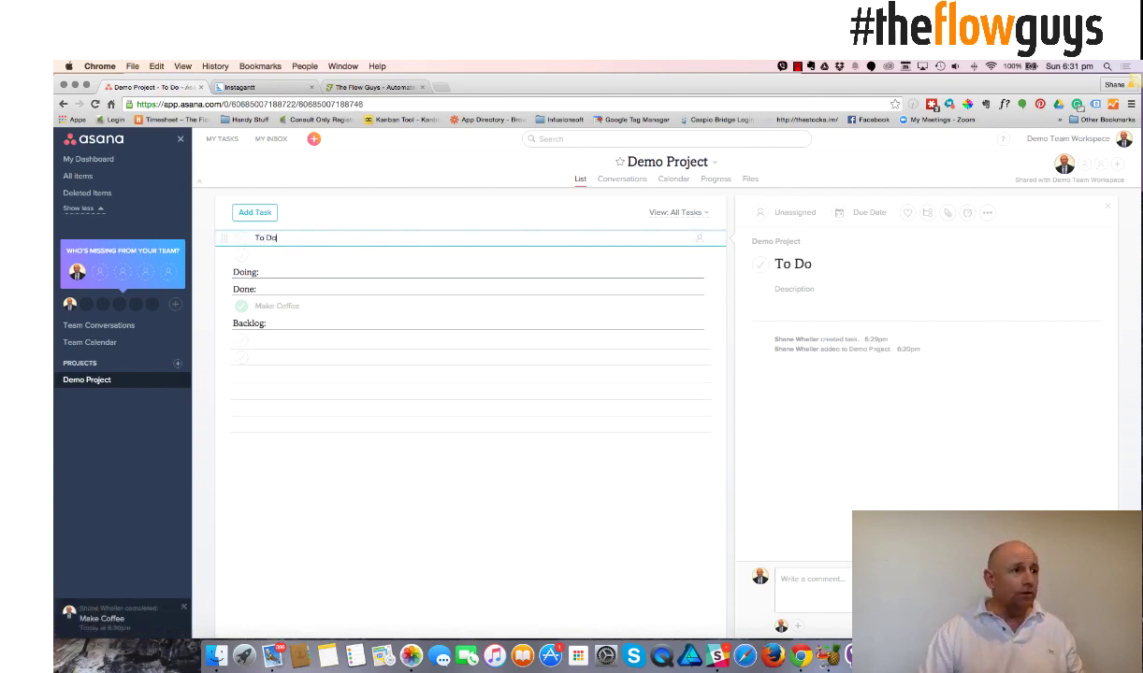
Add a colon to the To Do row to turn it back into a section heading
left_click(308, 451)
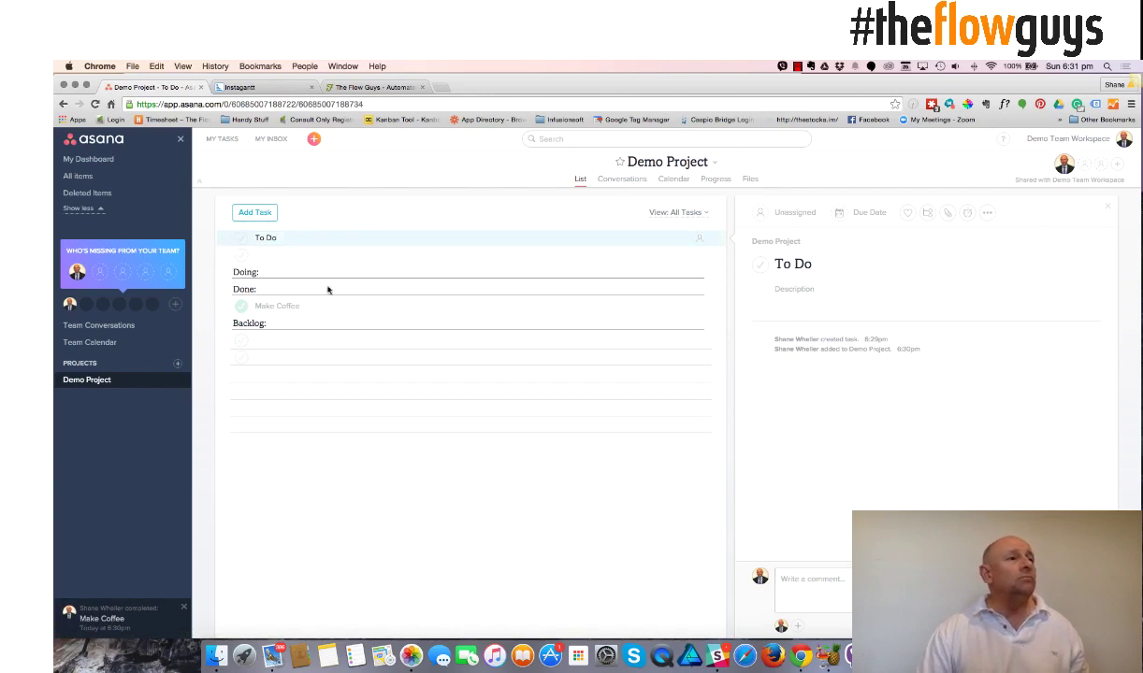
left_click(328, 238)
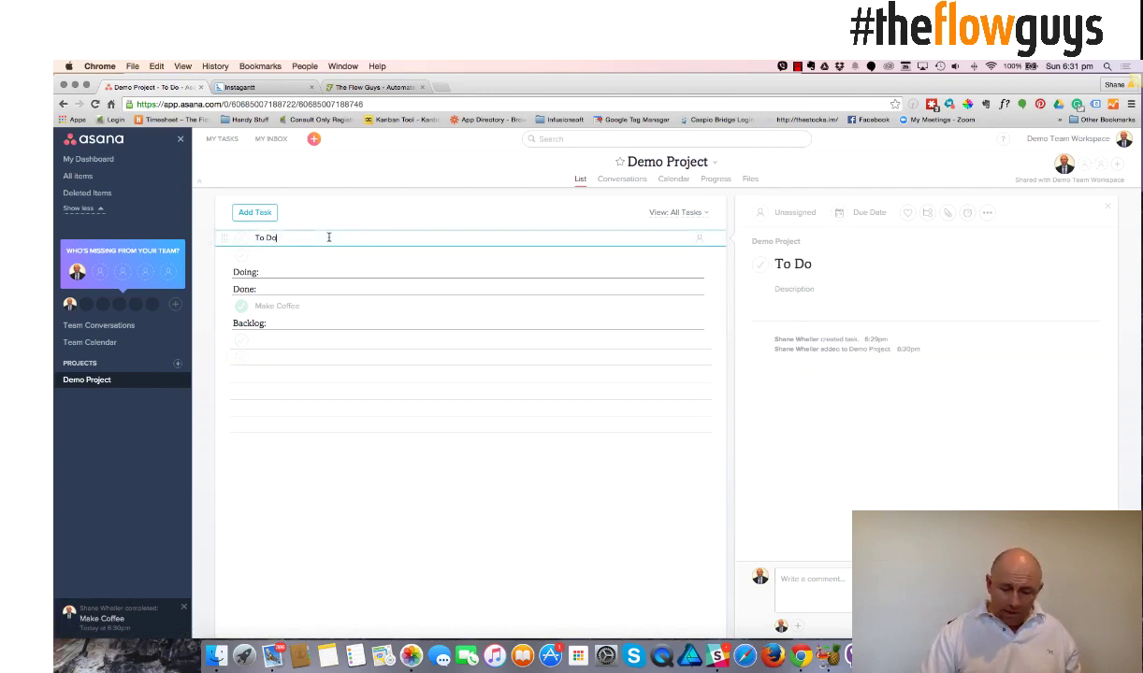
type(":")
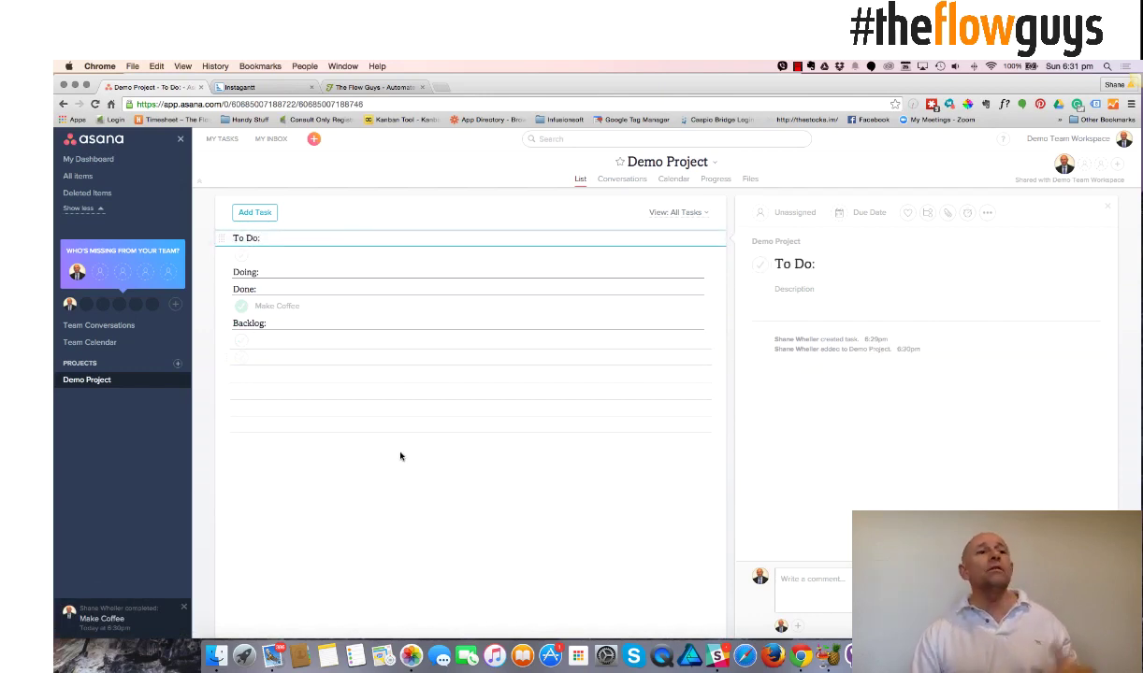
Add Task 1, Task 2 and Task 3 under the To Do section
left_click(364, 255)
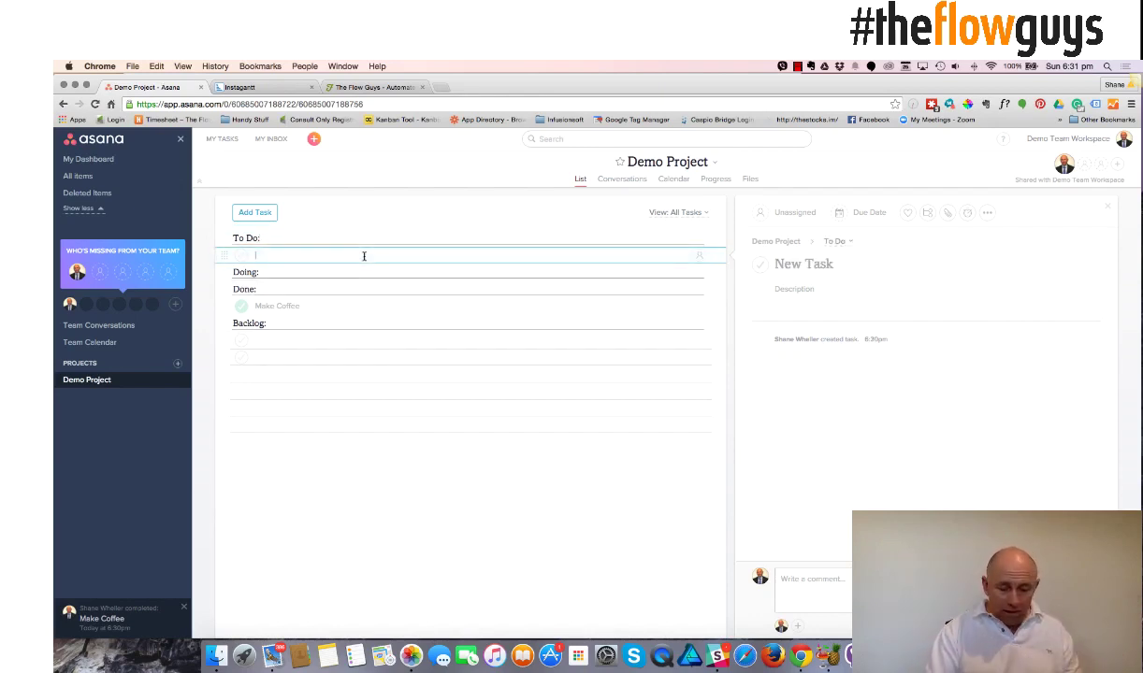
type("Task 1")
key("Return")
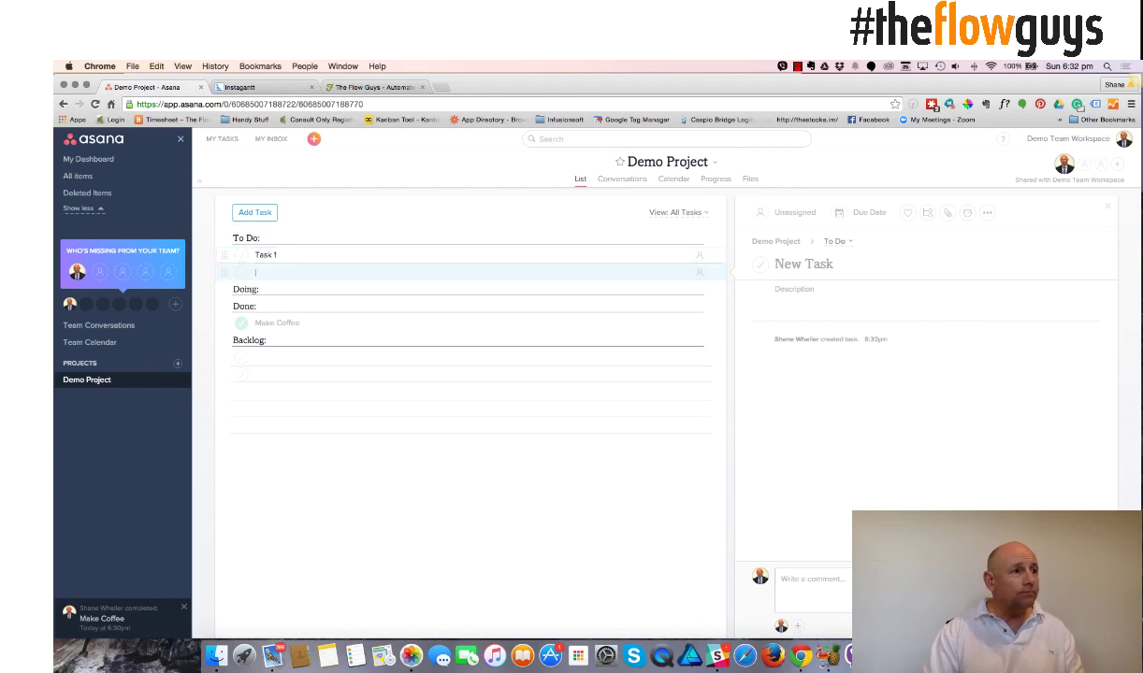
type("Task 2")
key("Return")
type("Task 3")
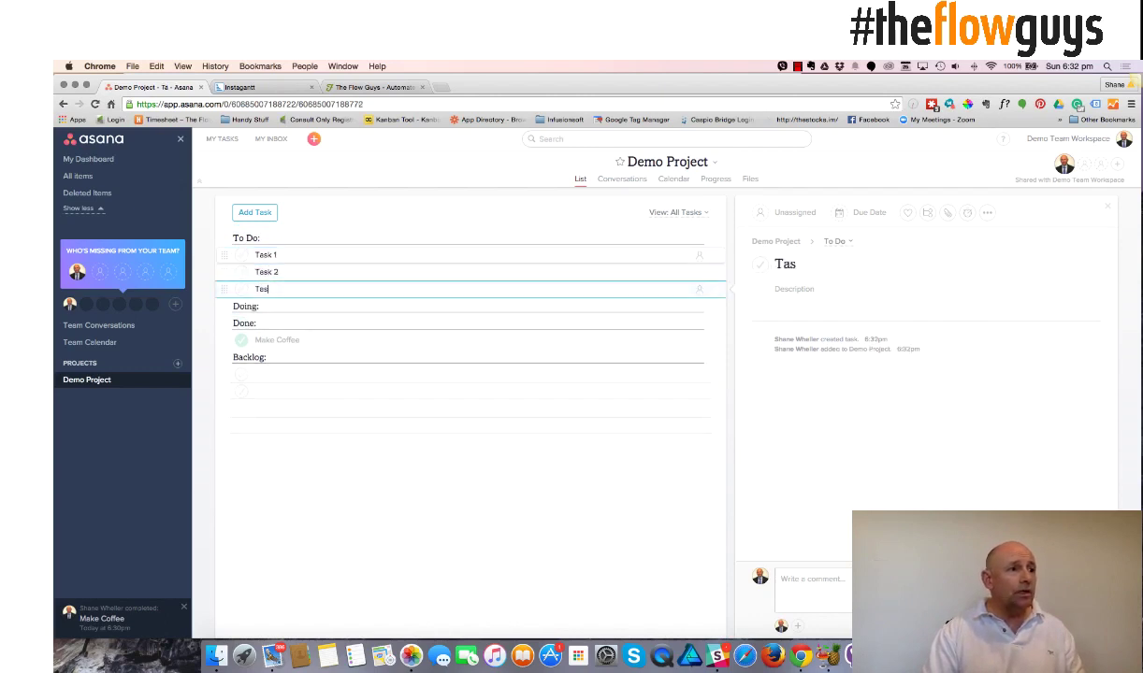
Add Task 4 under the Doing section
left_click(327, 308)
key("Return")
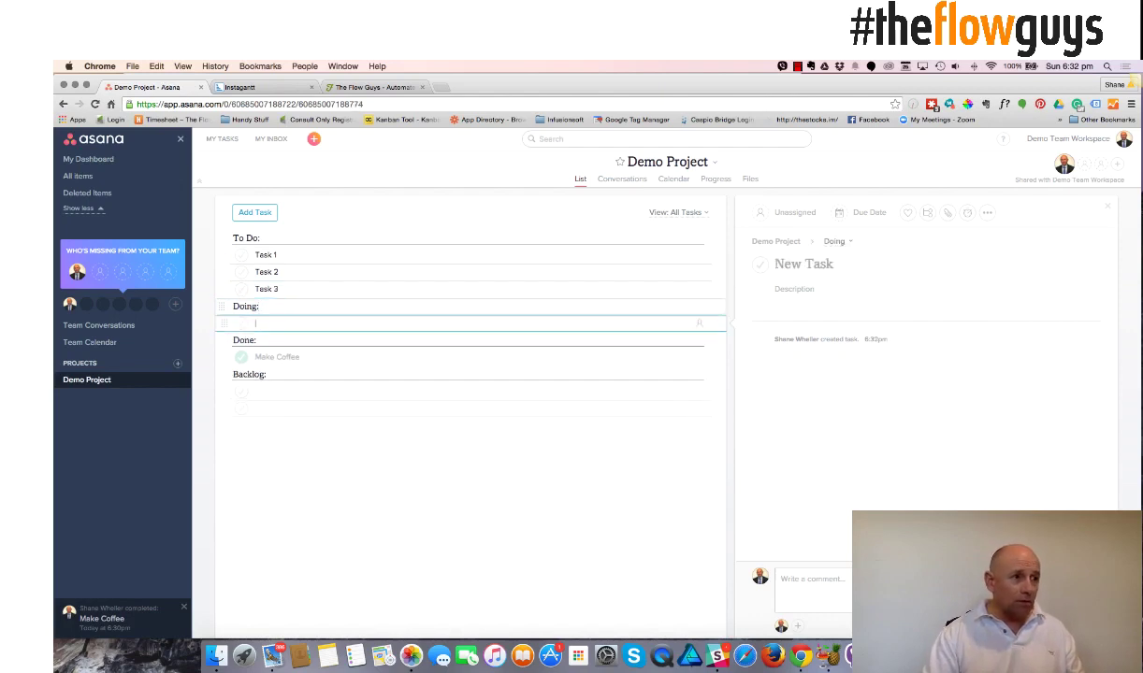
type("Tas")
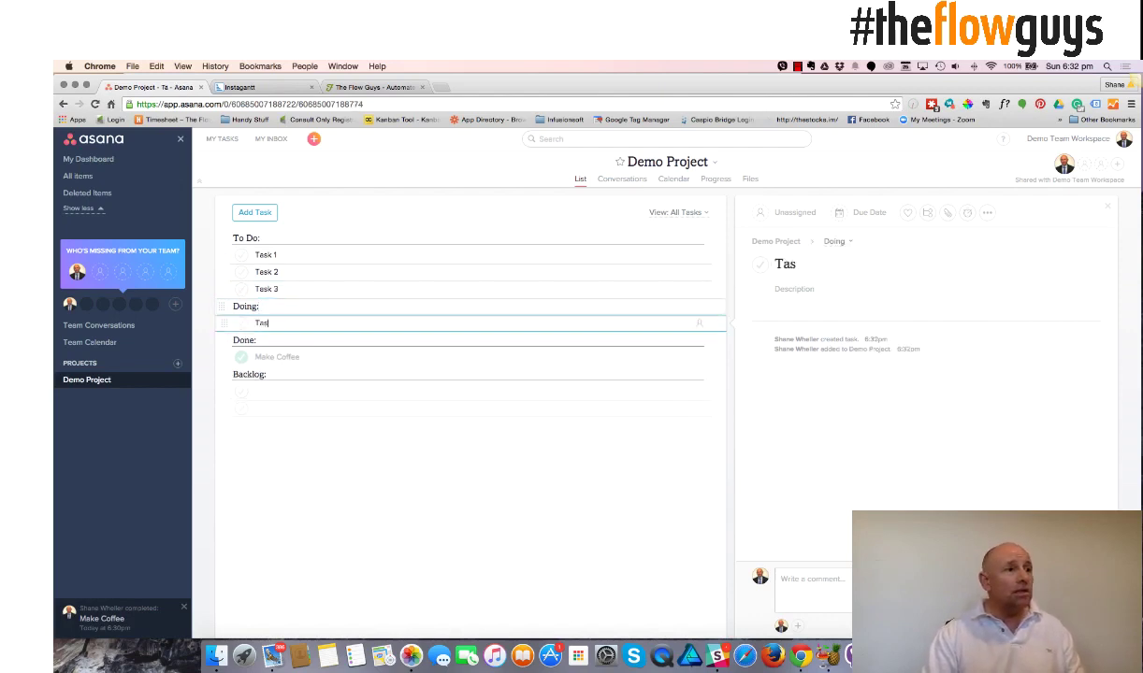
type("k 4")
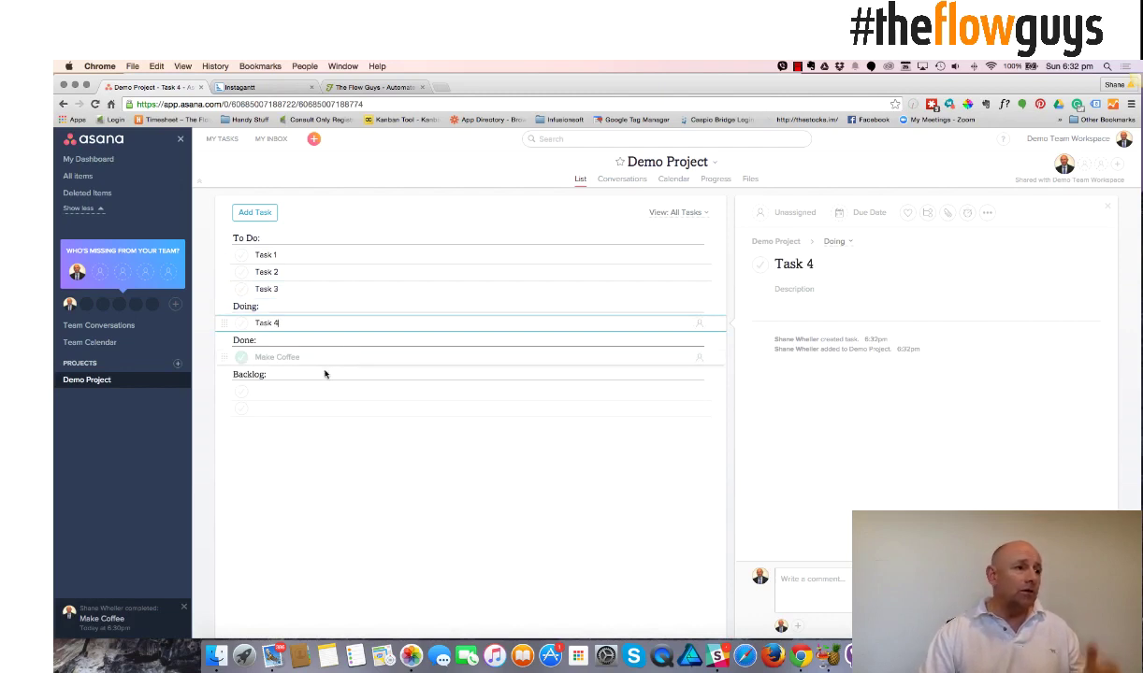
left_click(306, 391)
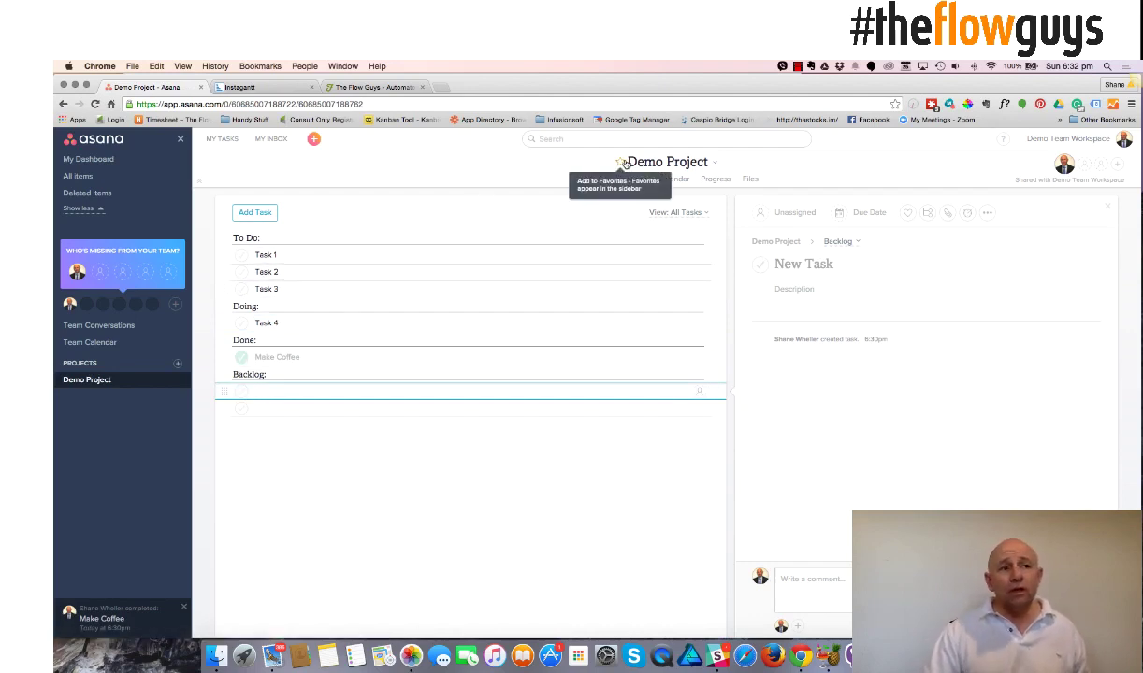
Star Demo Project so it shows in the sidebar's Favorites
left_click(621, 163)
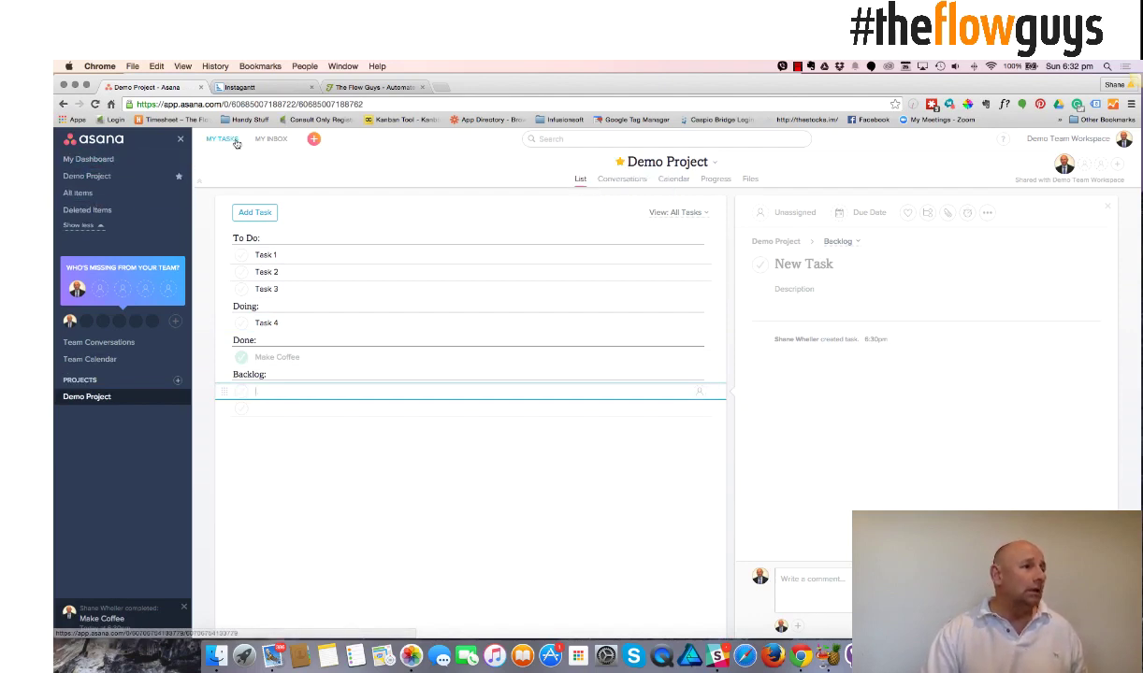
Assign Task 1 to the suggested team member
left_click(311, 253)
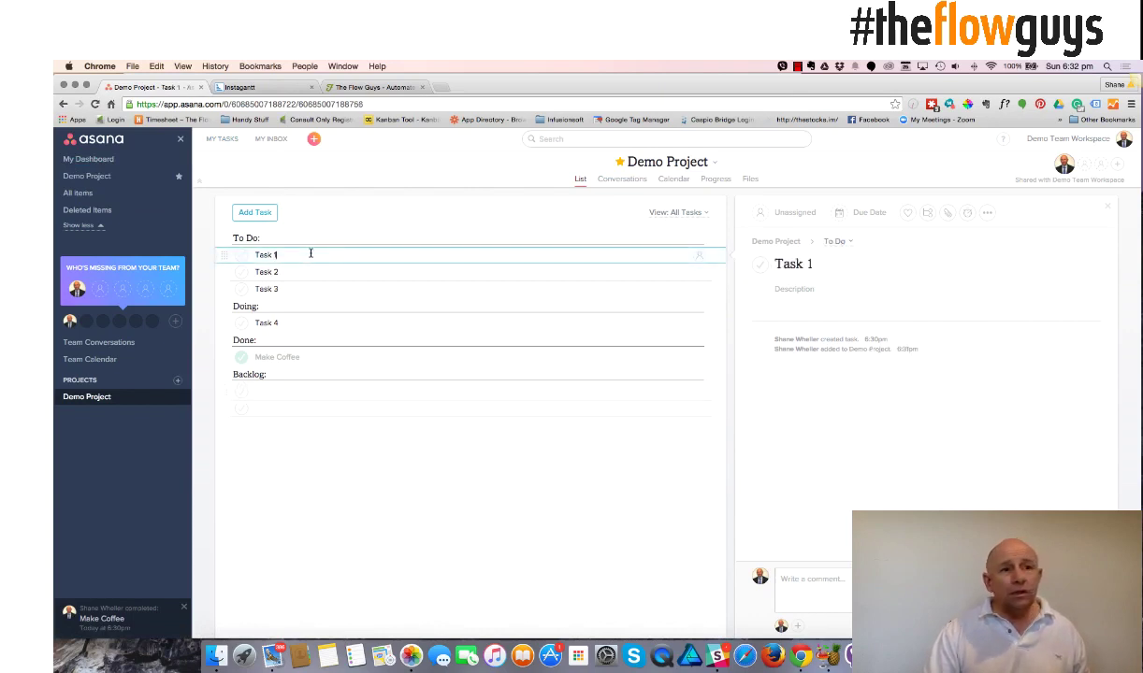
left_click(794, 209)
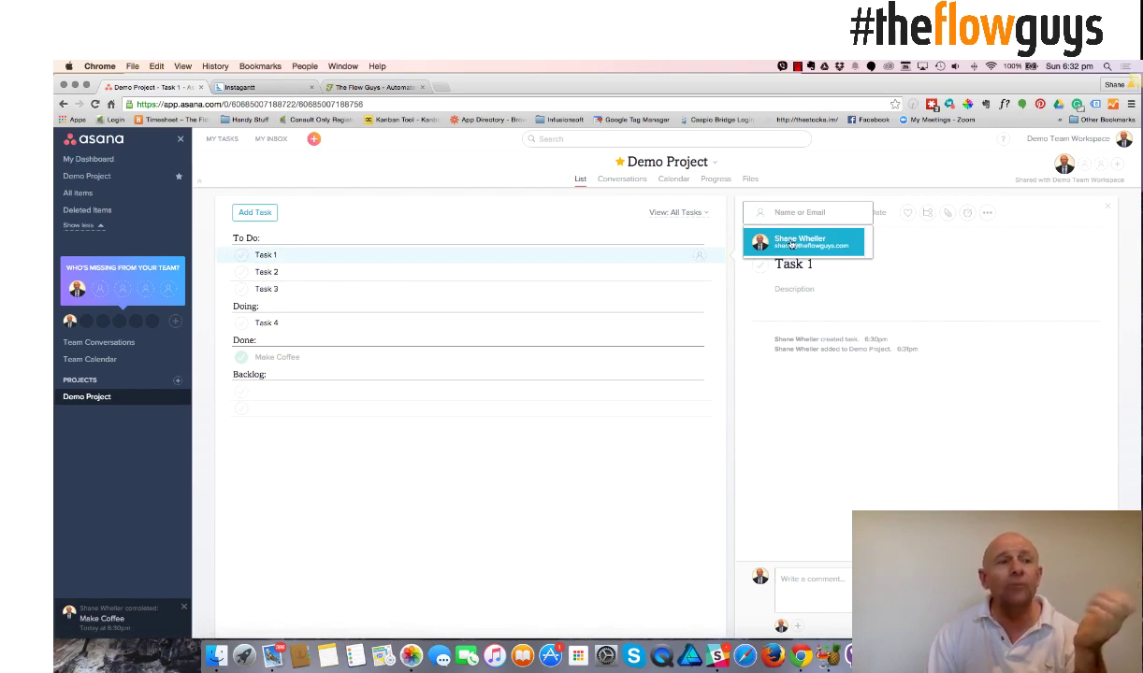
left_click(791, 244)
Set Task 1's due date to October 26 at 9:00am
left_click(853, 214)
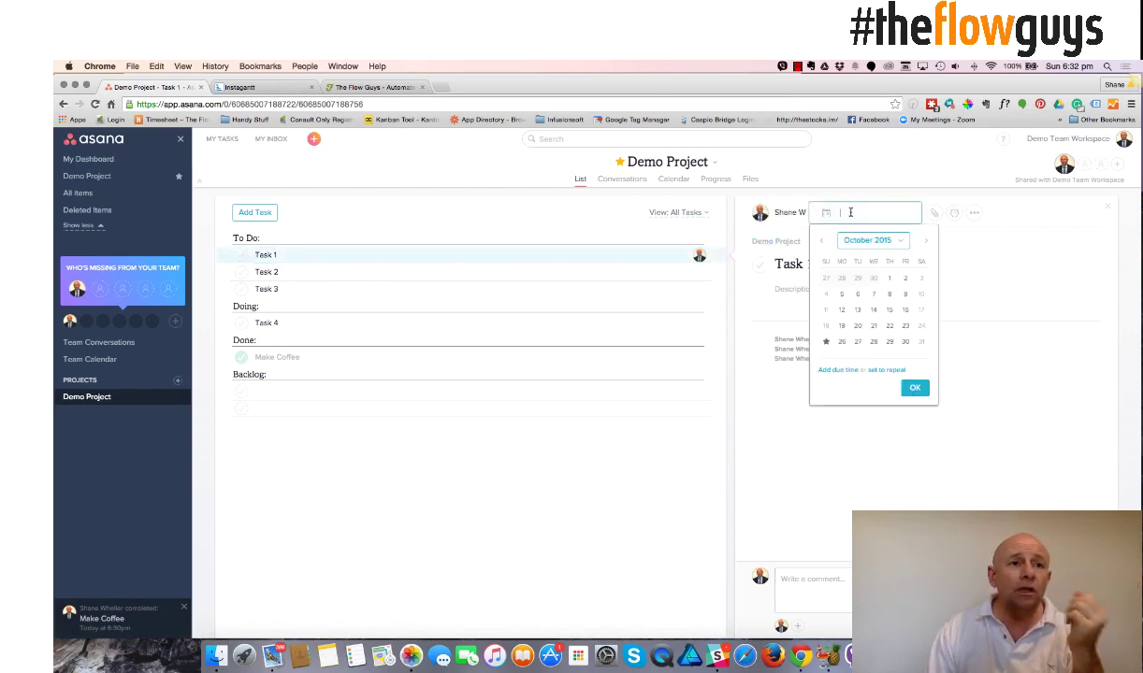
left_click(842, 342)
left_click(855, 213)
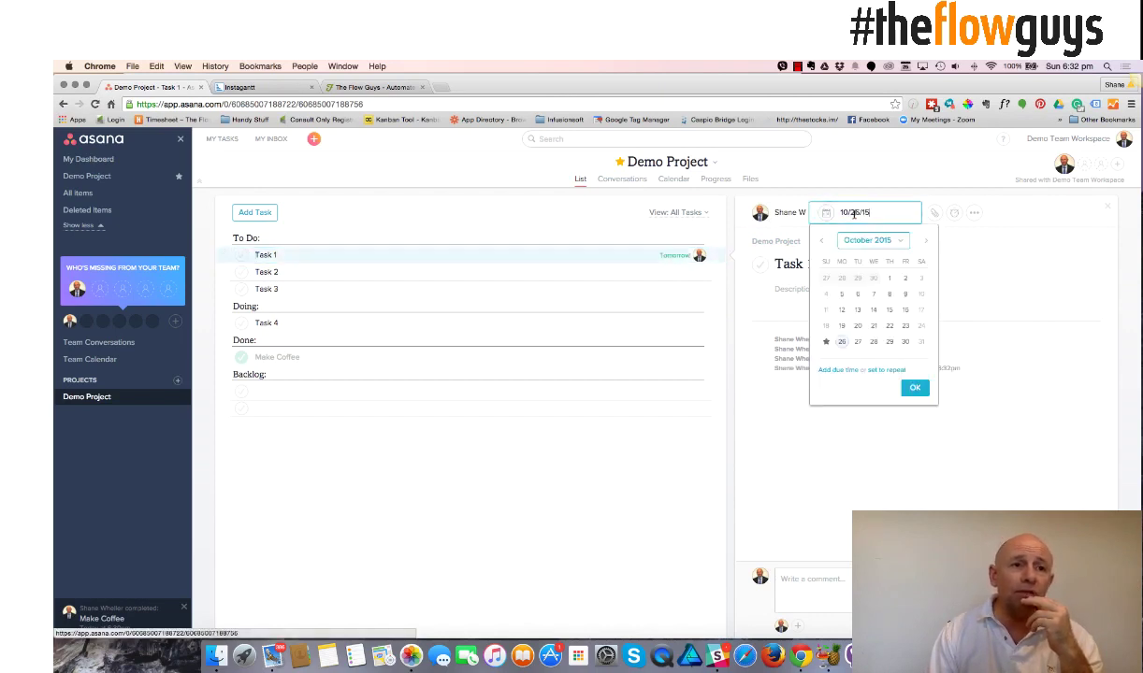
left_click(833, 377)
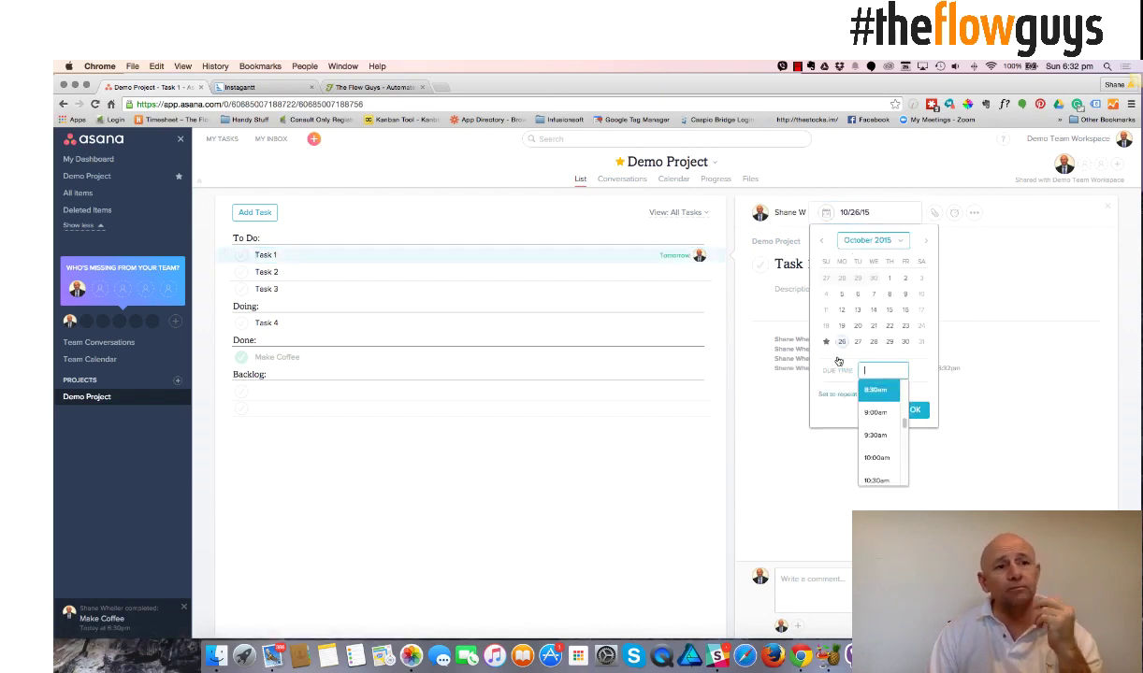
left_click(875, 413)
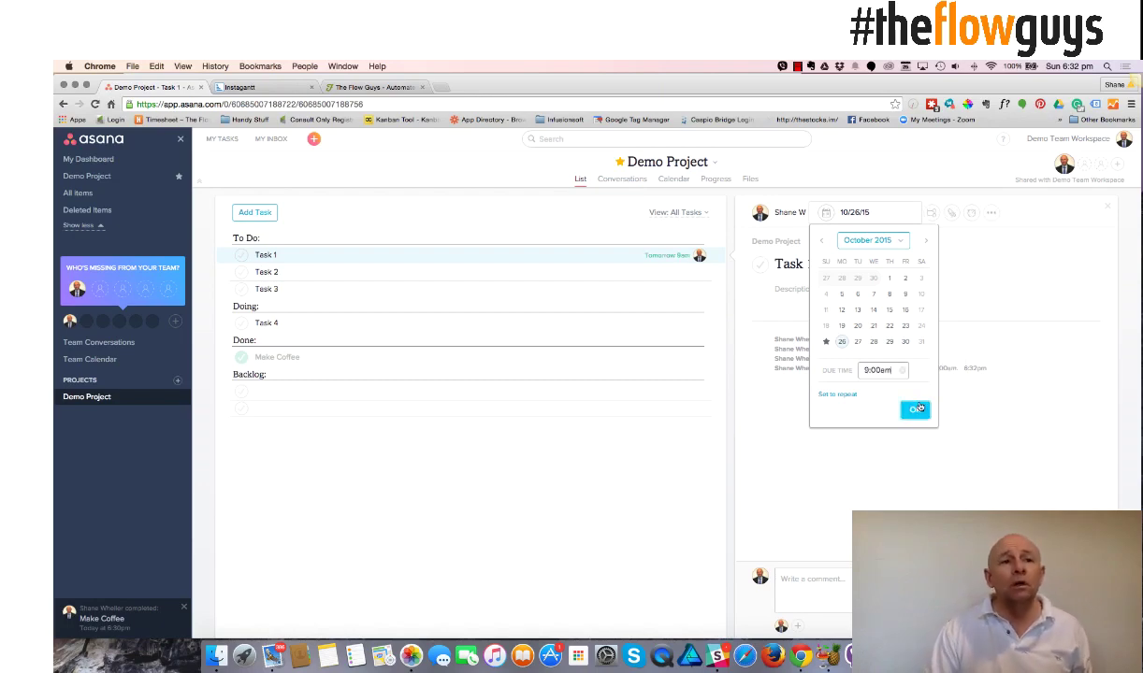
left_click(917, 410)
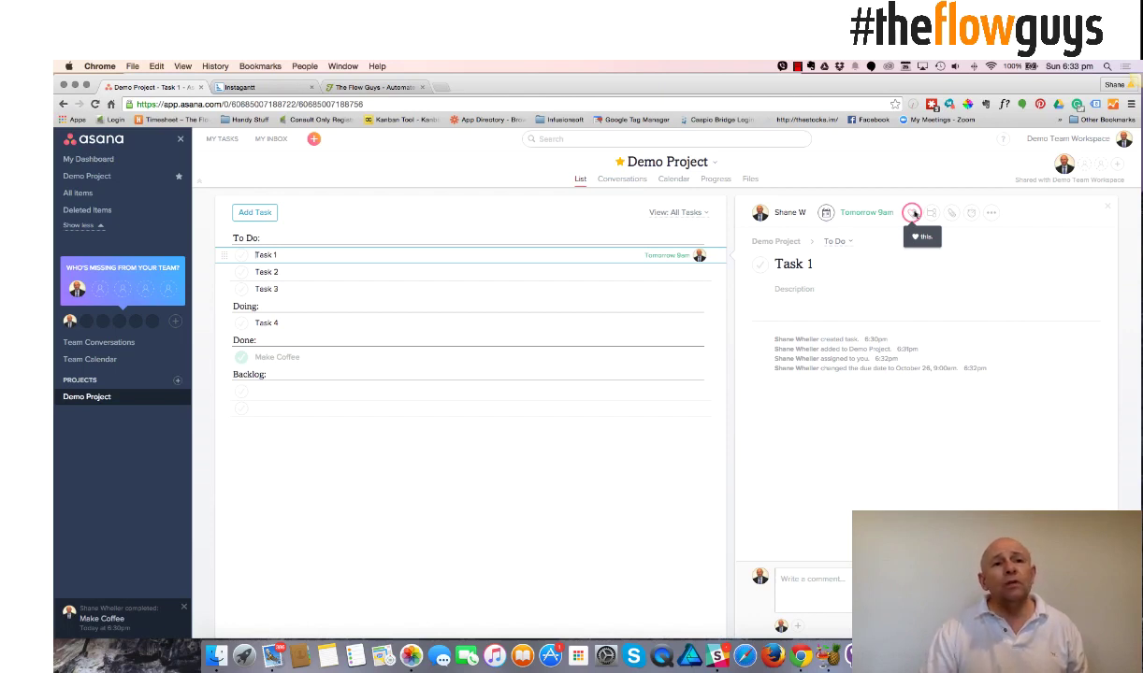
Add subtask 'Sub-task 1' and the description 'This is a complex task.' to Task 1
left_click(932, 214)
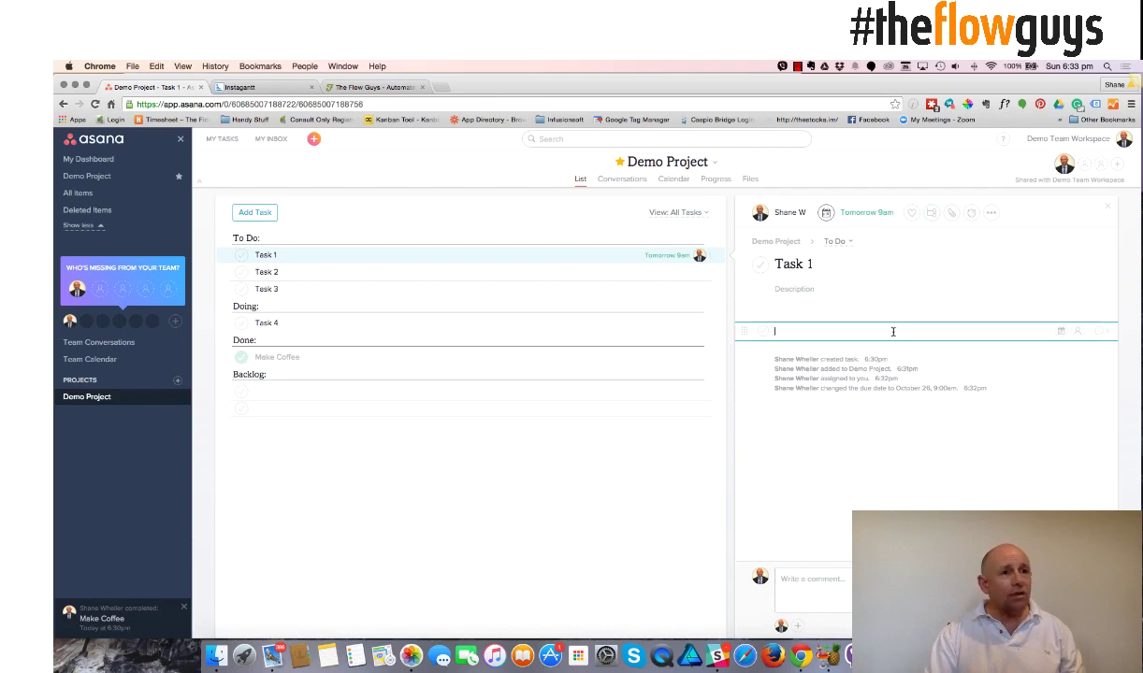
type("Sub-task 1")
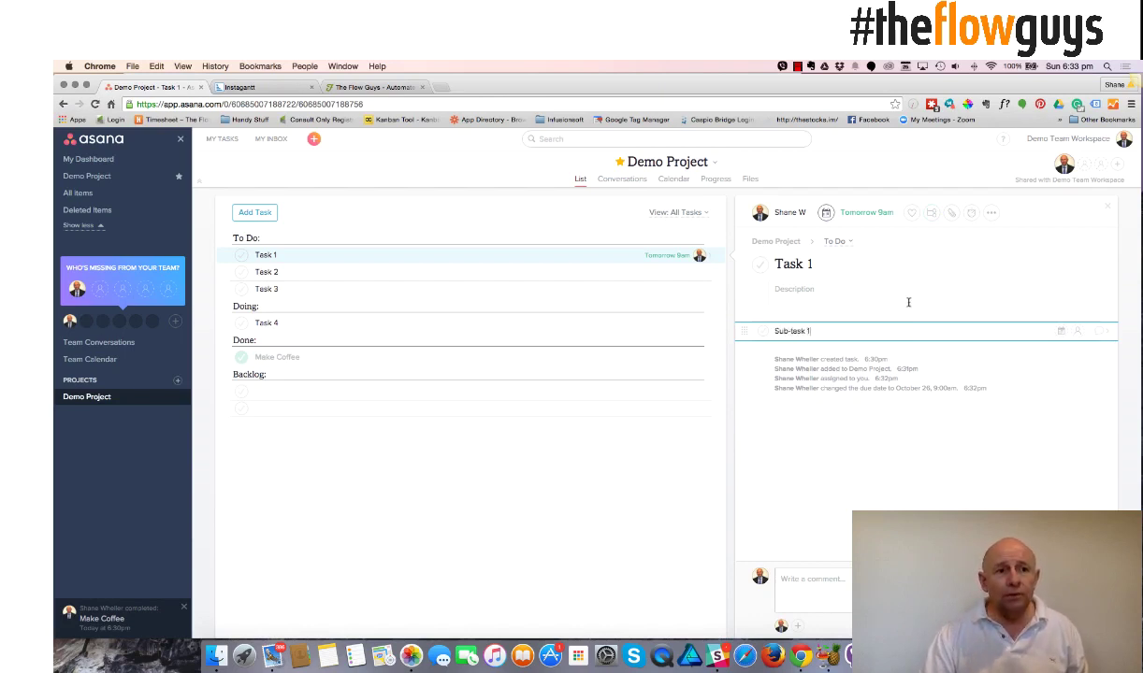
left_click(907, 301)
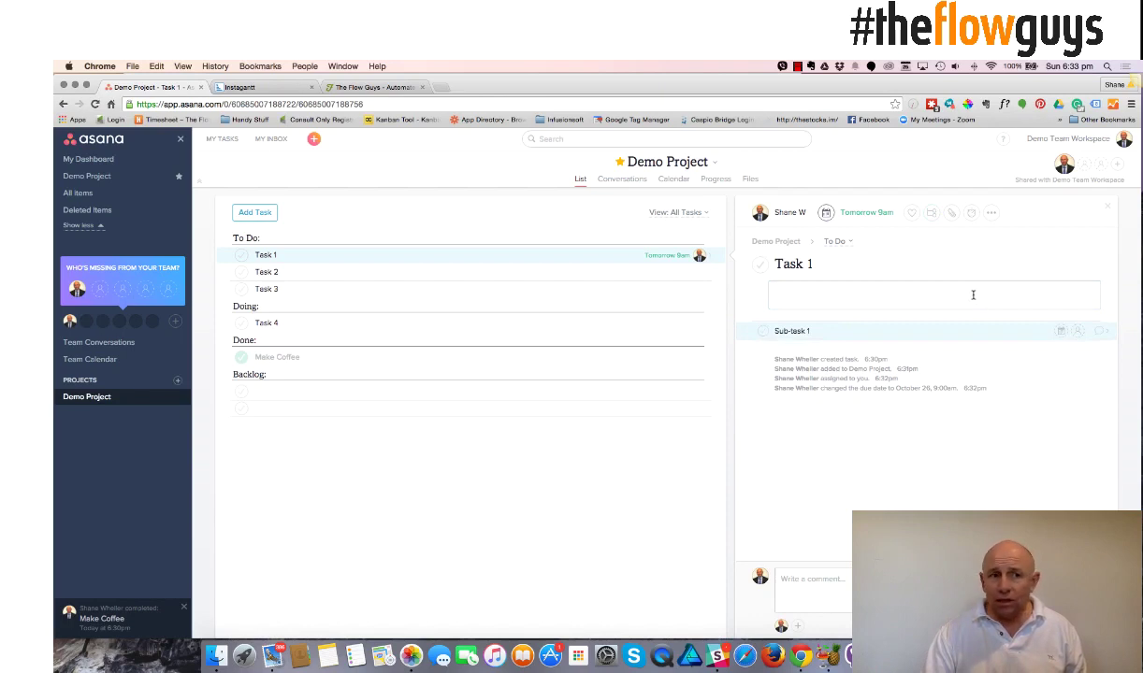
type("T")
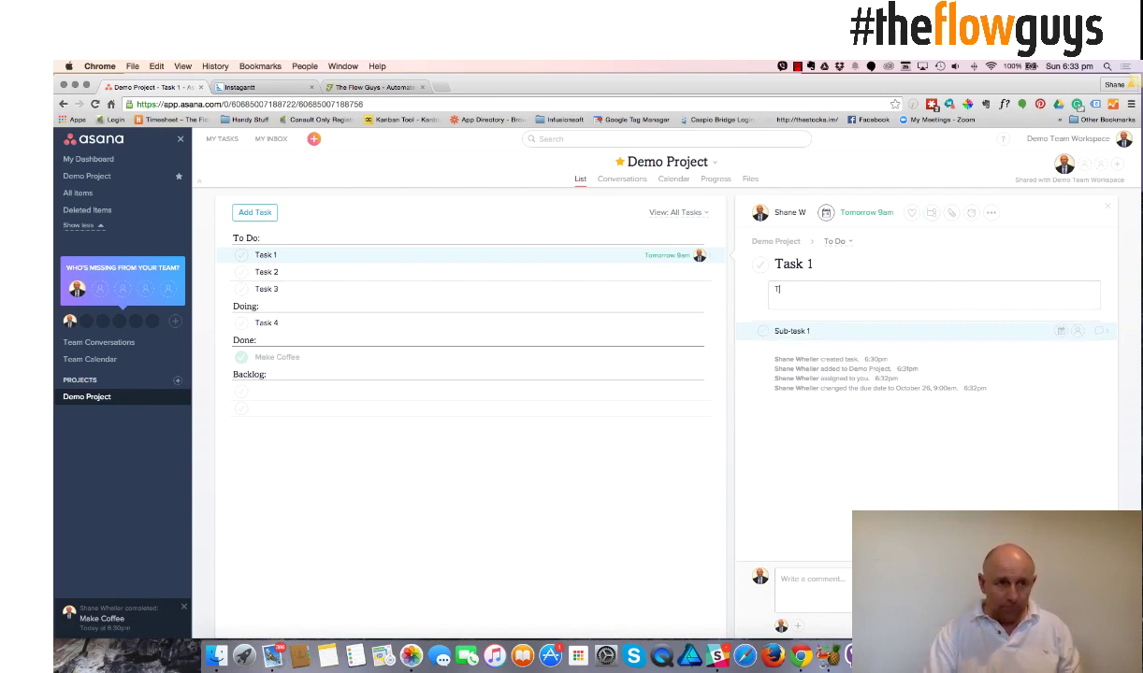
type("his is a complex tas")
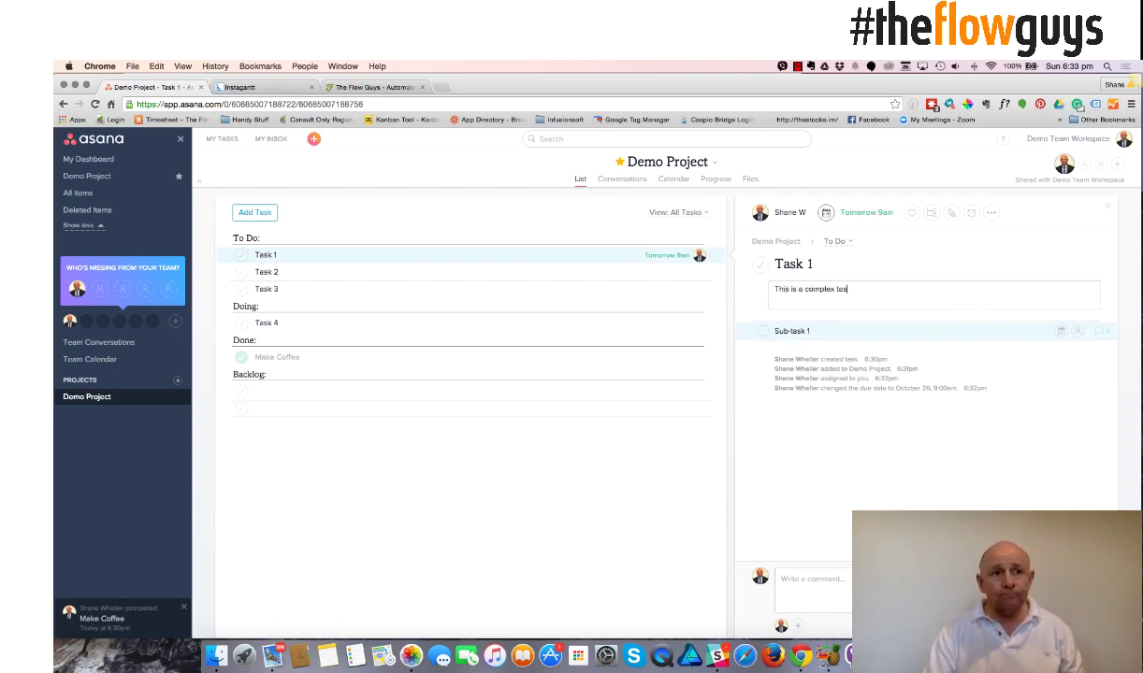
type("k.")
left_click(725, 281)
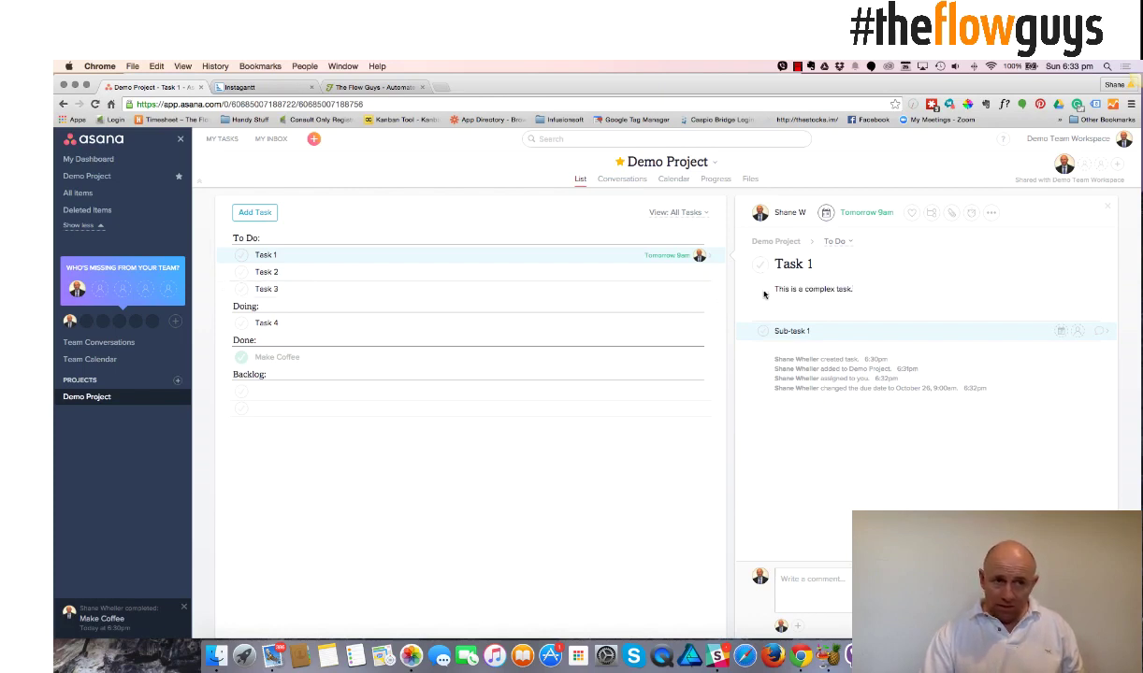
Make Sub-task 1 due October 28, assign it to yourself, and open its details
left_click(1061, 331)
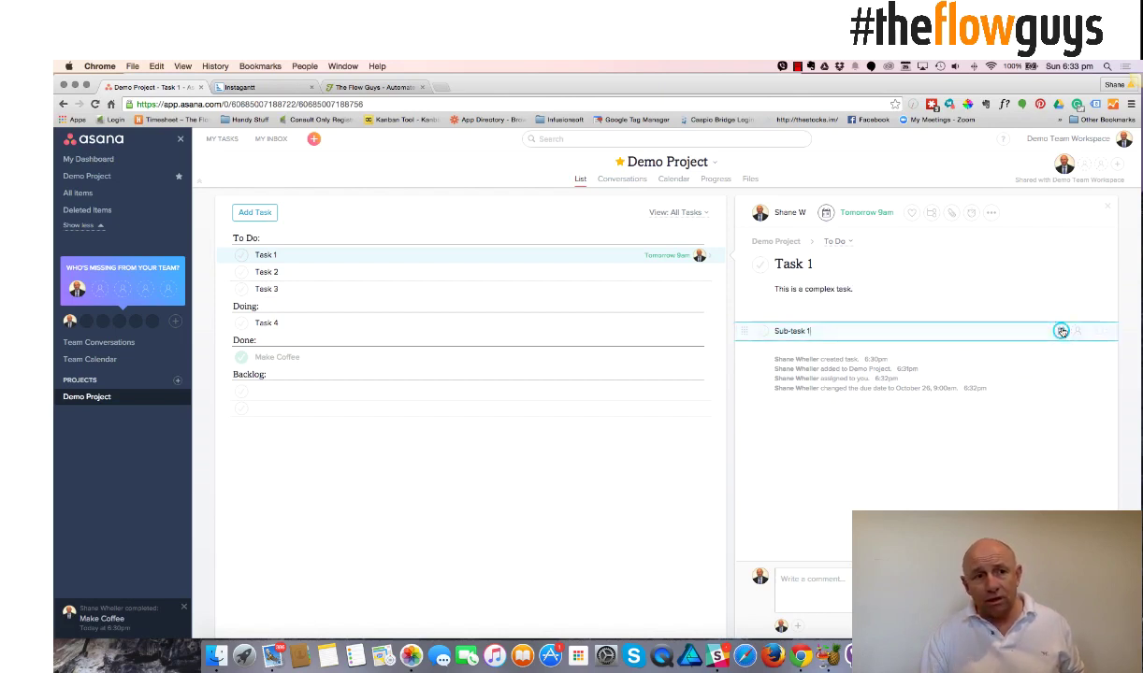
left_click(1021, 448)
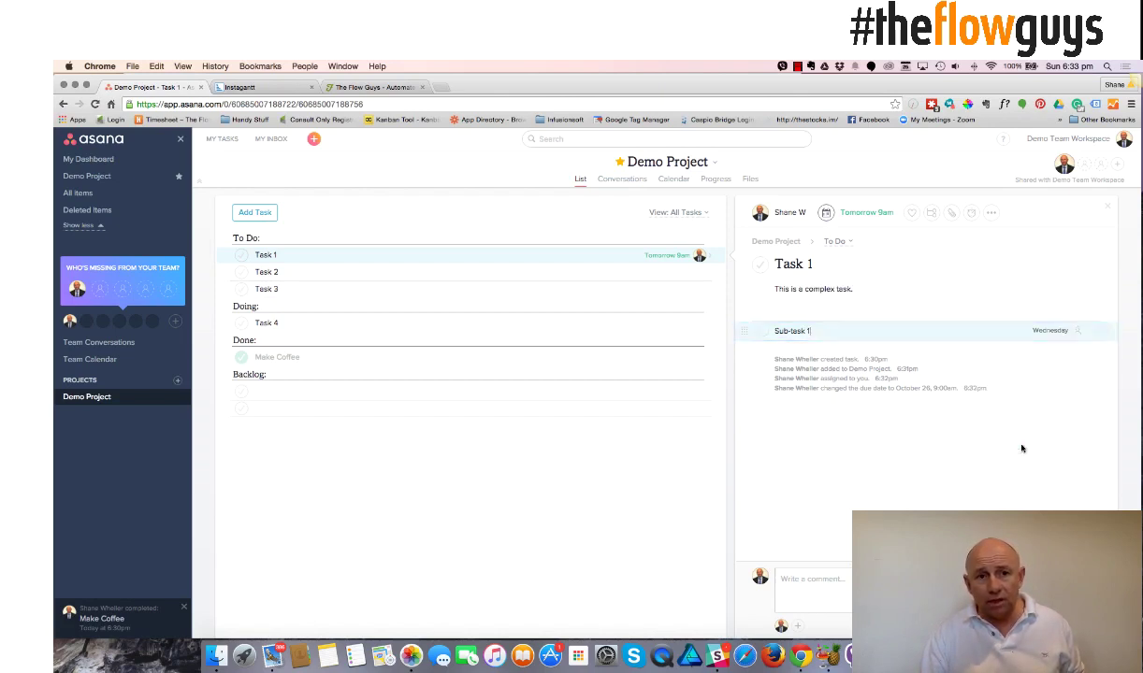
left_click(1078, 332)
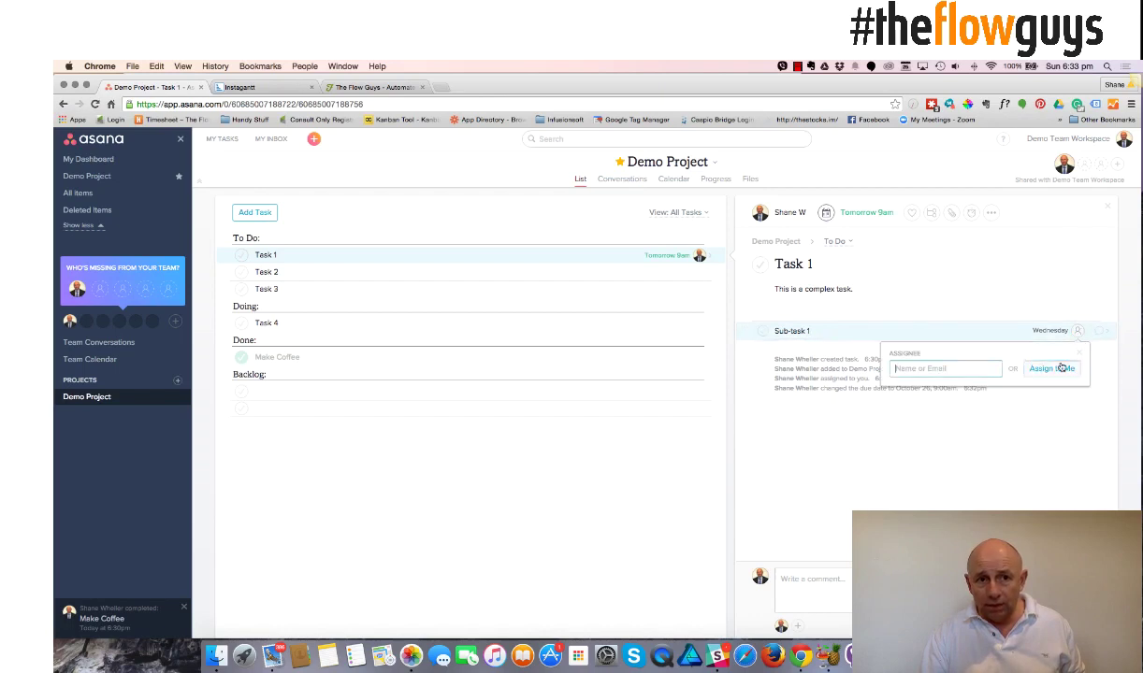
left_click(1055, 369)
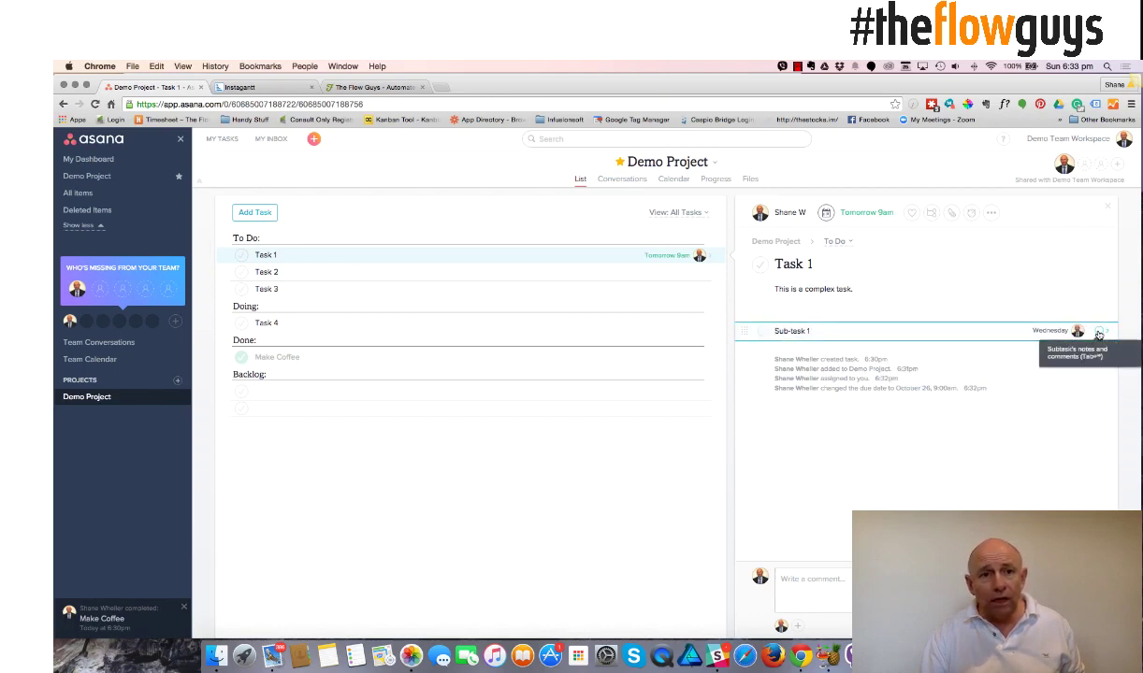
left_click(1099, 335)
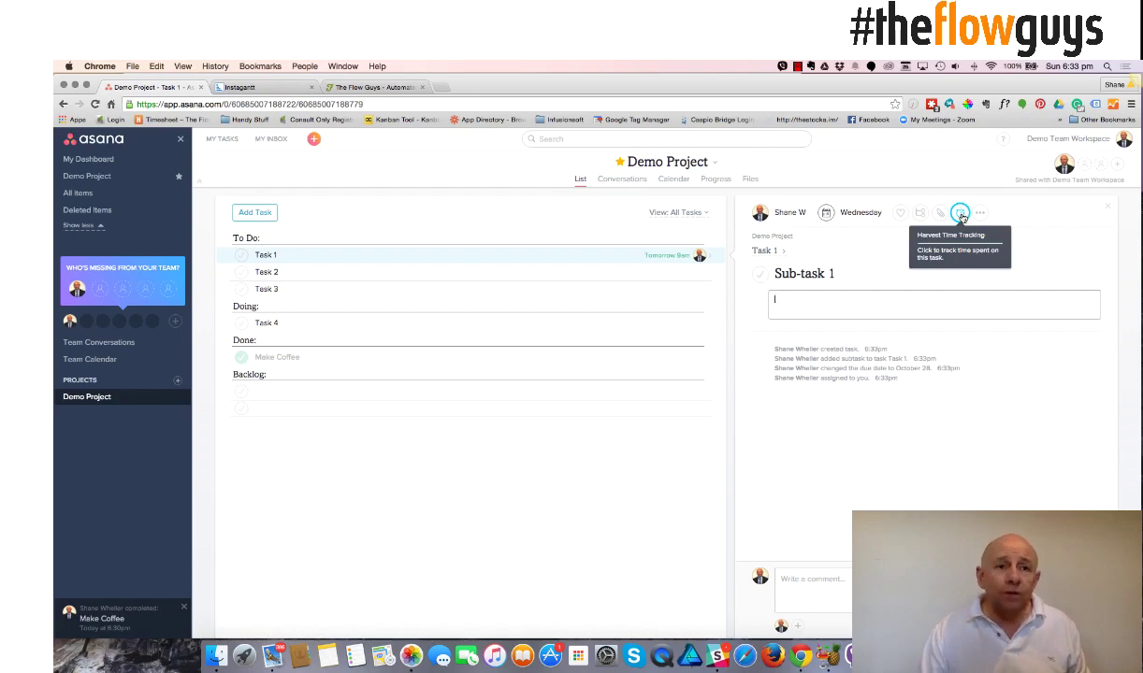
Open Harvest time tracking for Sub-task 1 with project General, then cancel the entry
left_click(961, 217)
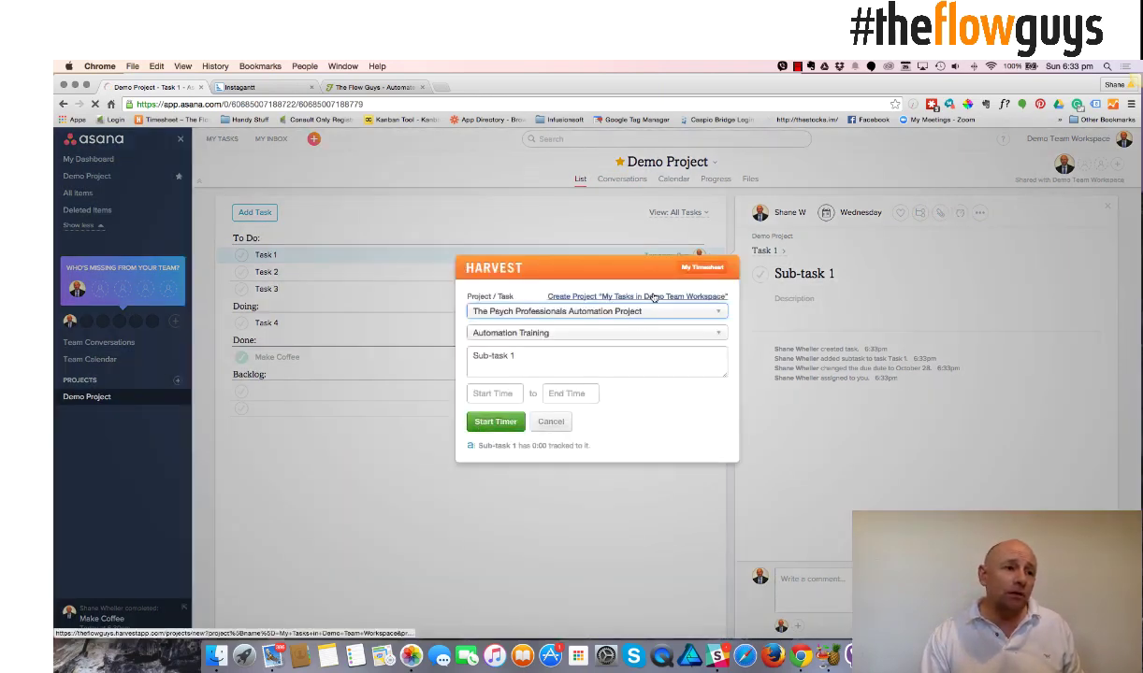
left_click(641, 312)
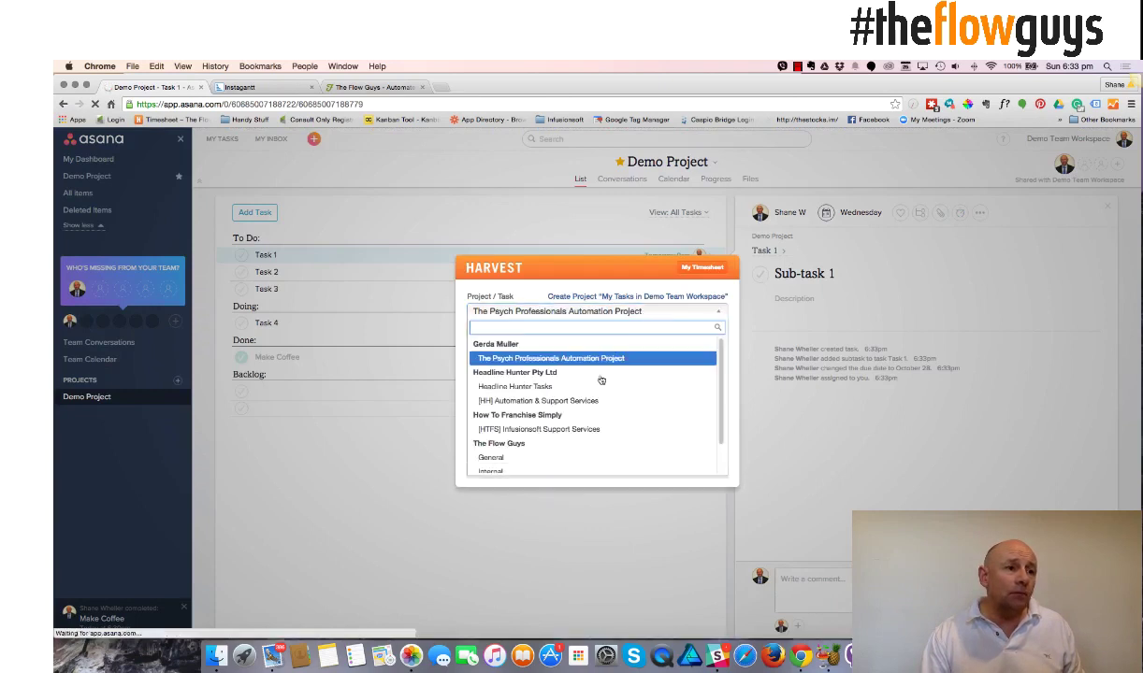
left_click(589, 456)
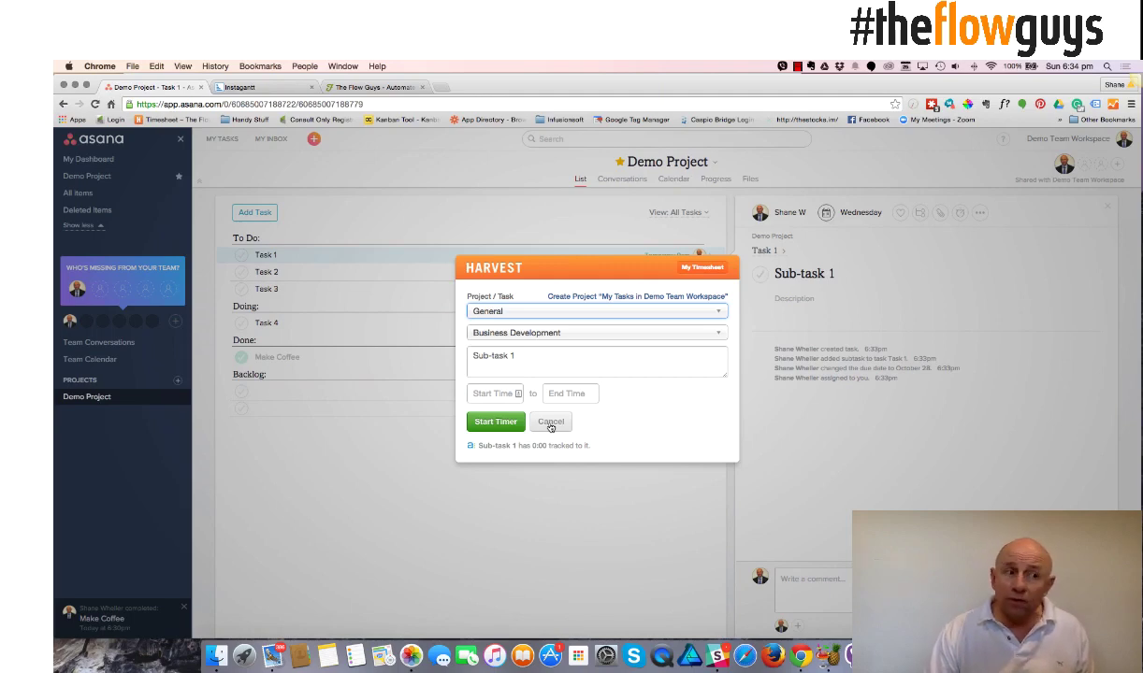
left_click(550, 423)
Open and then close Sub-task 1's extra actions menu
left_click(979, 214)
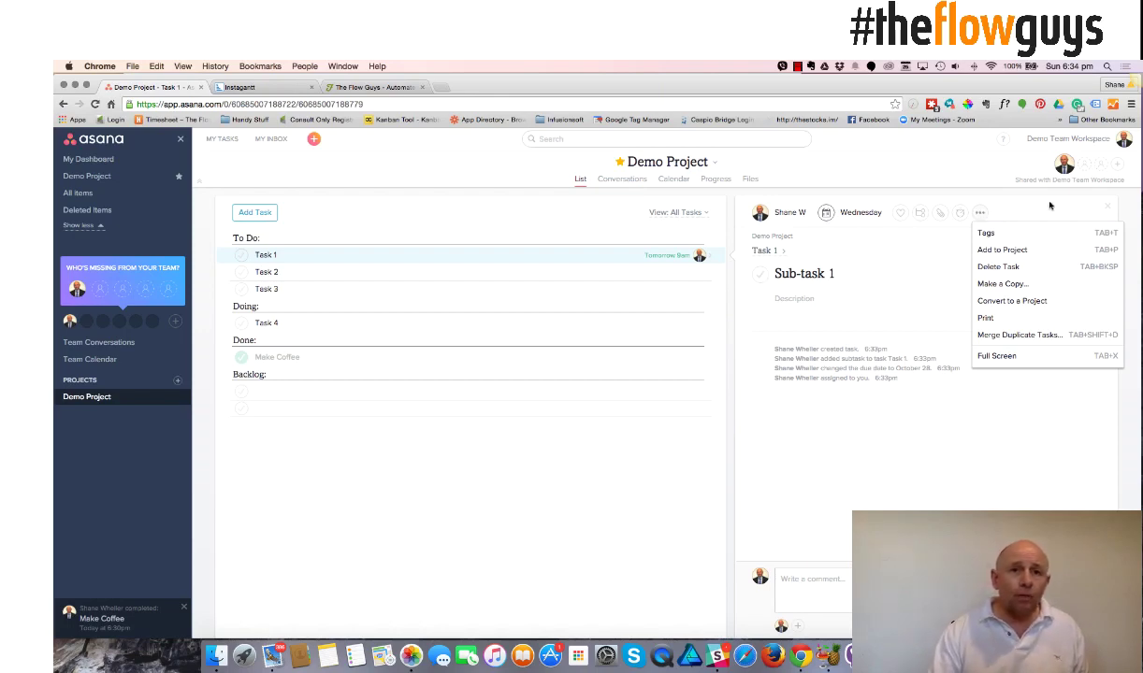
left_click(1003, 198)
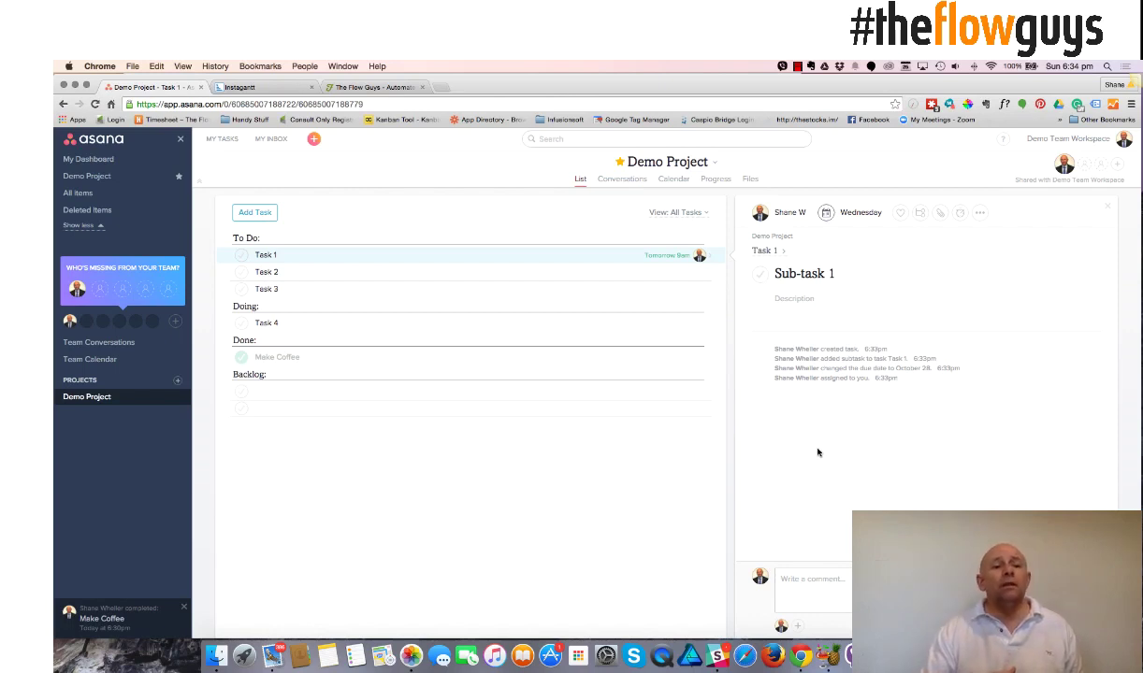
Post the comment 'This task is getting complex.' on Sub-task 1
left_click(790, 578)
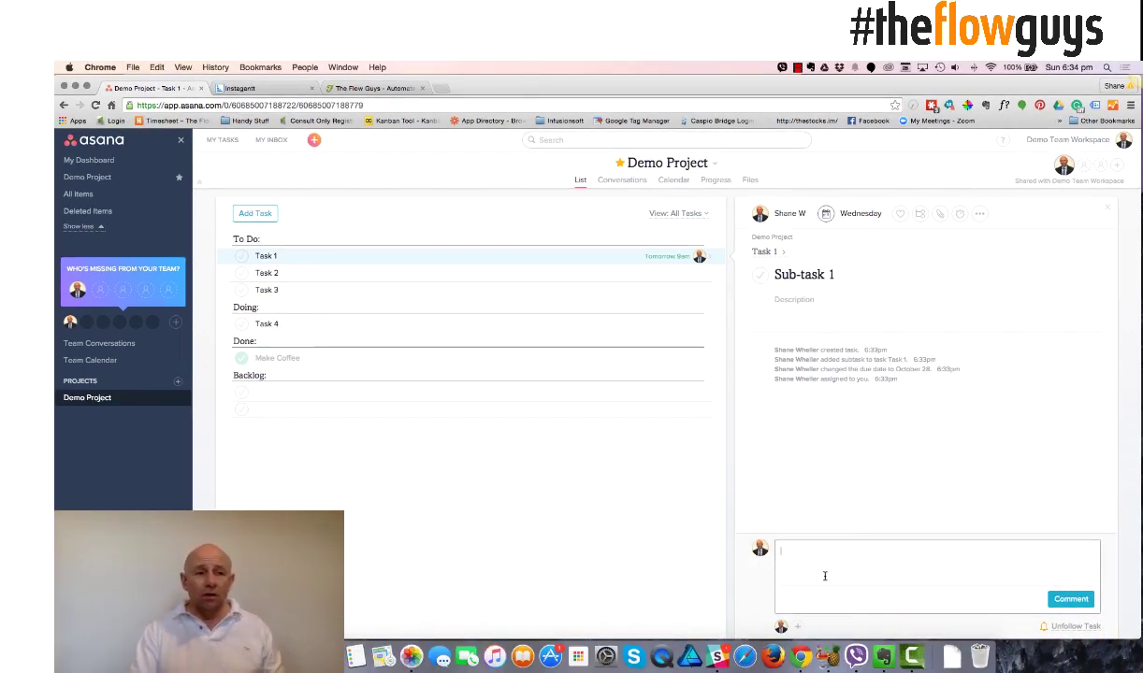
type("This ta")
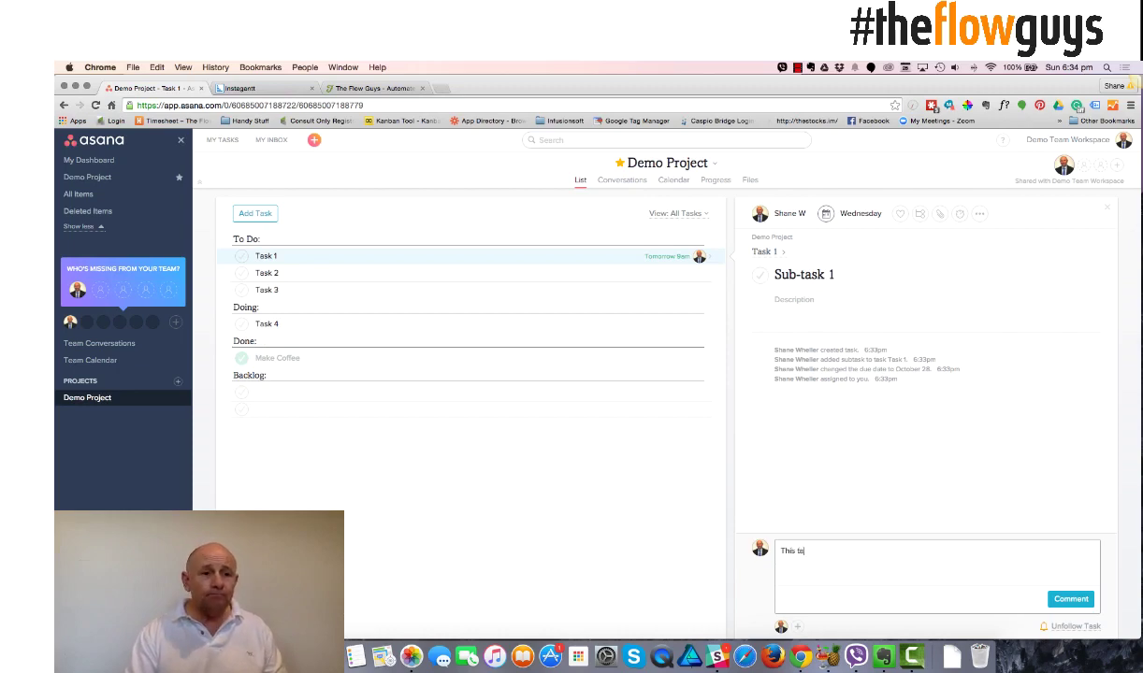
type("sk is getting com")
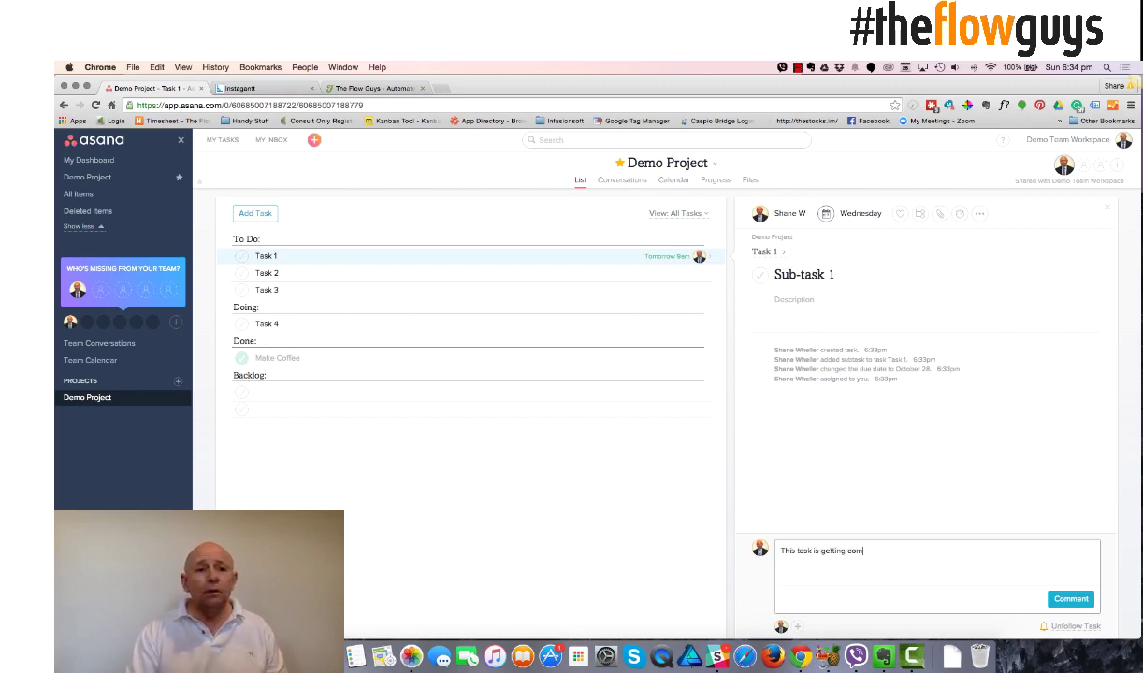
type("plex.")
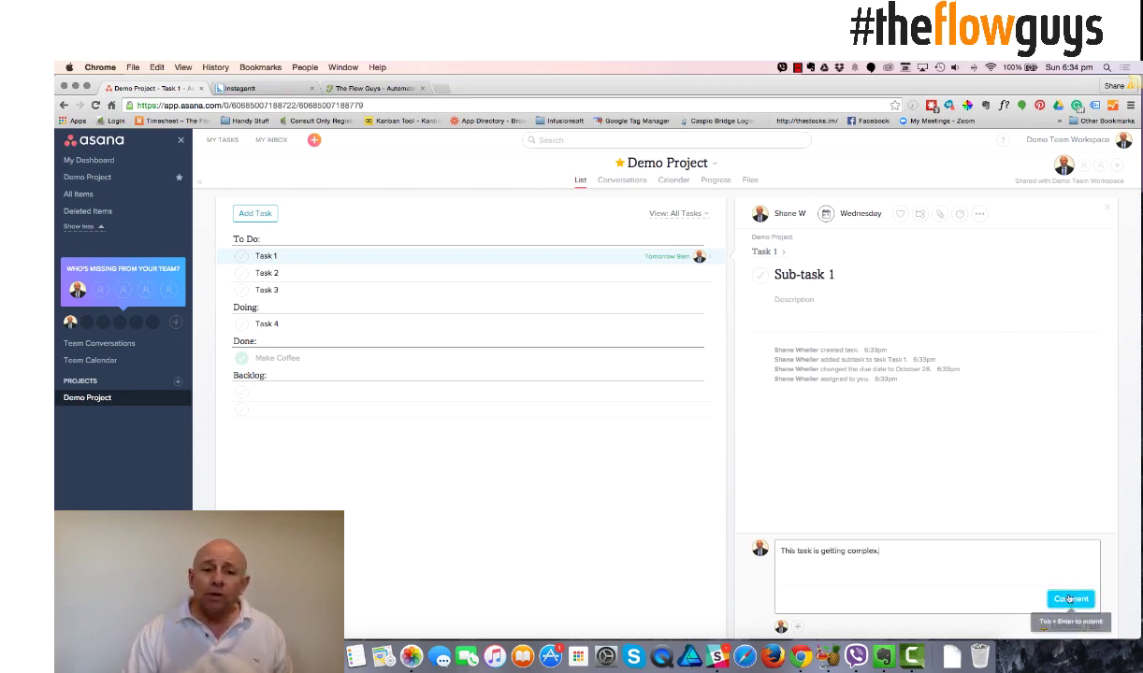
key("super+Return")
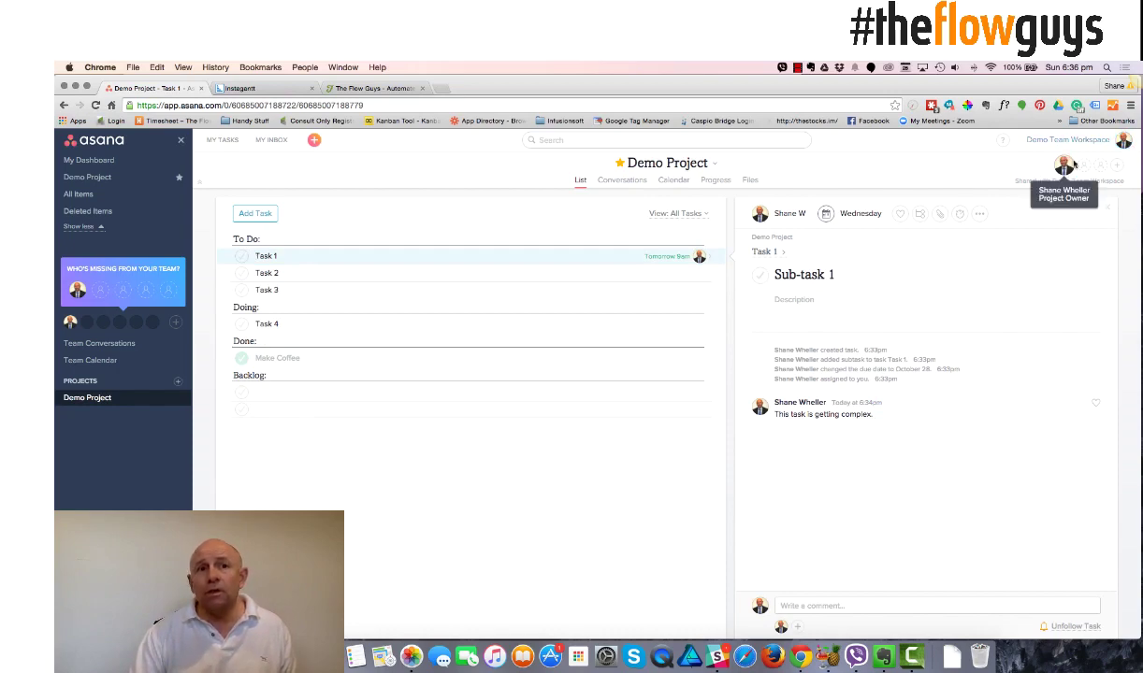
Turn off reminder, activity and dashboard emails for Demo Team Workspace in My Profile Settings
left_click(1073, 139)
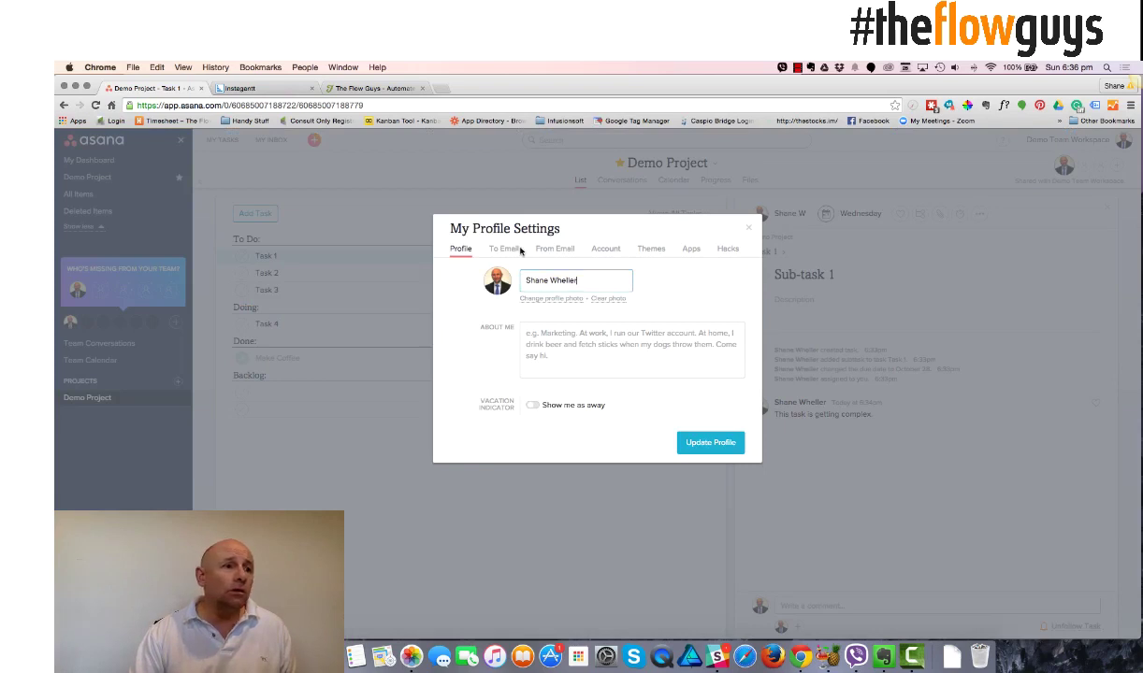
left_click(603, 249)
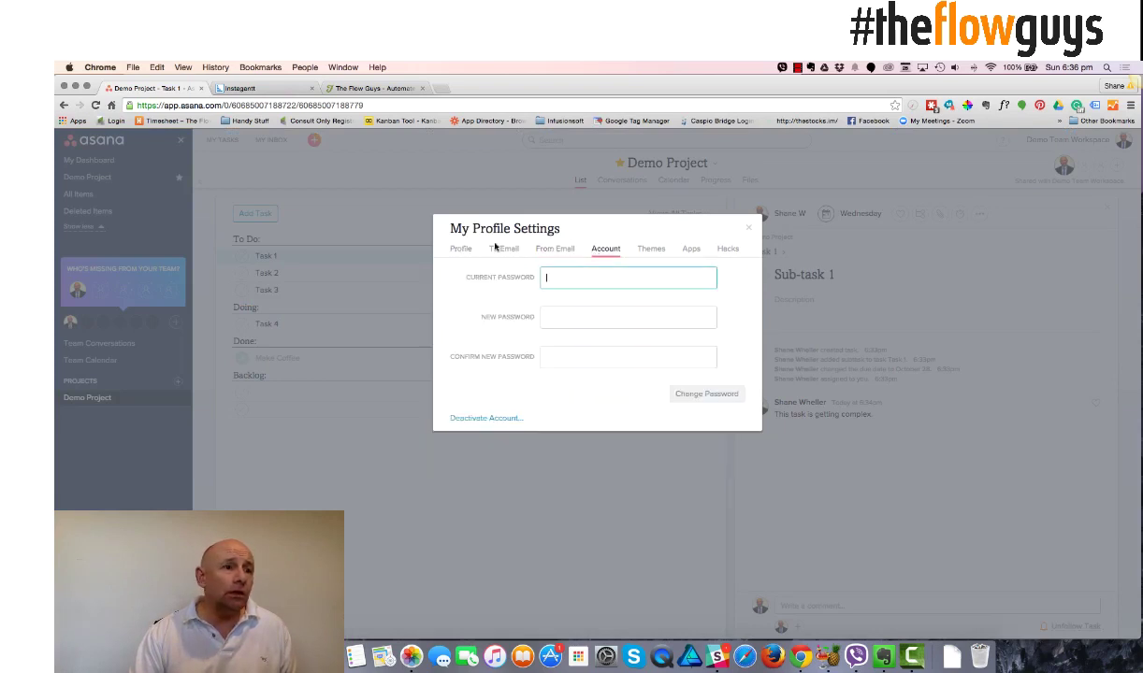
left_click(503, 249)
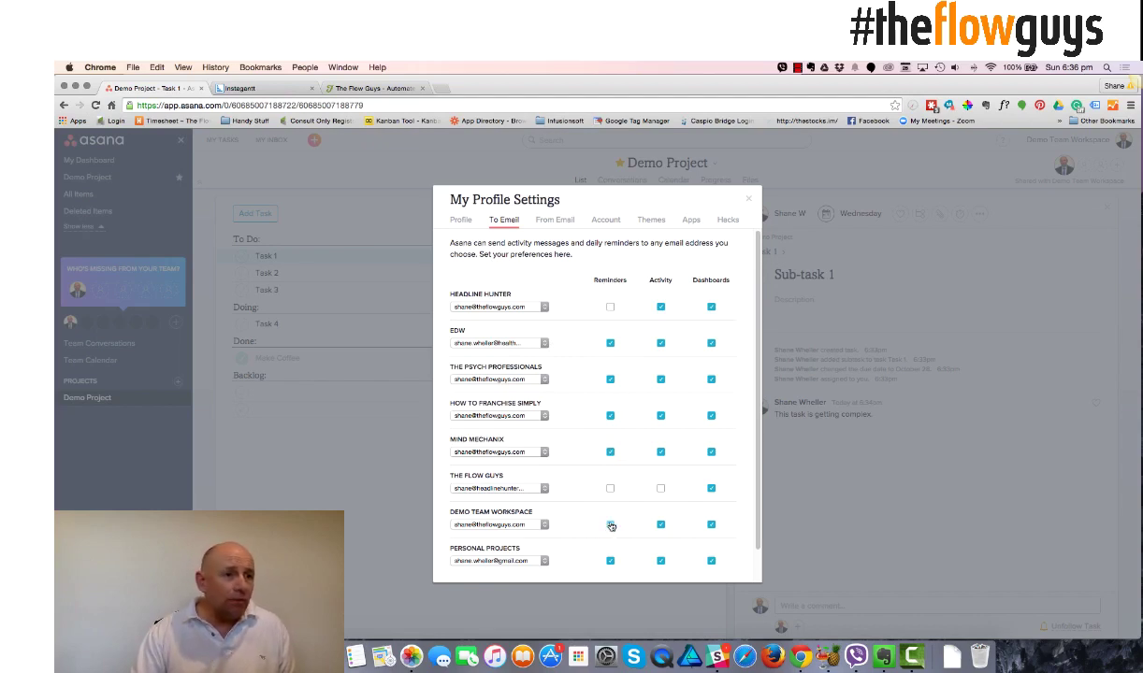
left_click(609, 527)
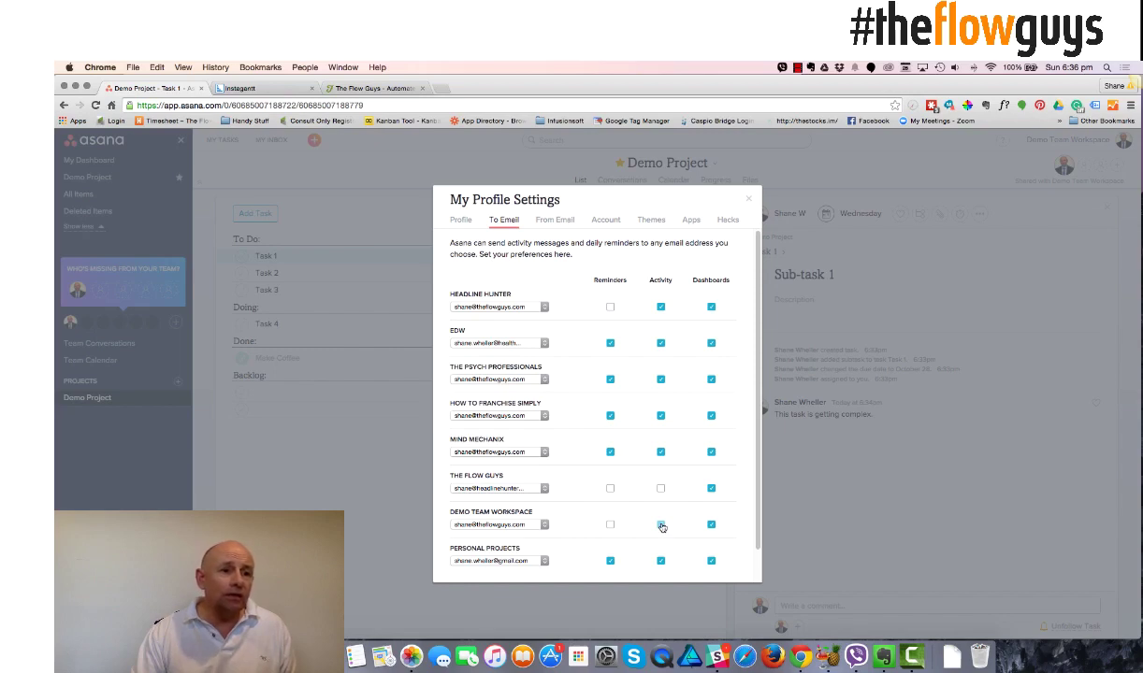
left_click(660, 525)
left_click(711, 525)
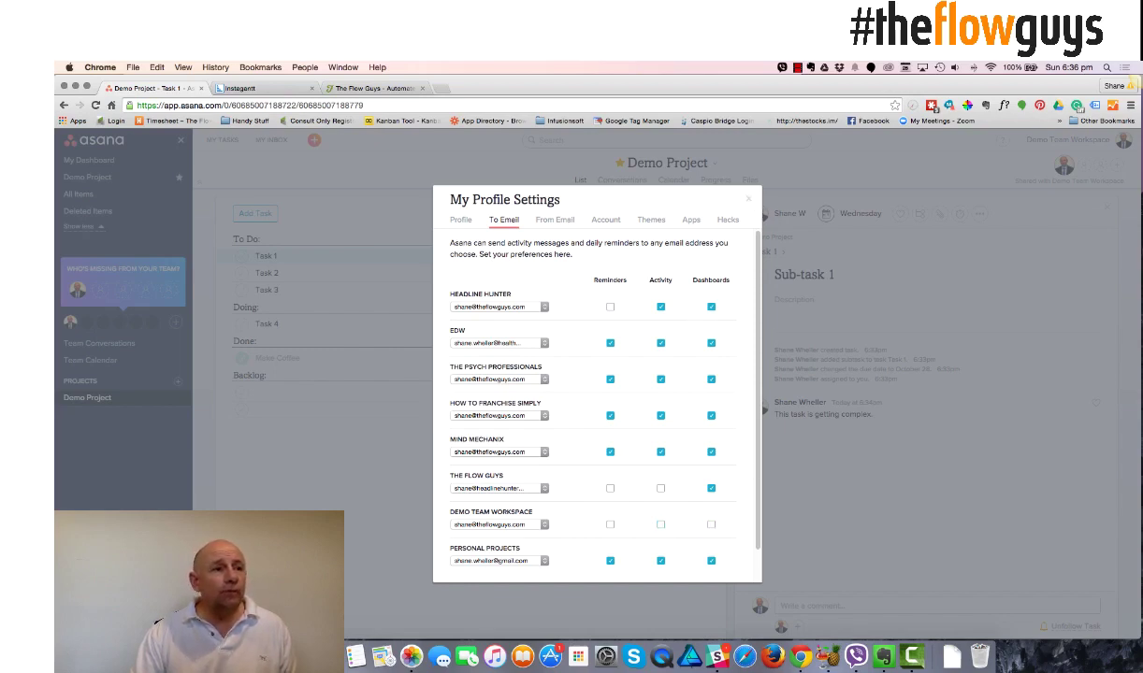
left_click(752, 202)
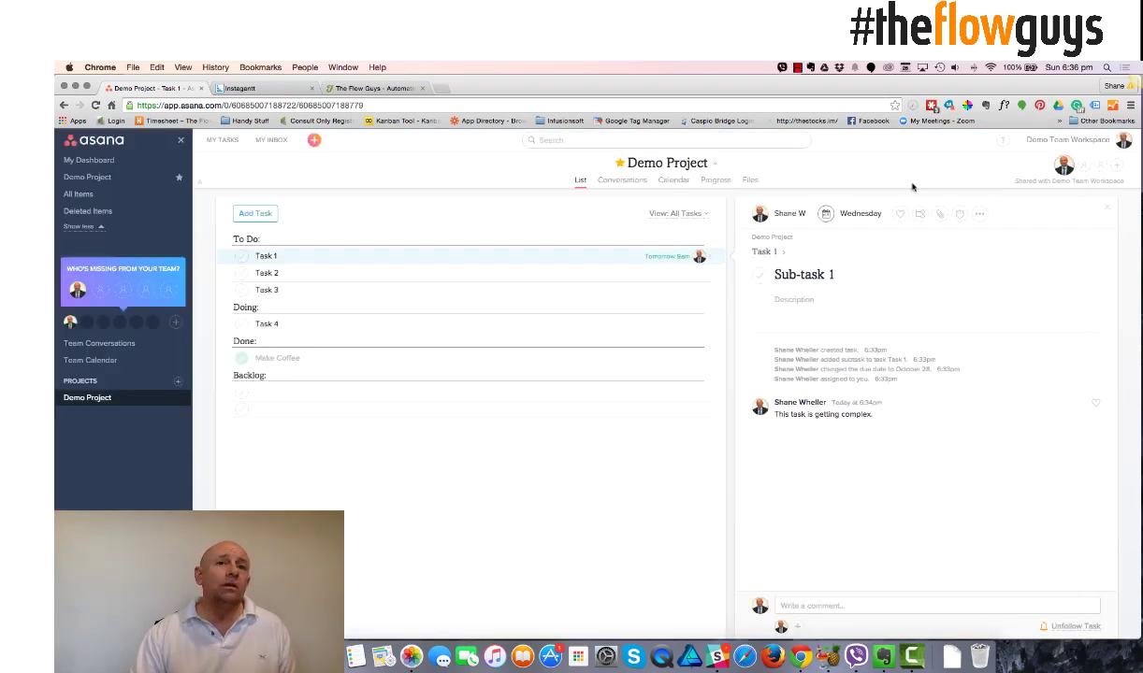
View the Inbox, check the Demo Project task list, then return to the Inbox
left_click(272, 141)
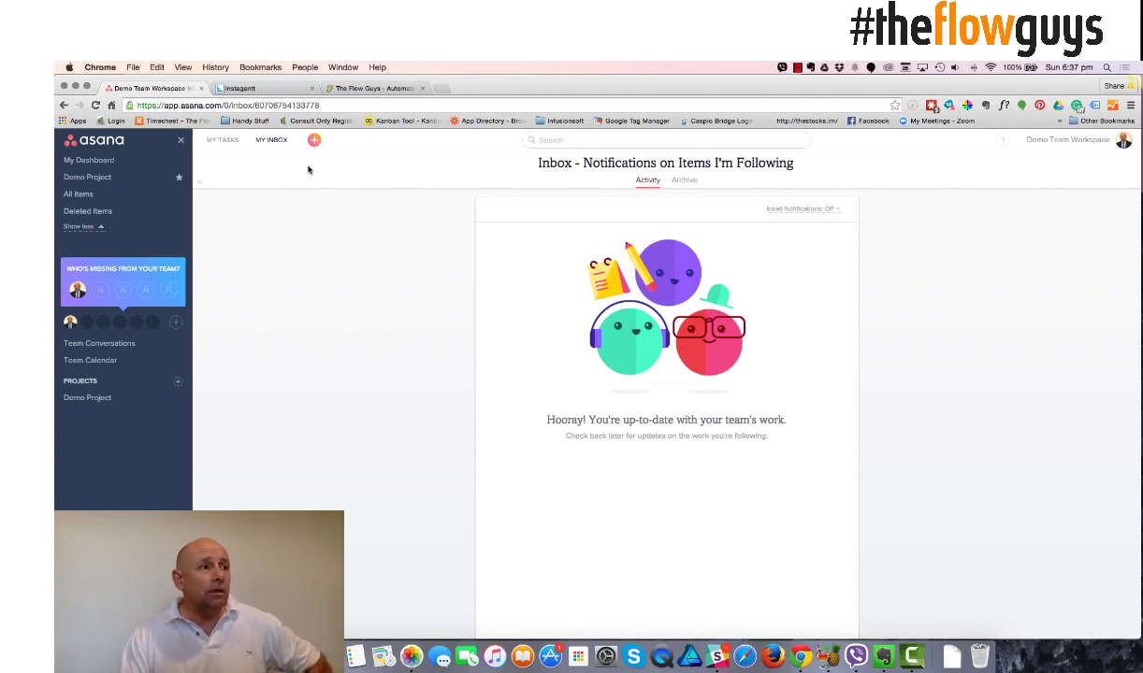
left_click(94, 399)
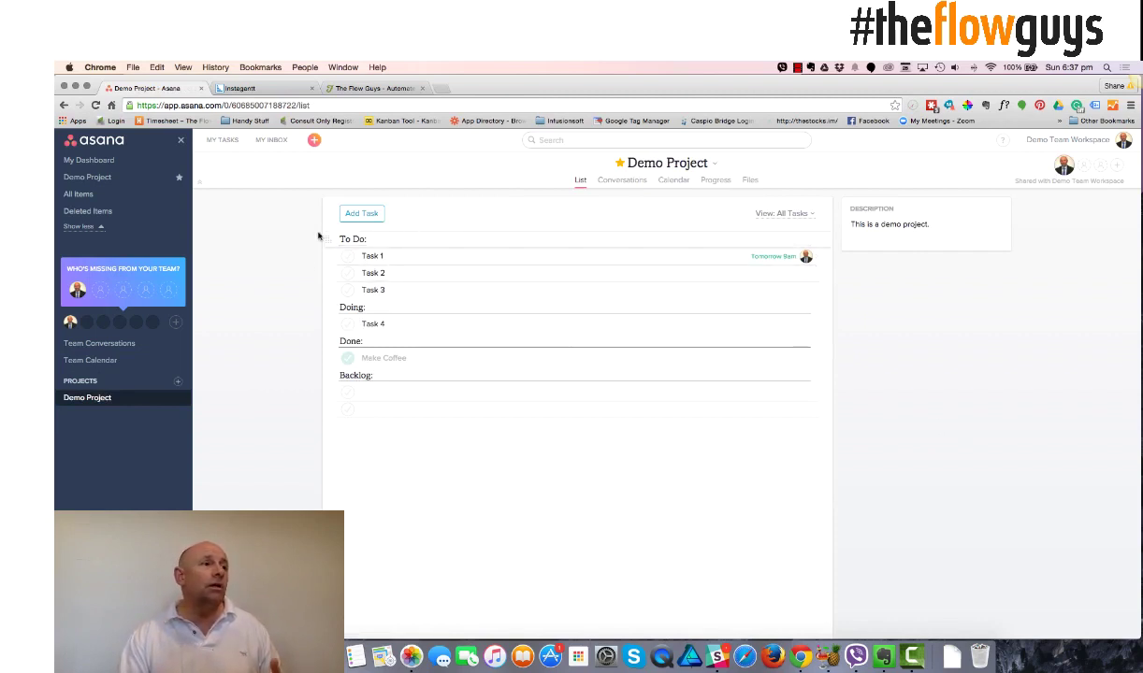
left_click(265, 142)
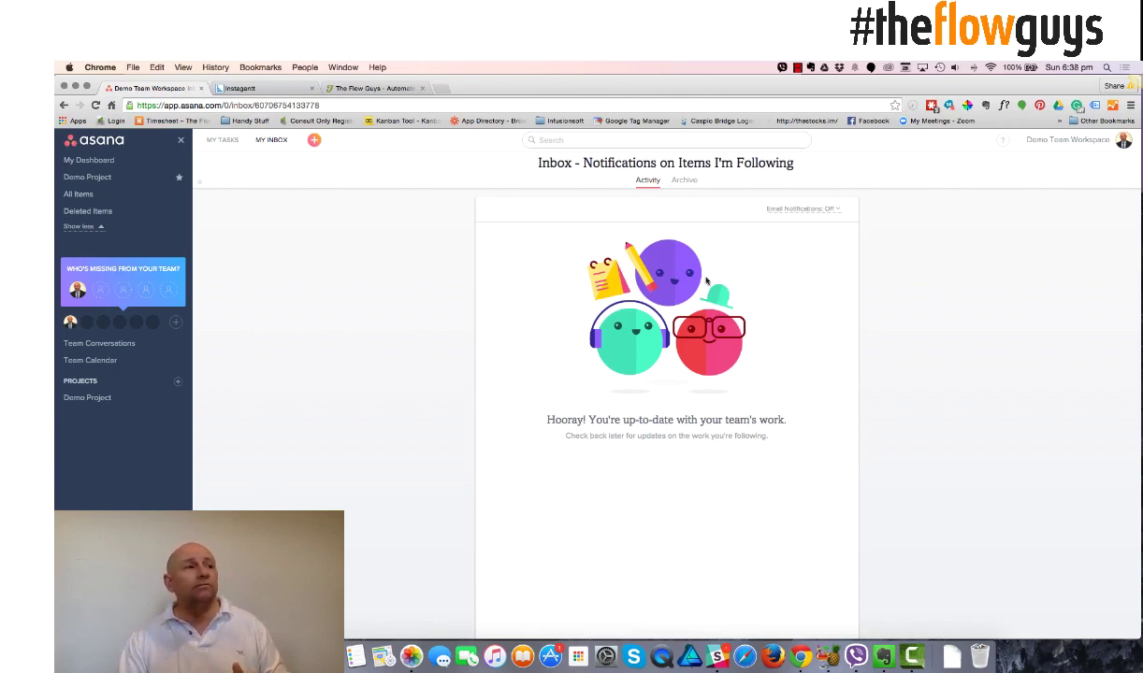
left_click(313, 141)
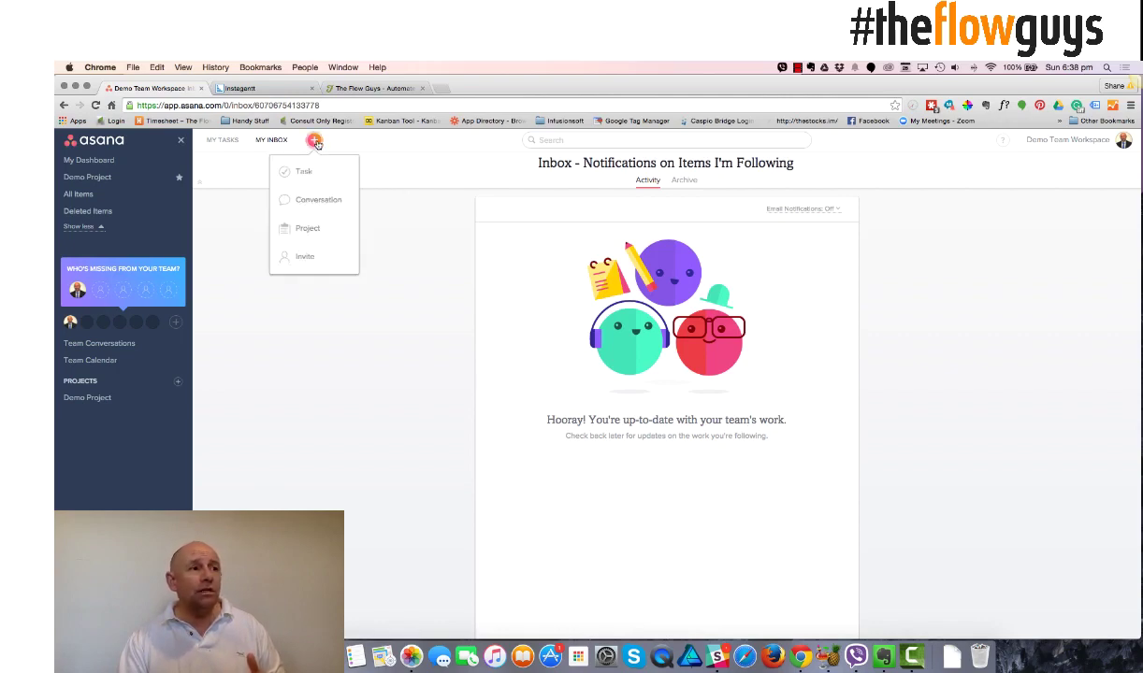
left_click(305, 200)
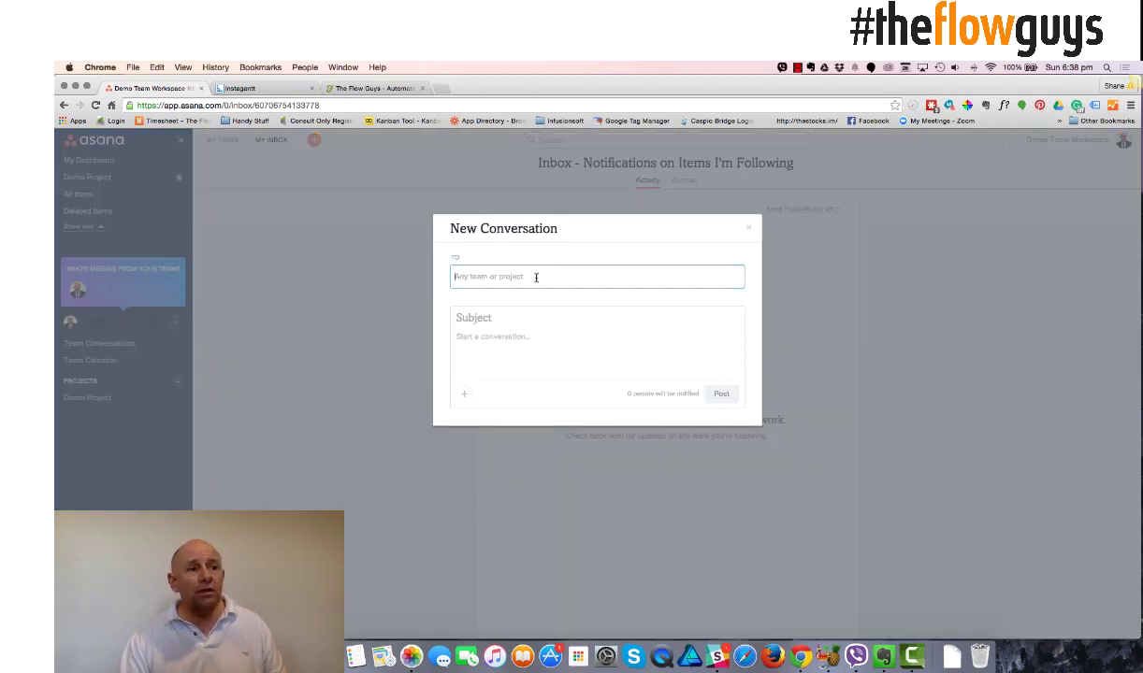
type("How do I use")
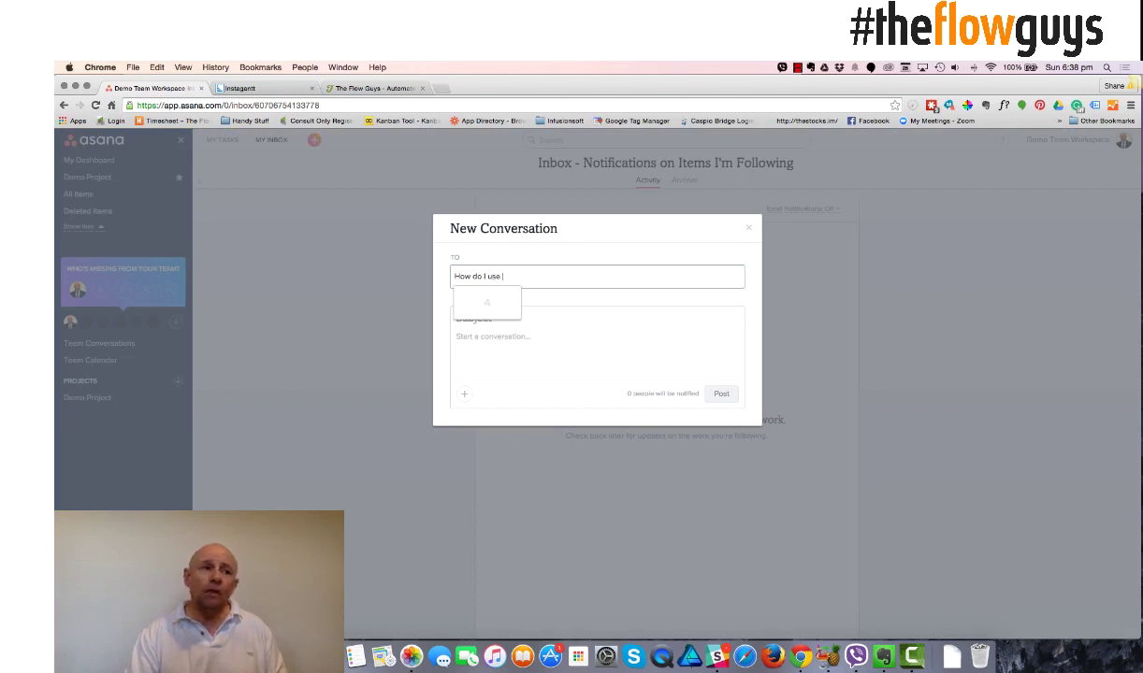
type(" Asana?")
key("super+a")
key("BackSpace")
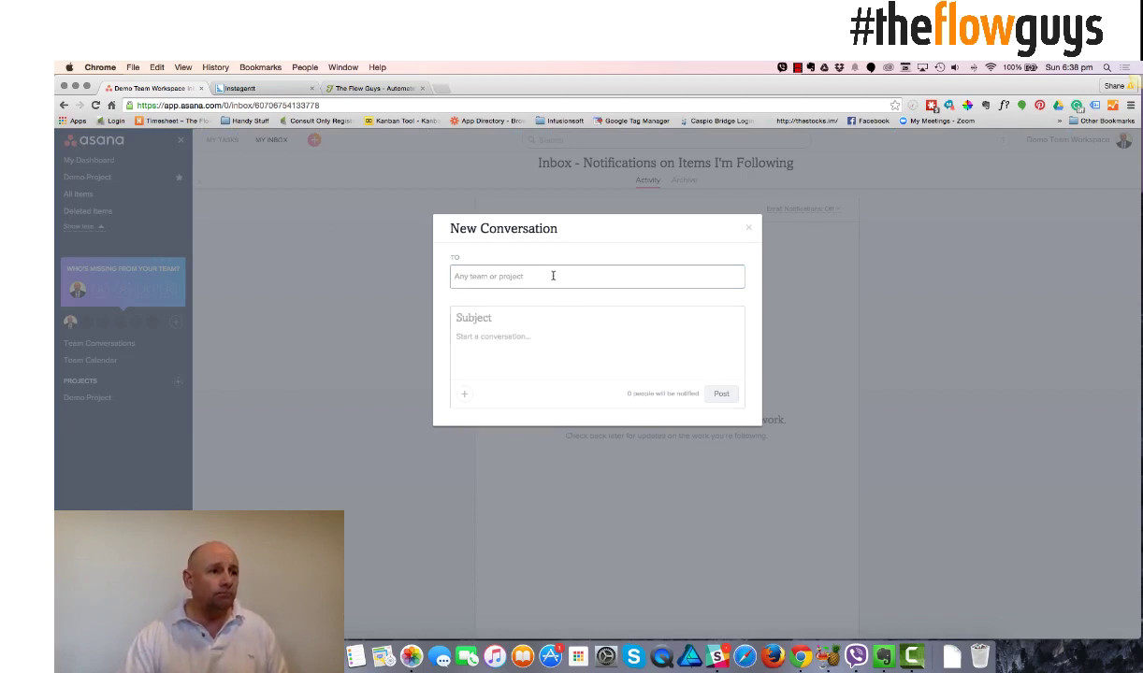
type("How do")
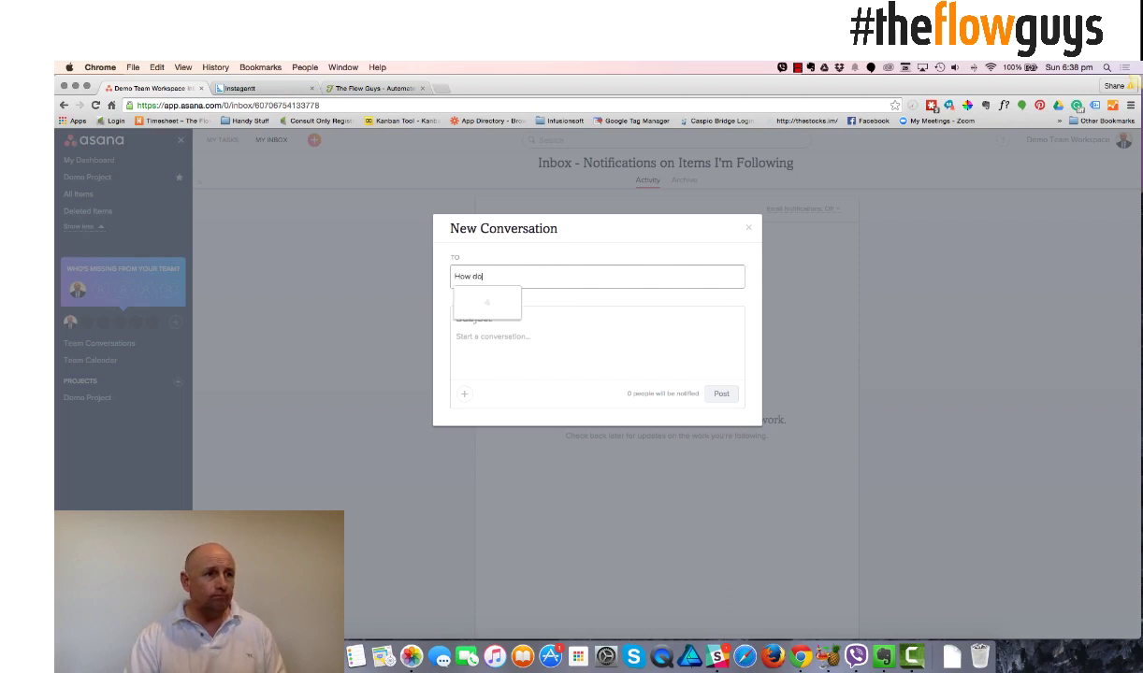
type("w I use Asana?")
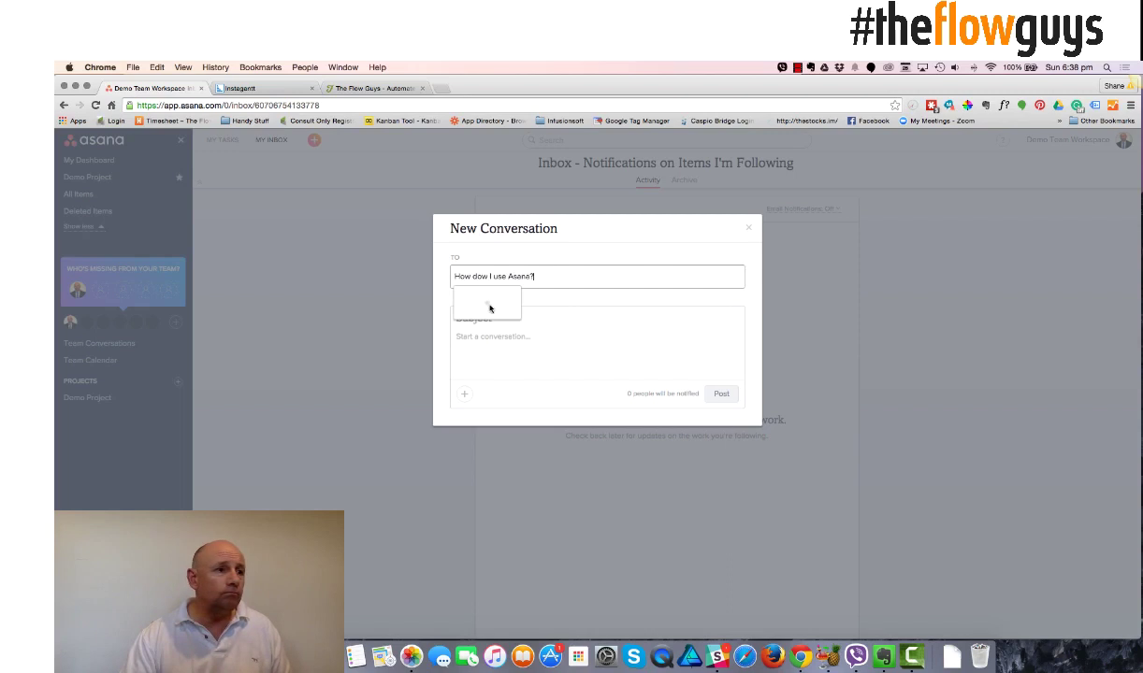
left_click(548, 316)
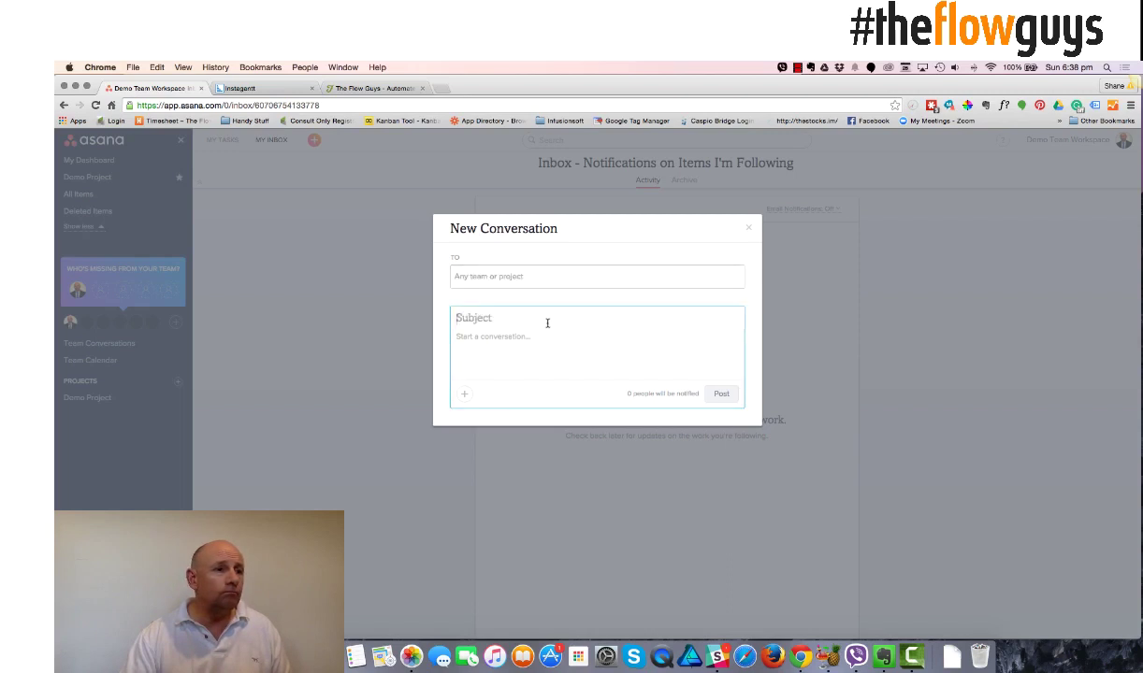
left_click(748, 228)
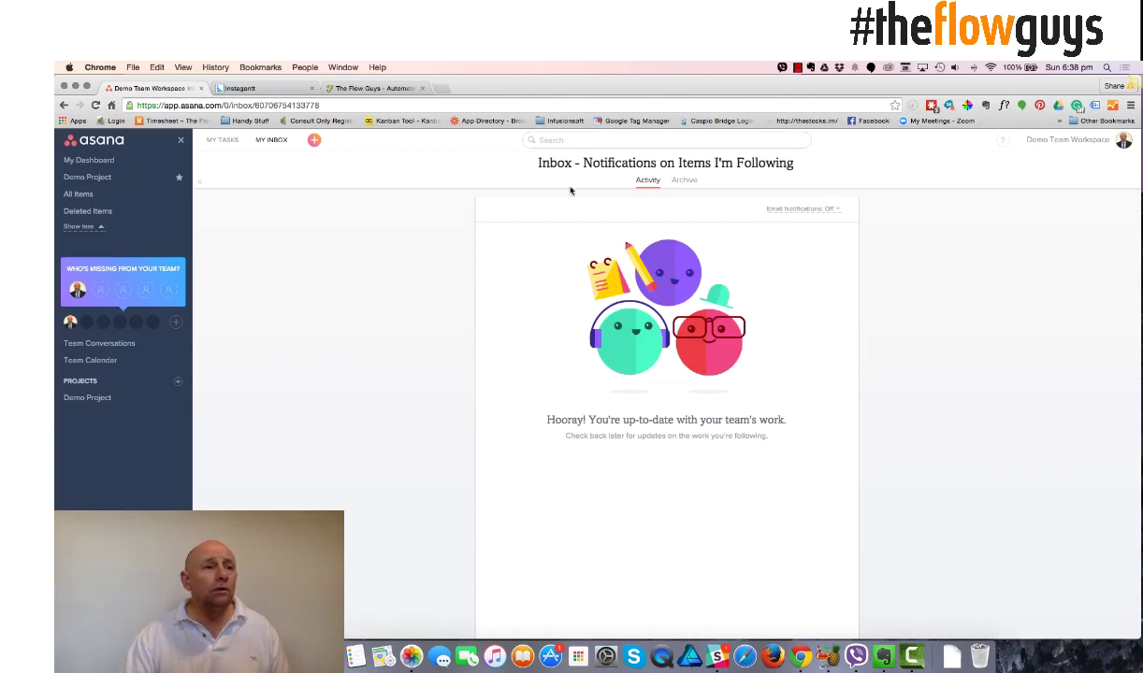
Create the task 'New Task.' in Demo Project, entering 23 as its due date
left_click(313, 140)
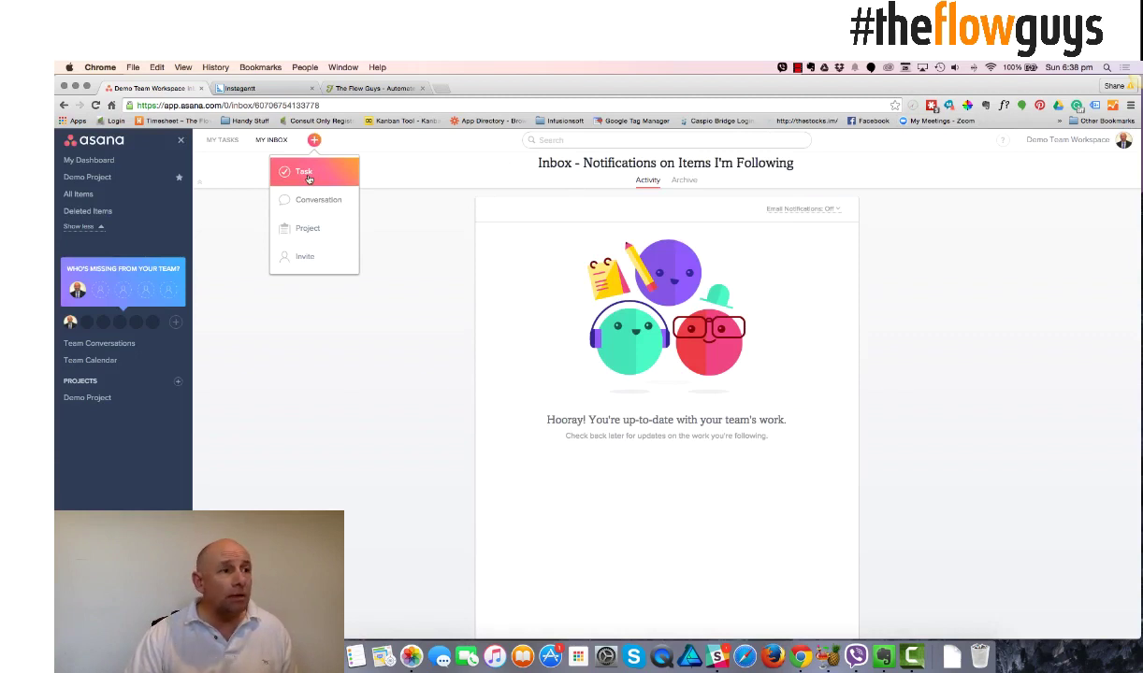
left_click(304, 174)
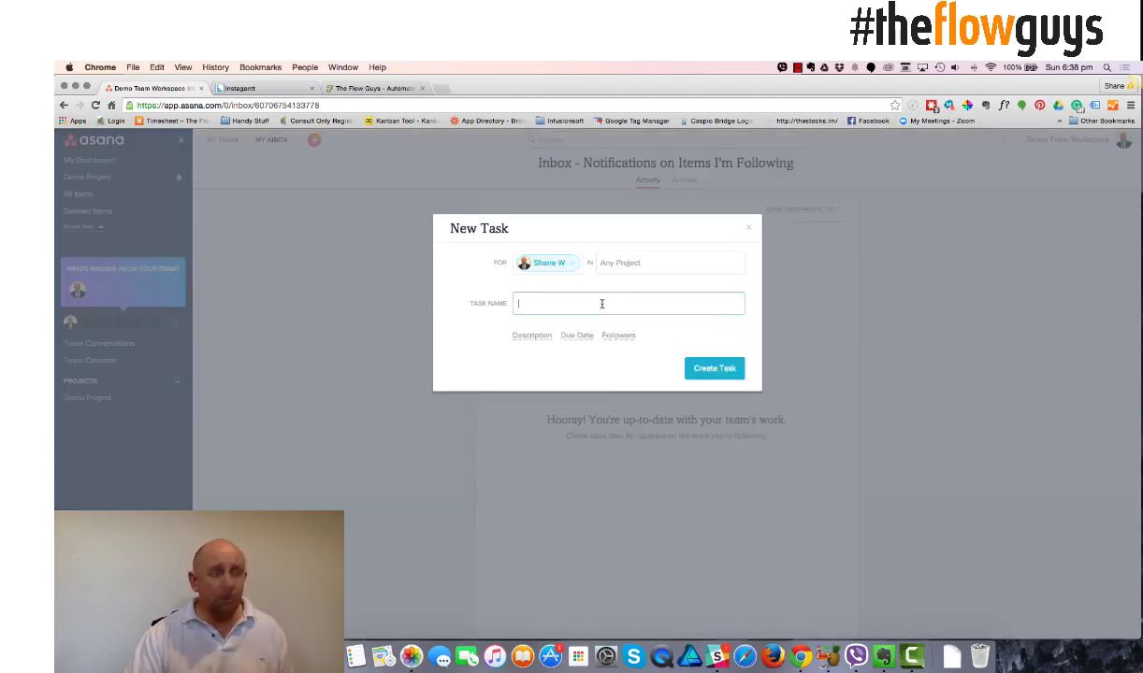
type("New Task.")
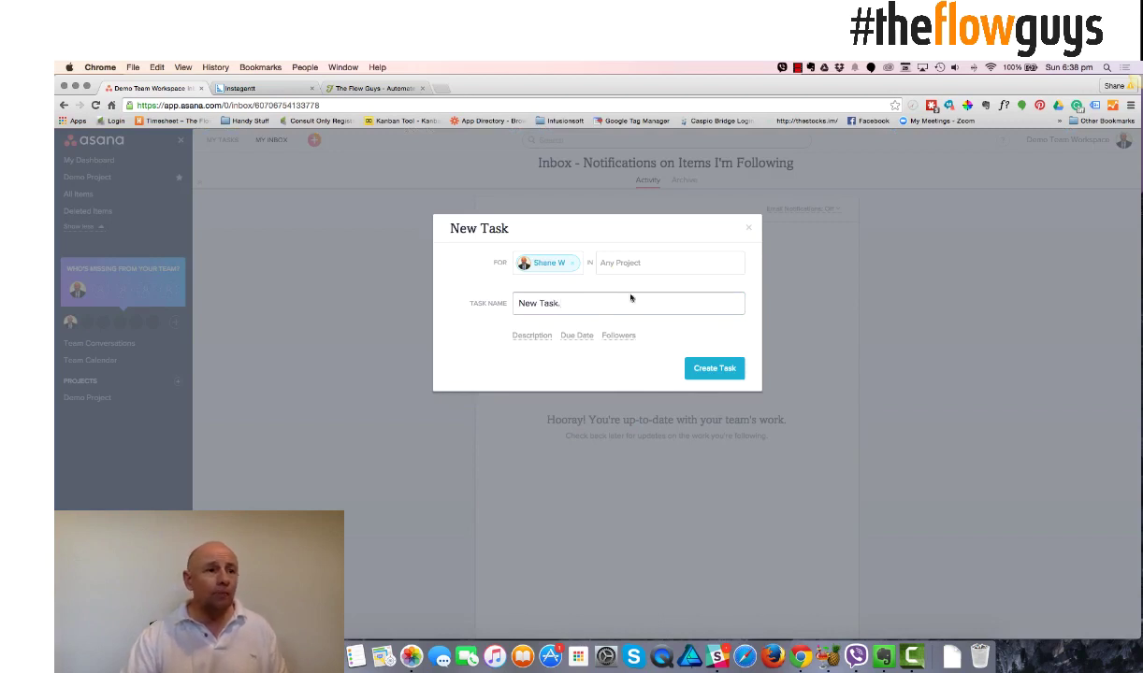
left_click(647, 263)
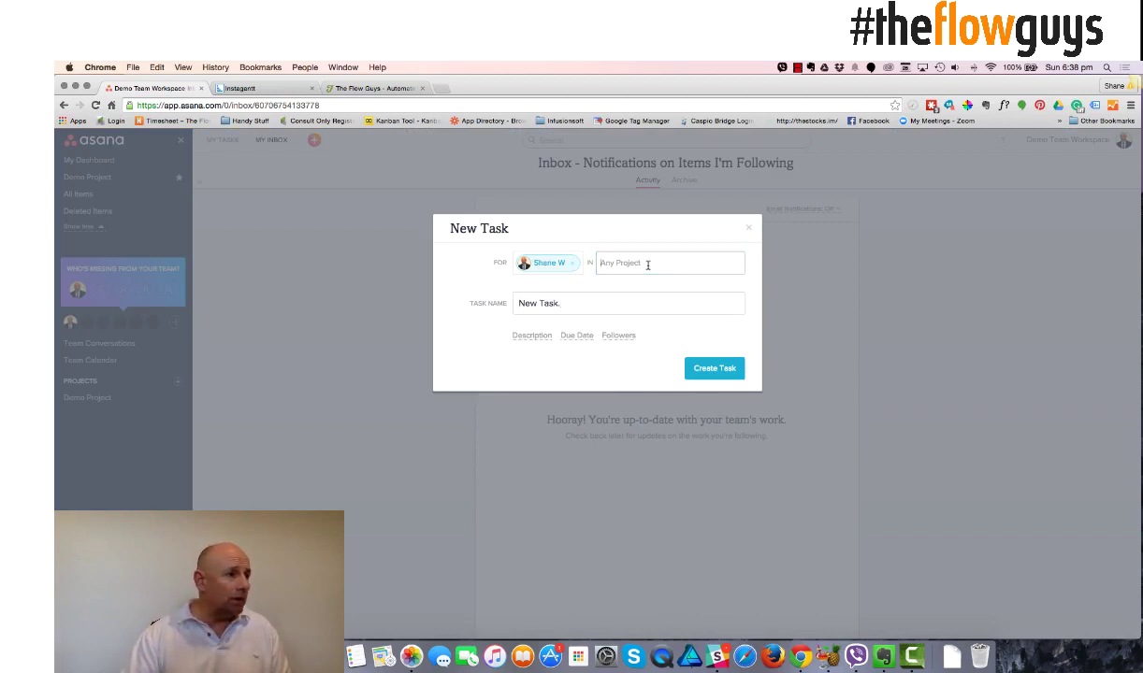
type("d")
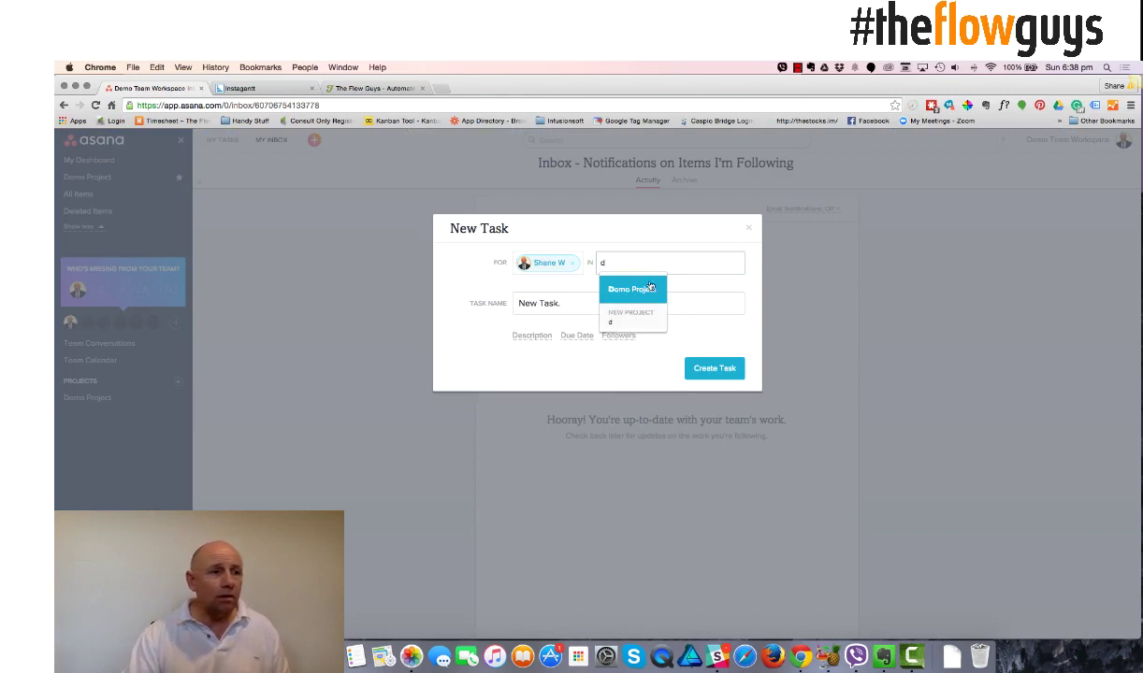
left_click(645, 294)
left_click(577, 335)
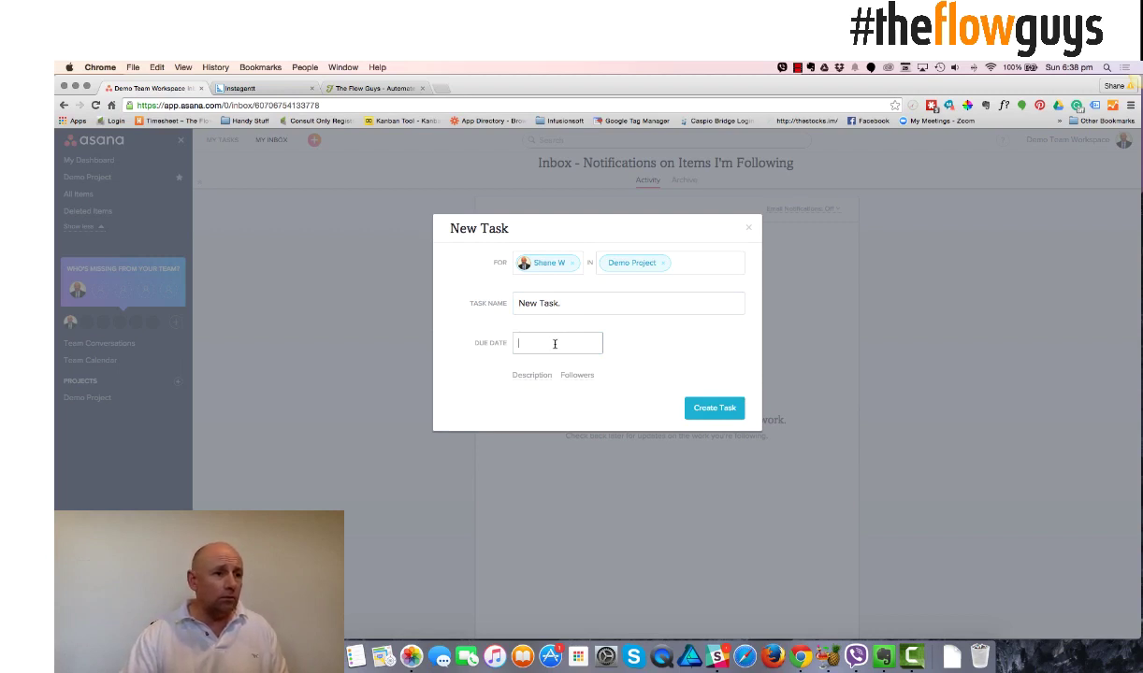
type("23/11/15")
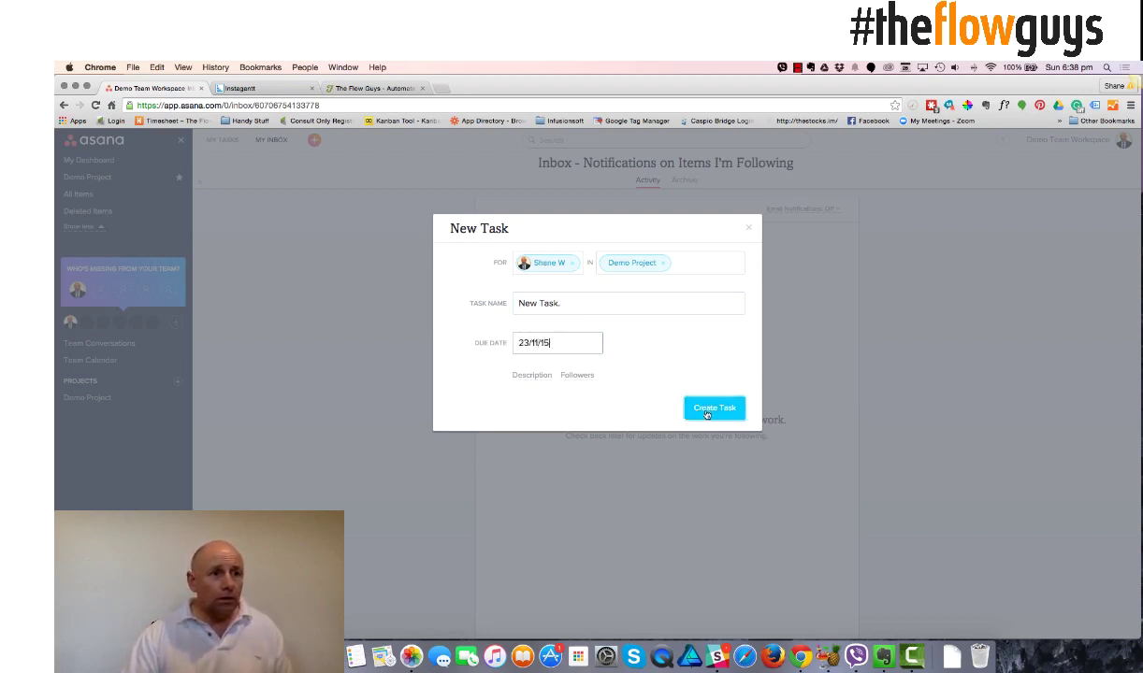
left_click(709, 409)
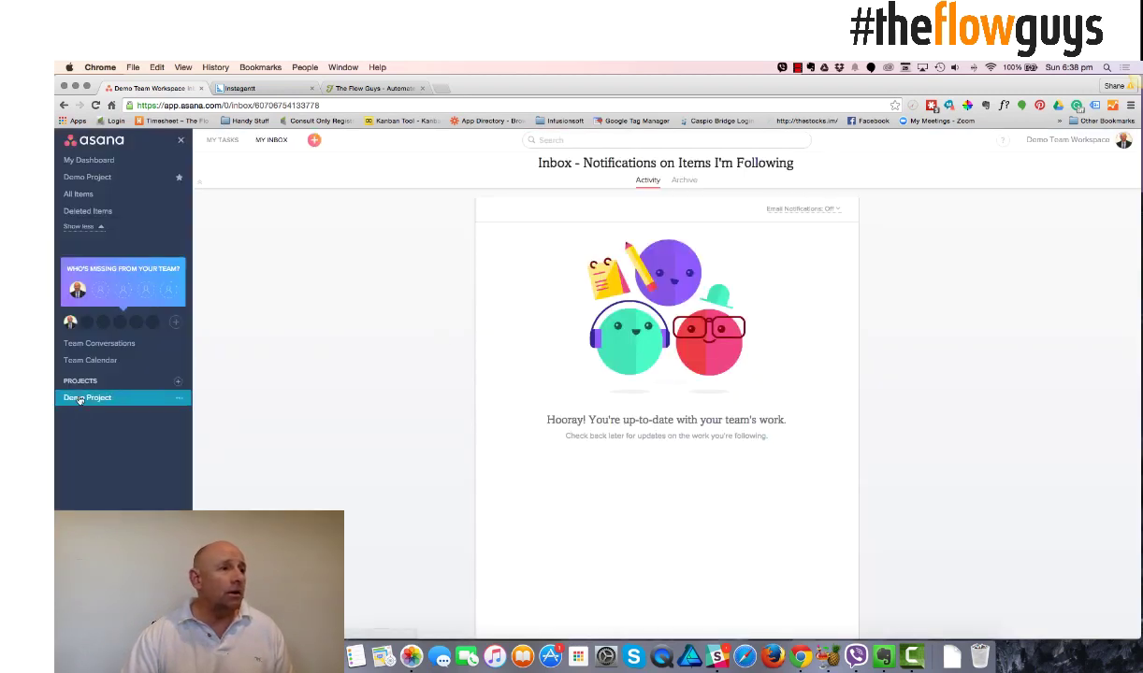
Open New Task. from Demo Project, then view My Tasks listing New Task., Sub-task 1 and Task 1
left_click(79, 399)
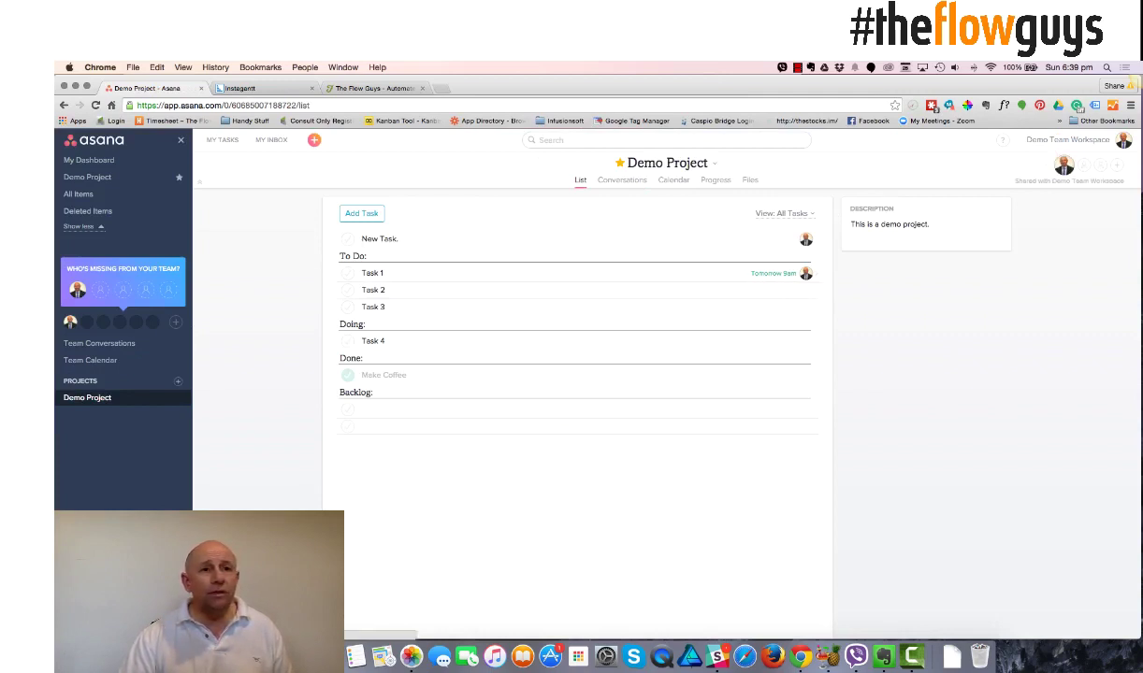
left_click(379, 238)
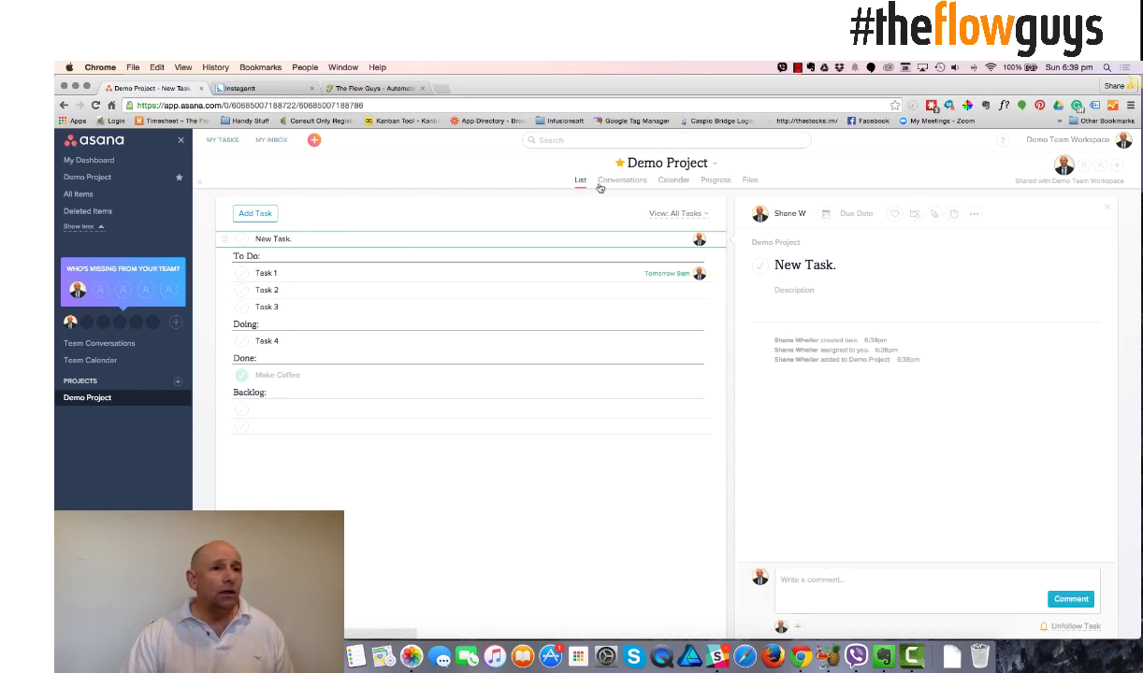
left_click(227, 145)
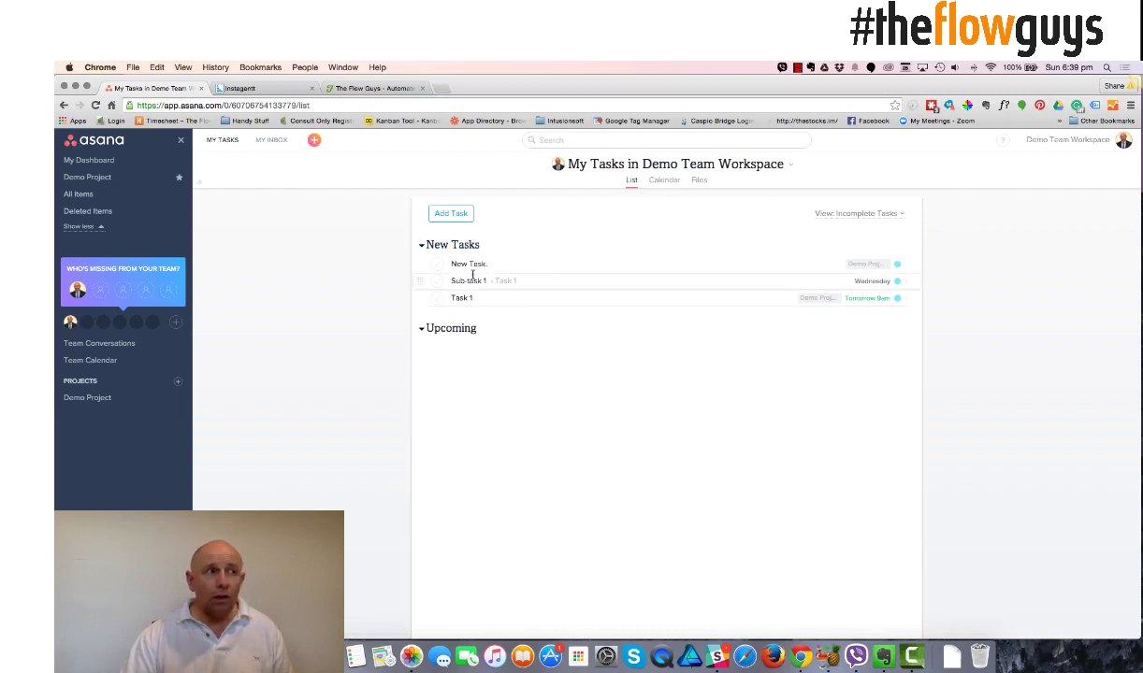
Show the Demo Team Workspace Team Calendar with Task 1 due 26 October at 9am
left_click(106, 361)
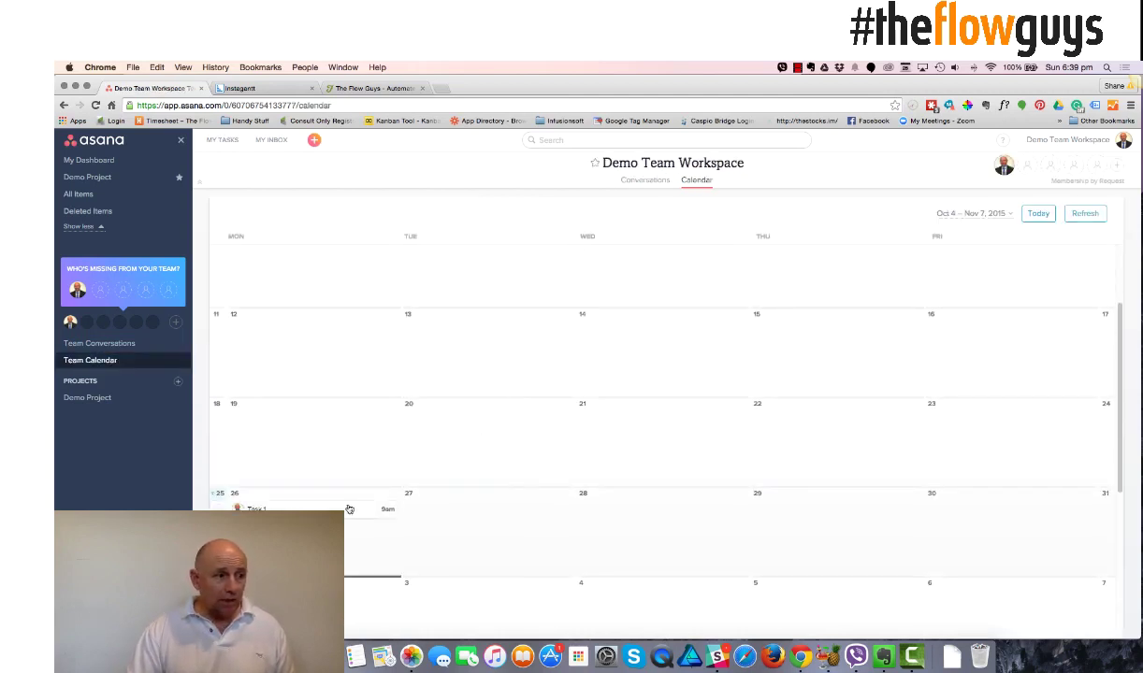
scroll(632, 422, "down", 2)
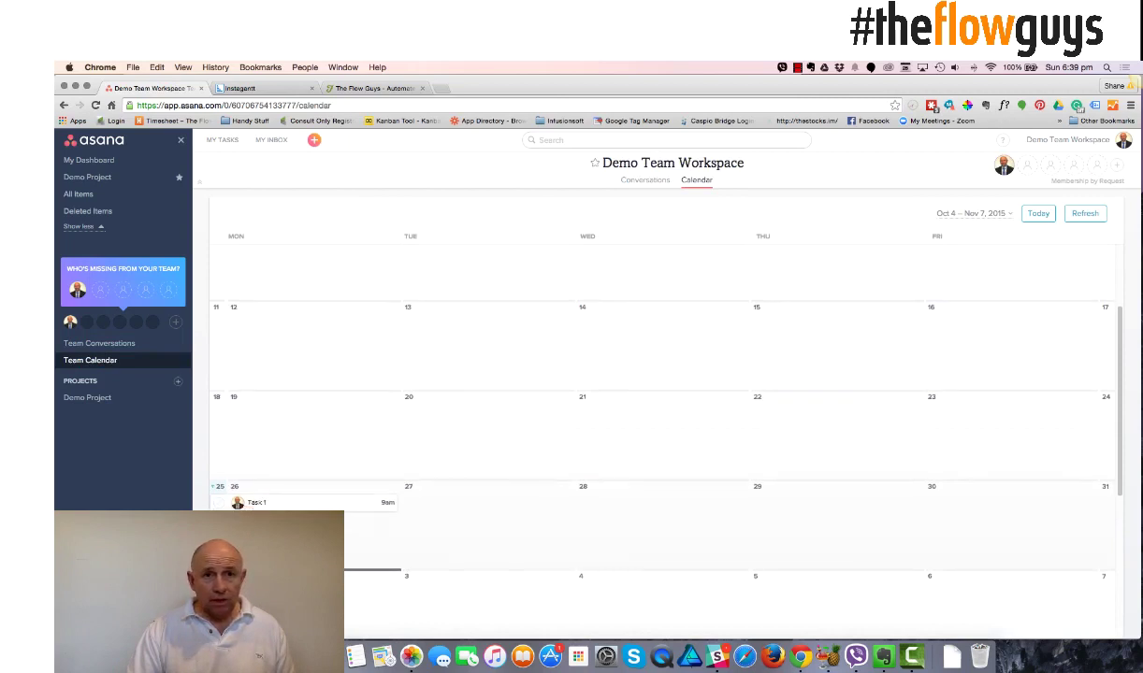